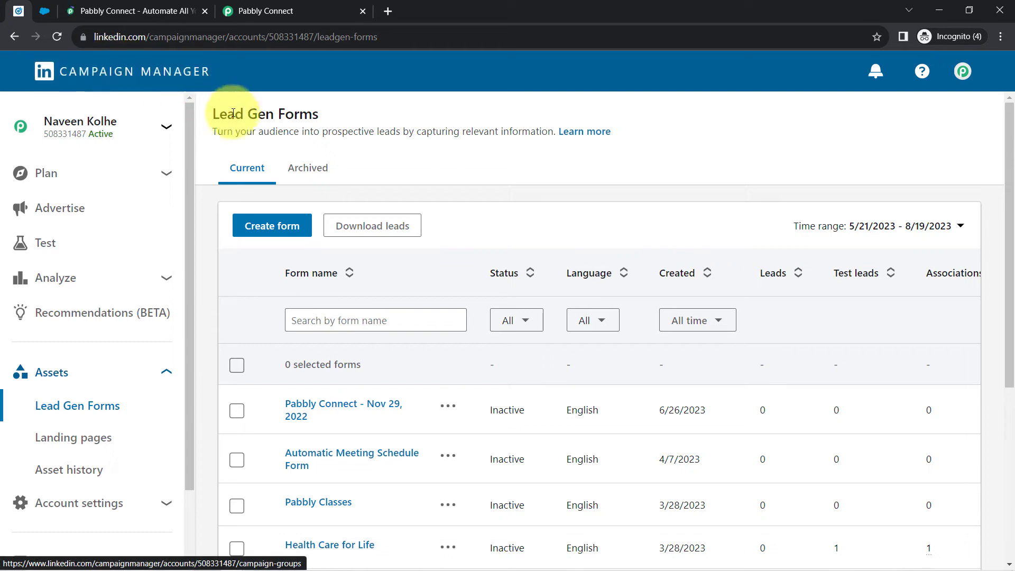
- Scroll the LinkedIn Lead Gen Forms list, then return to the Salesforce New Campaign form
drag(219, 114, 299, 114)
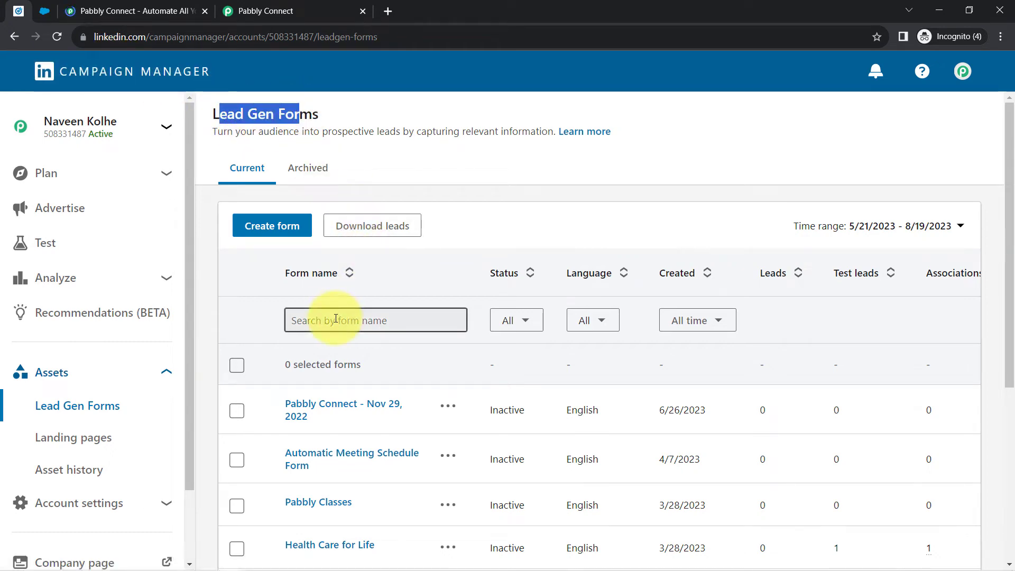
scroll(340, 335, down, 5)
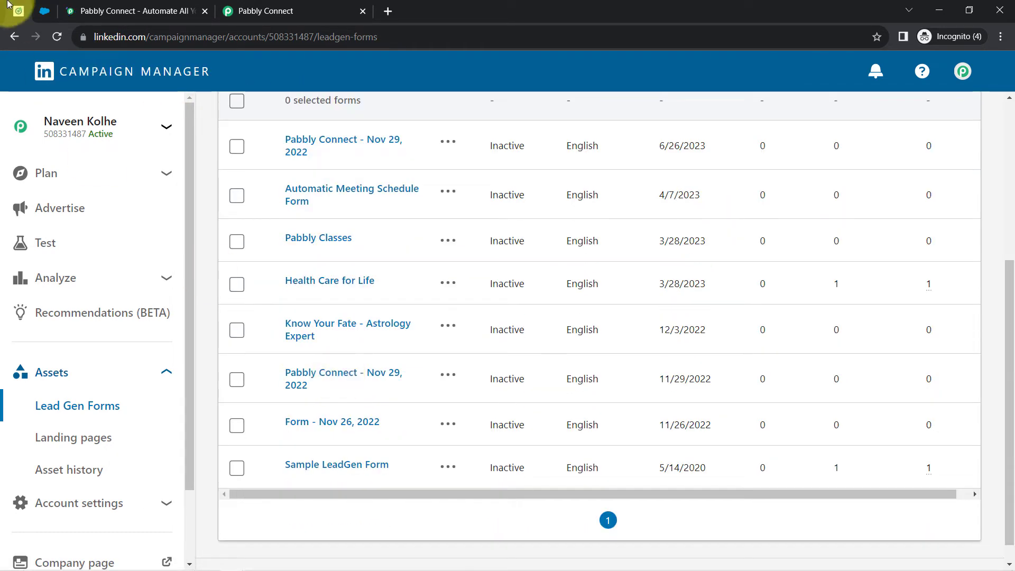
click(44, 11)
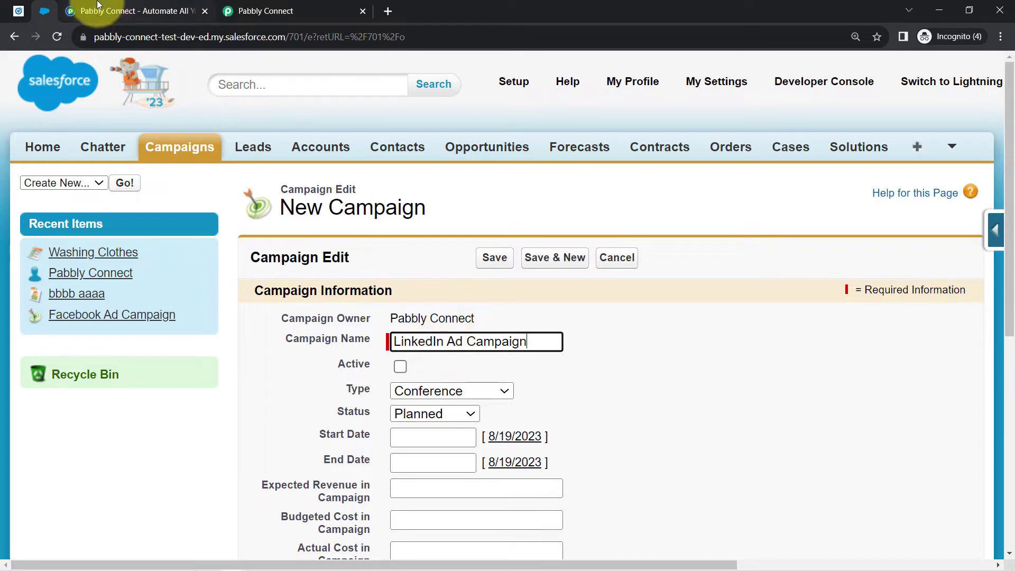
click(18, 10)
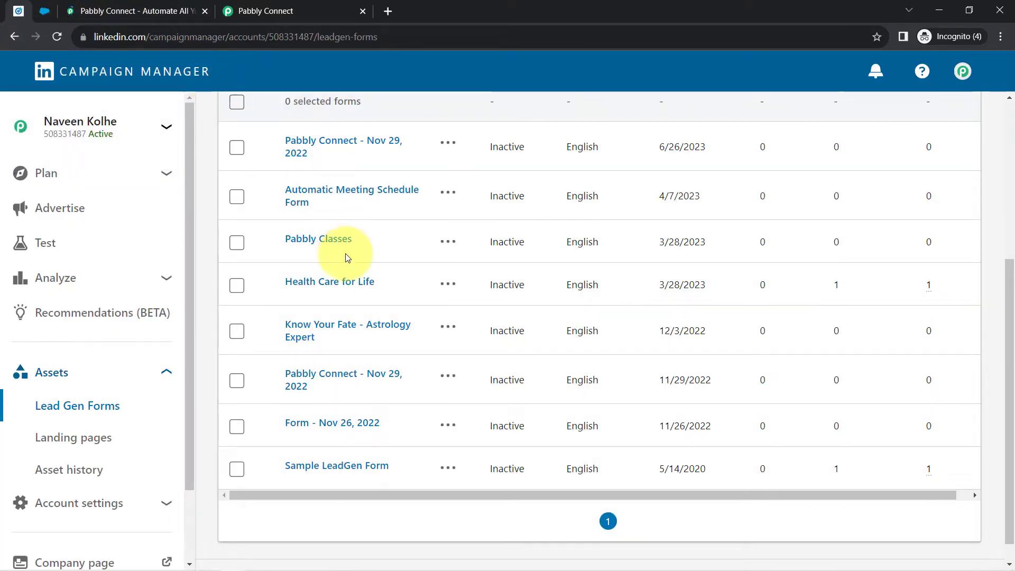
scroll(347, 256, up, 5)
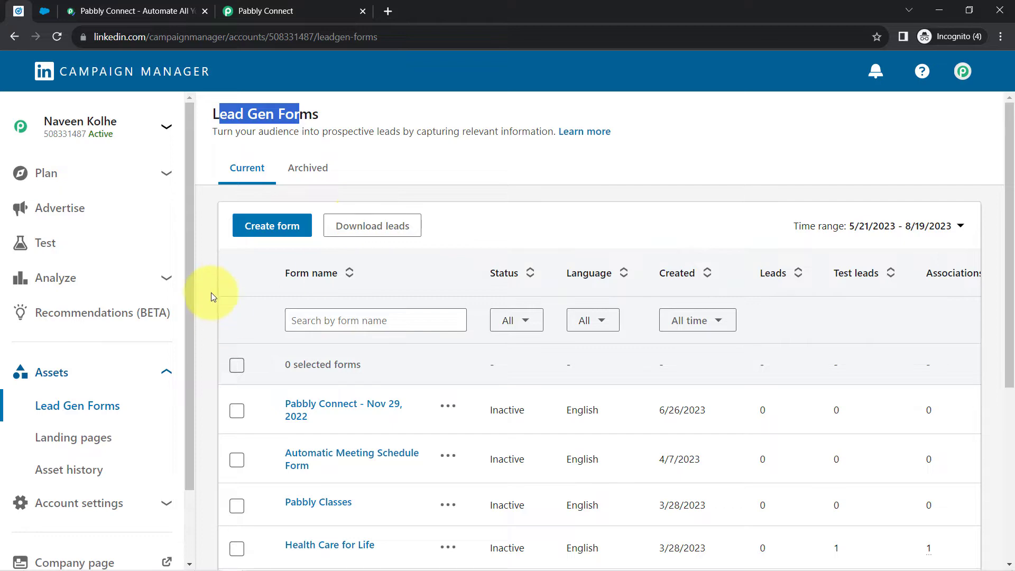
click(45, 11)
- Mark the campaign active as an Advertisement, status Planned, running 8/21/2023 to 8/31/2023
scroll(668, 325, down, 4)
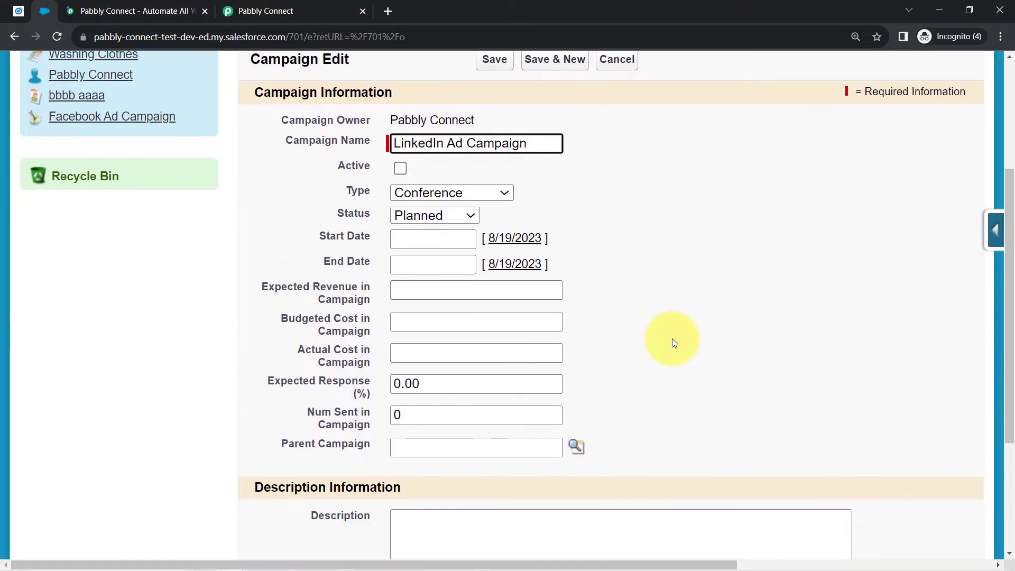
click(400, 168)
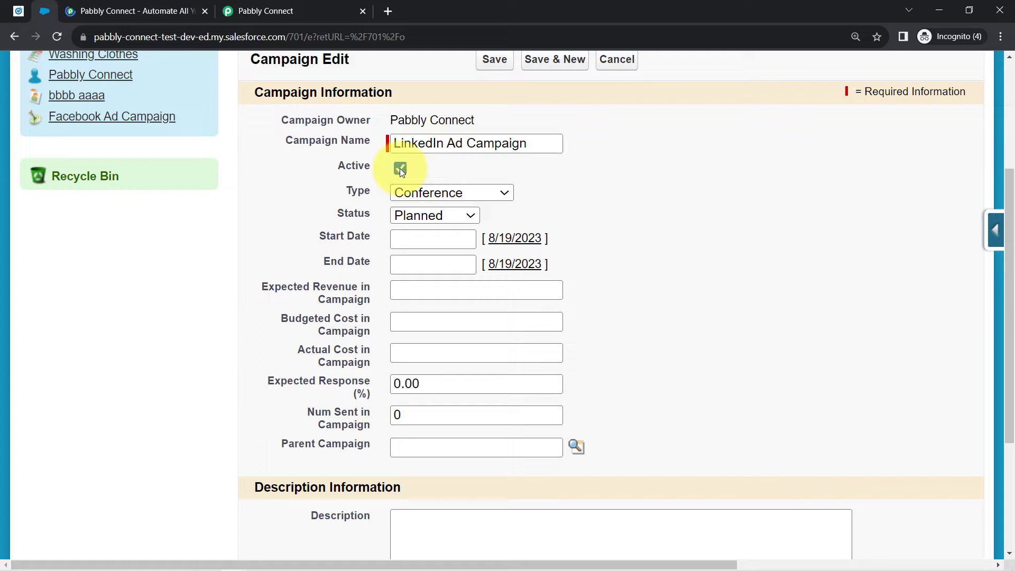
click(436, 195)
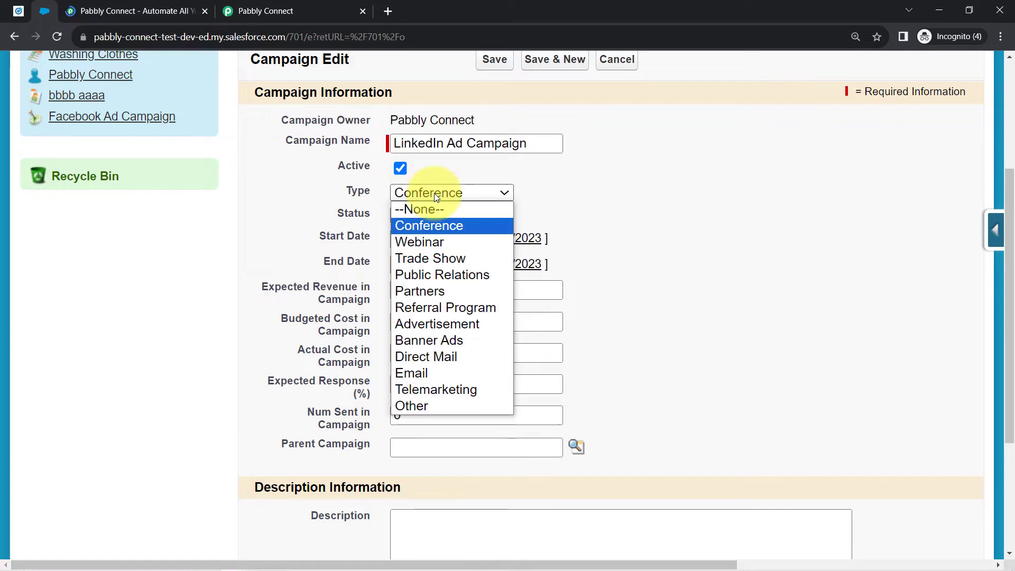
click(439, 323)
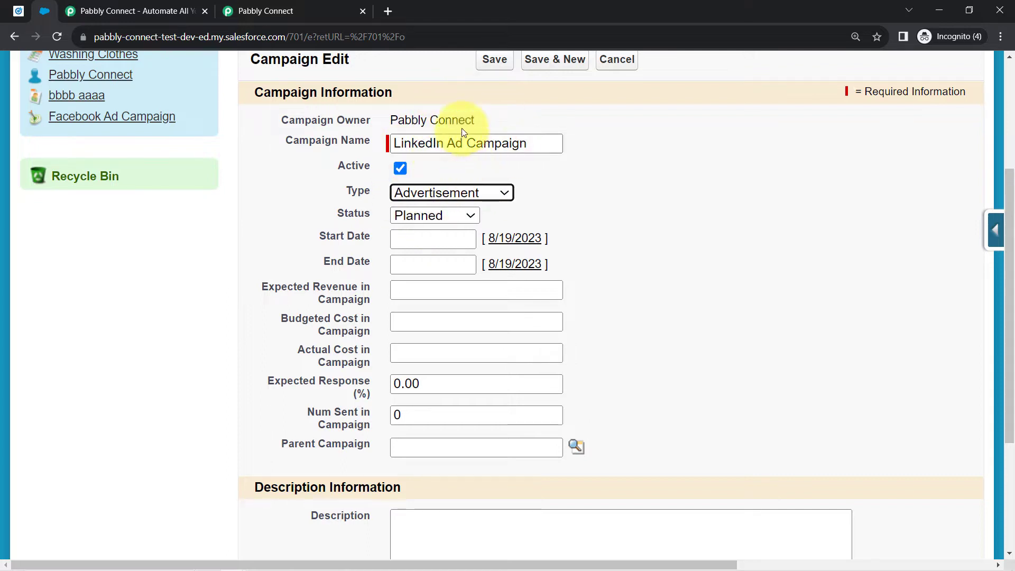
click(433, 214)
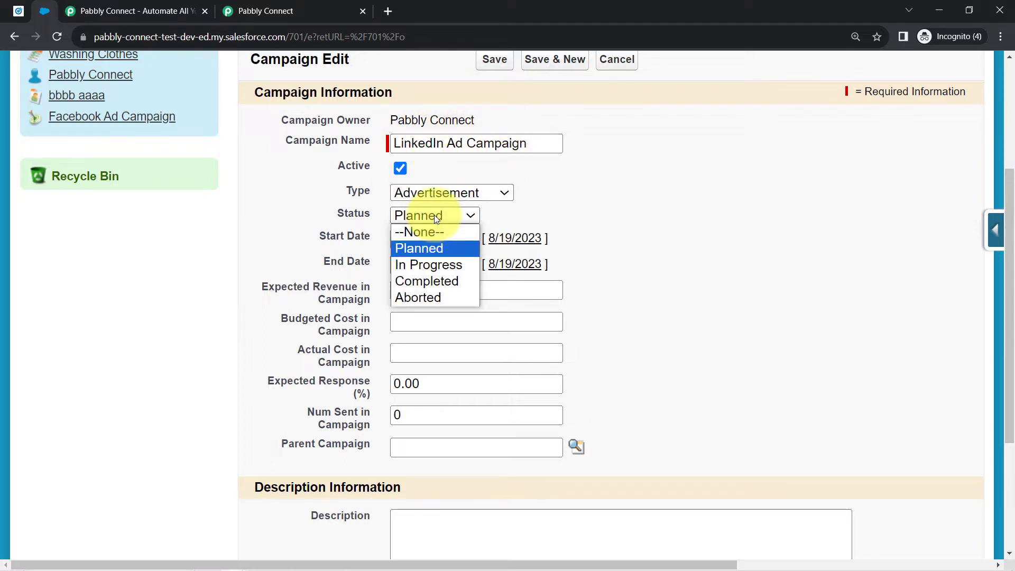
click(423, 249)
click(397, 238)
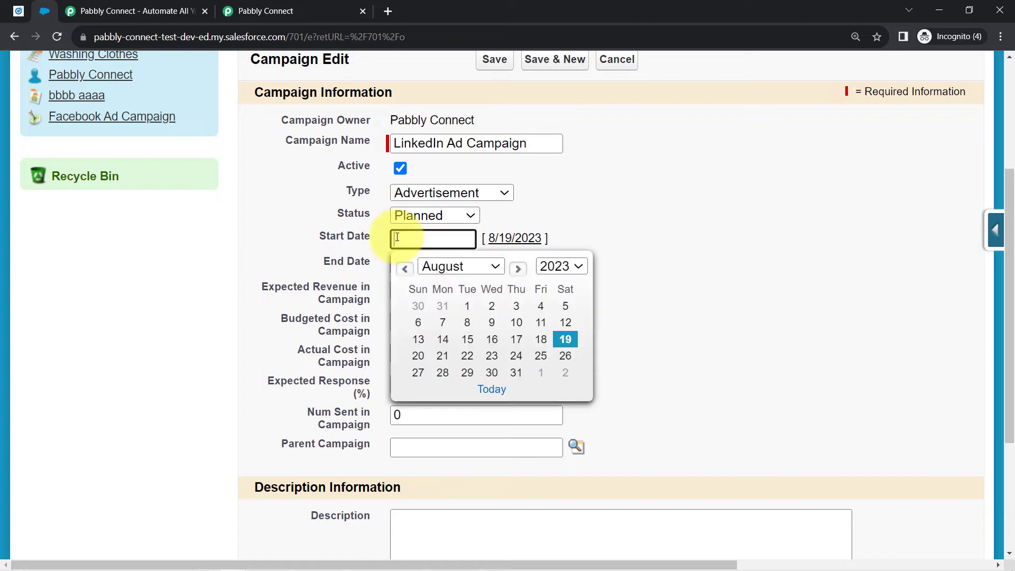
click(442, 355)
click(420, 265)
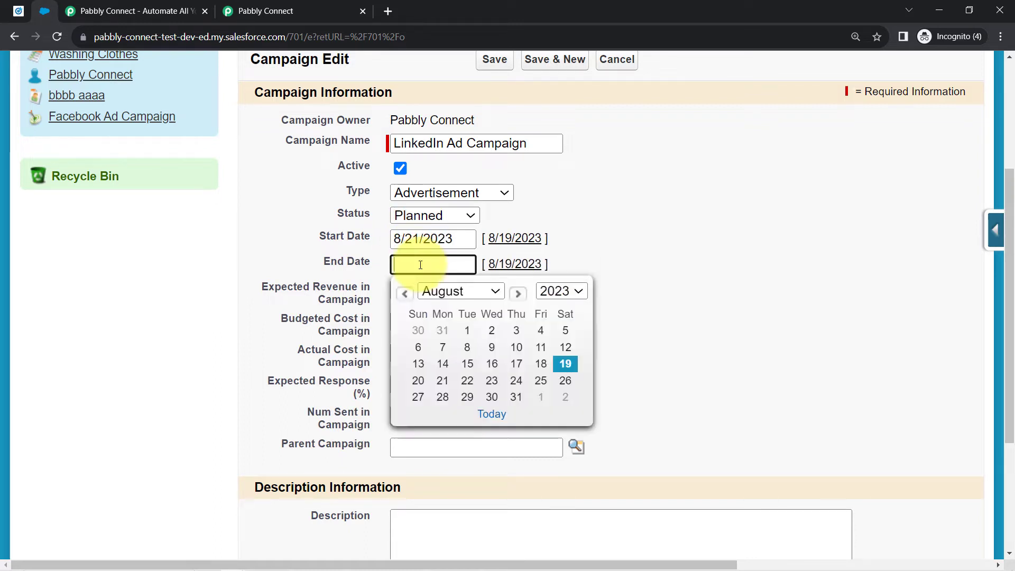
click(516, 397)
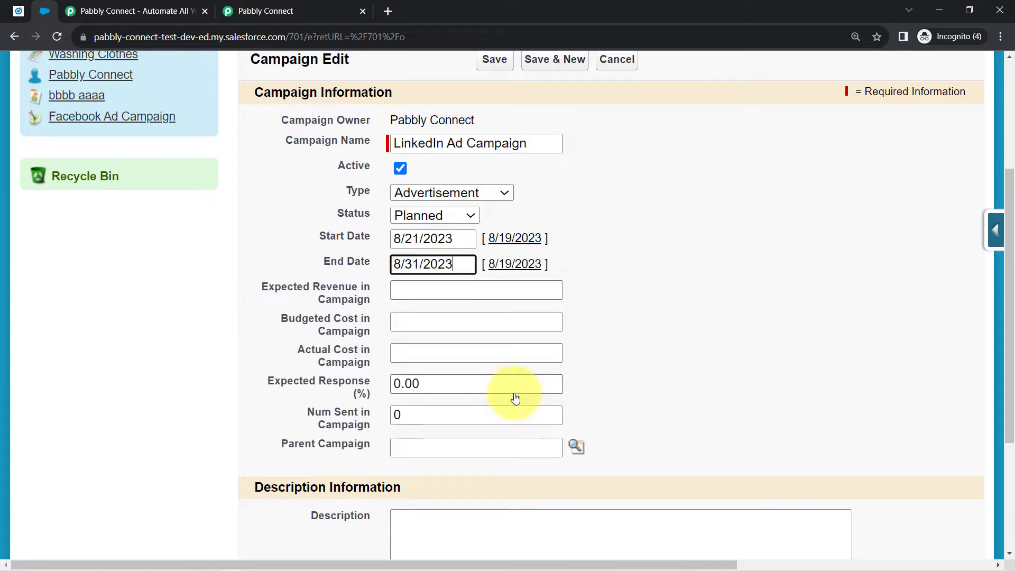
- Enter $4000 expected revenue, $500 budgeted cost, 5% expected response, and paste the description
click(414, 290)
text($)
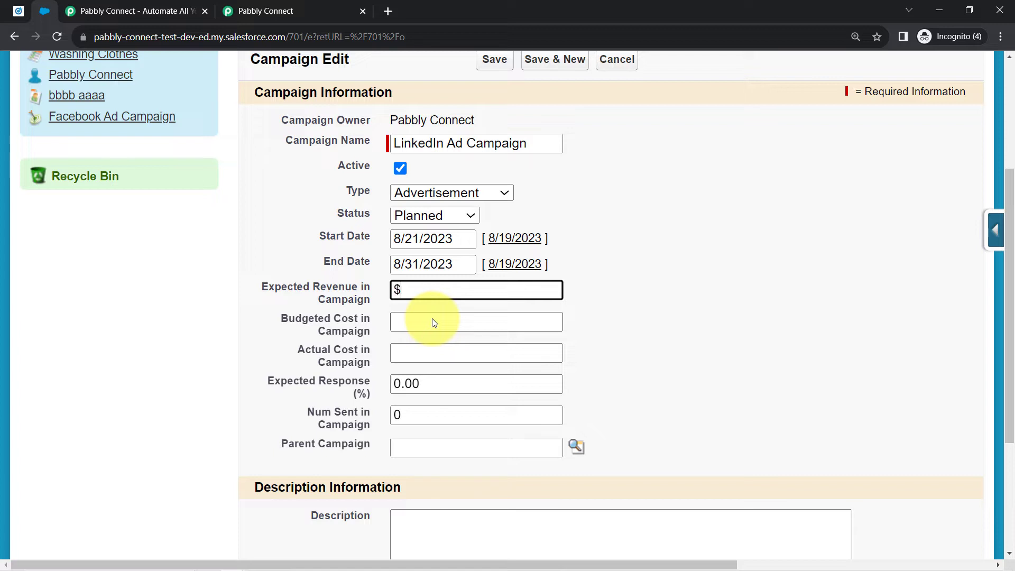
text(4000)
click(433, 322)
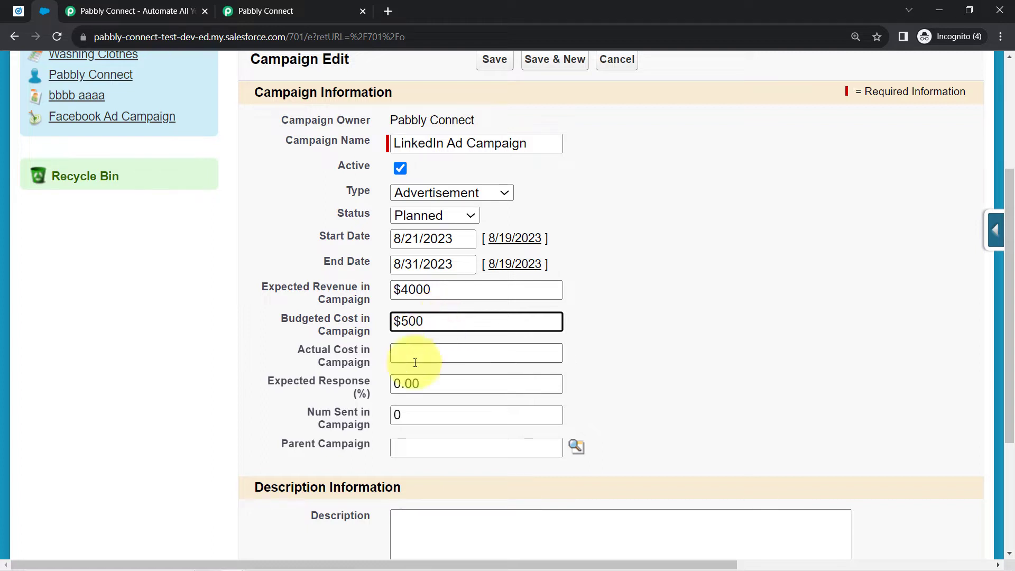
click(306, 379)
drag(342, 379, 393, 385)
text(5)
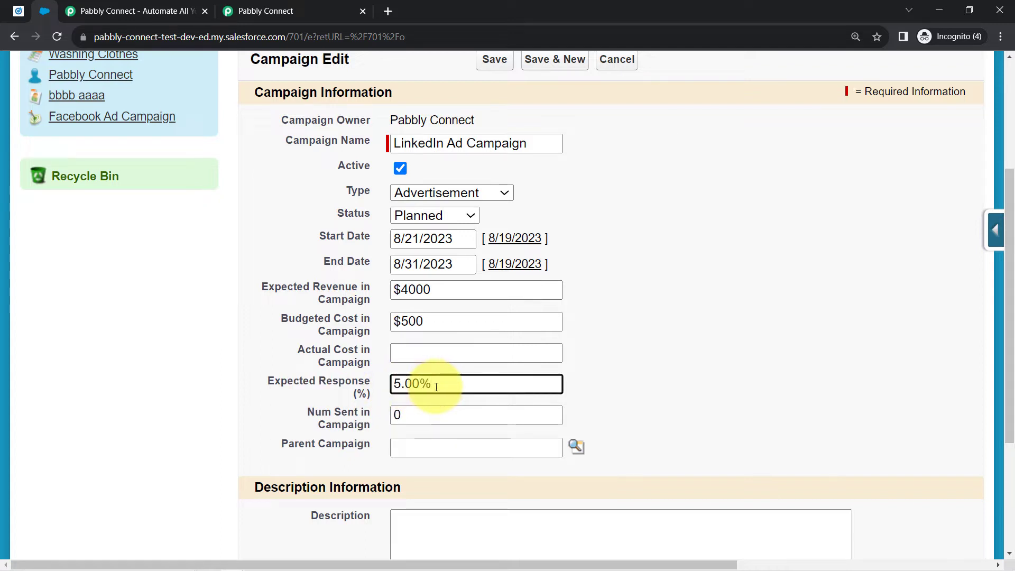
scroll(537, 390, down, 3)
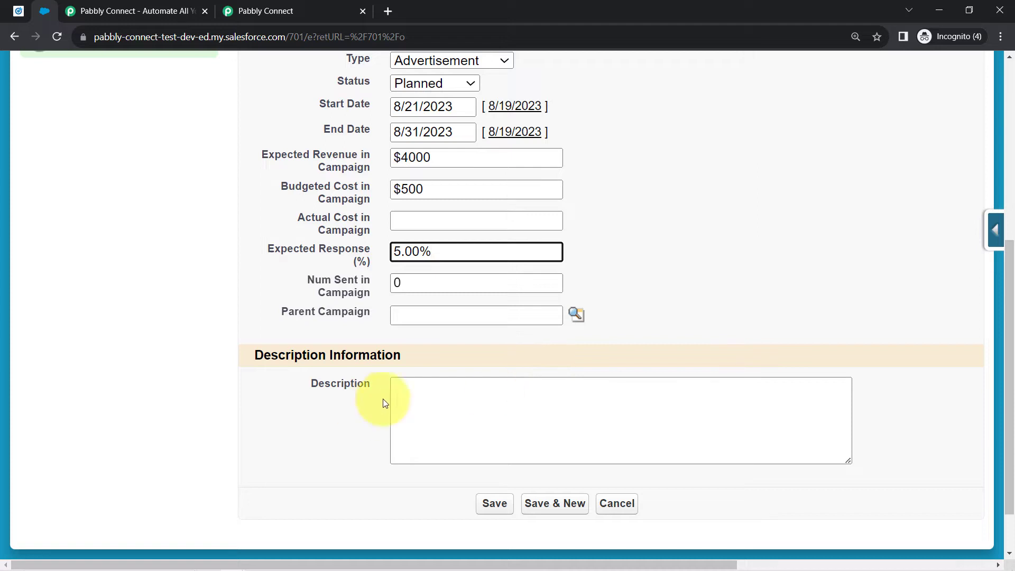
click(404, 391)
text(Generating Leads for my Digital Marketing Company from LinkedIn Ad Campaign)
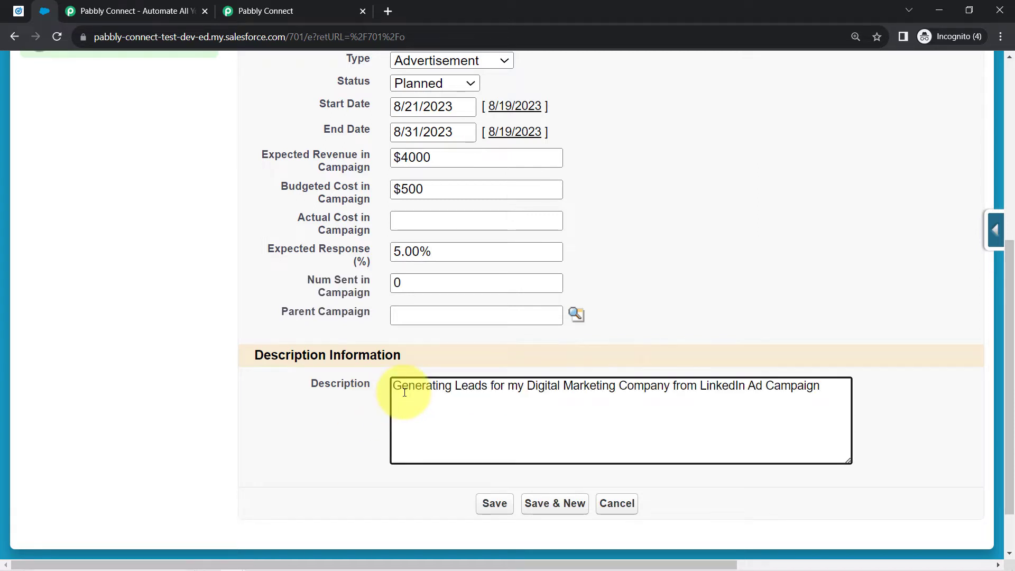
drag(426, 385, 754, 389)
- Save the LinkedIn Ad Campaign, check its Leads in Campaign count, and go back to LinkedIn
click(628, 431)
click(496, 507)
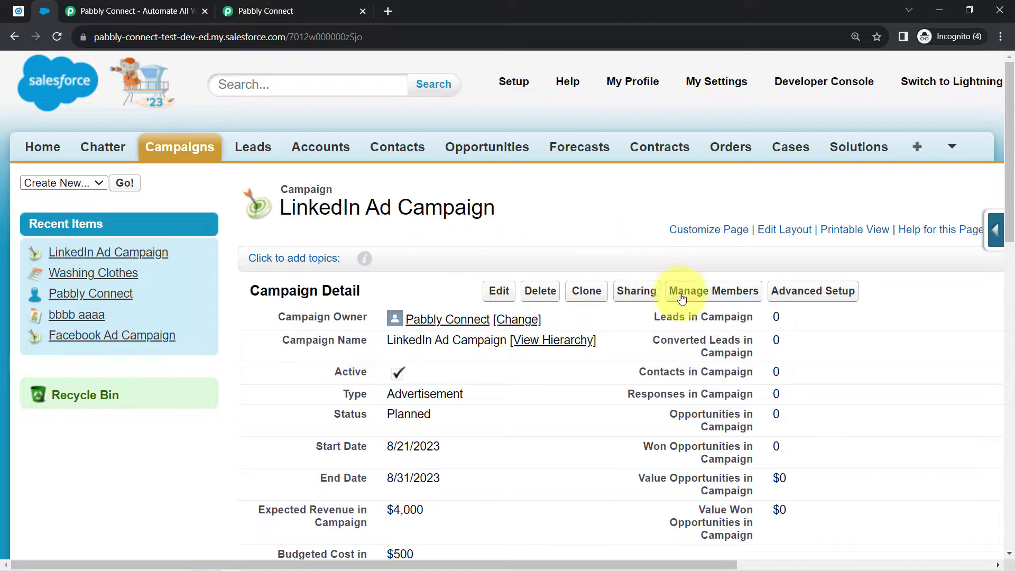
drag(666, 317, 722, 316)
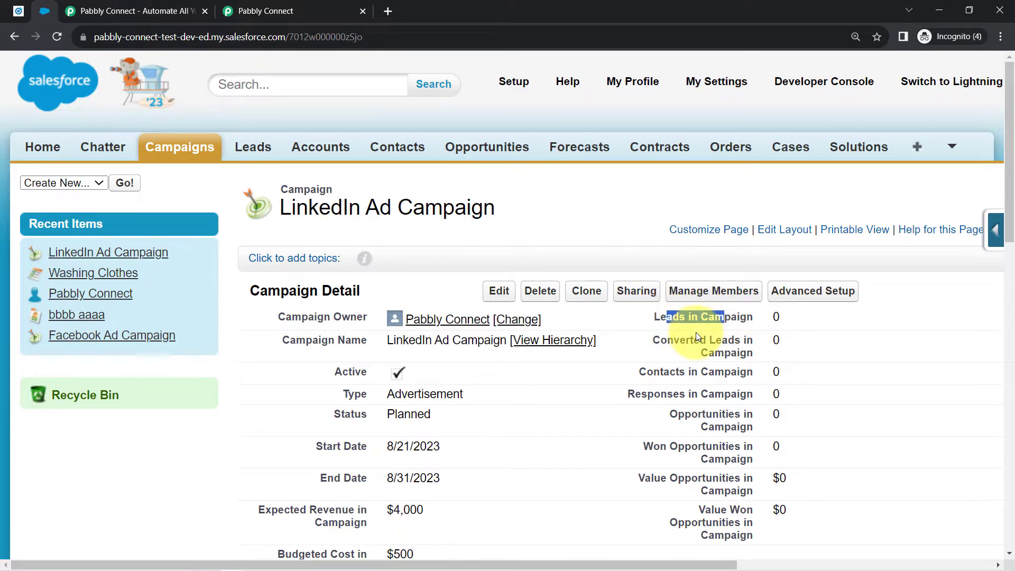
click(19, 11)
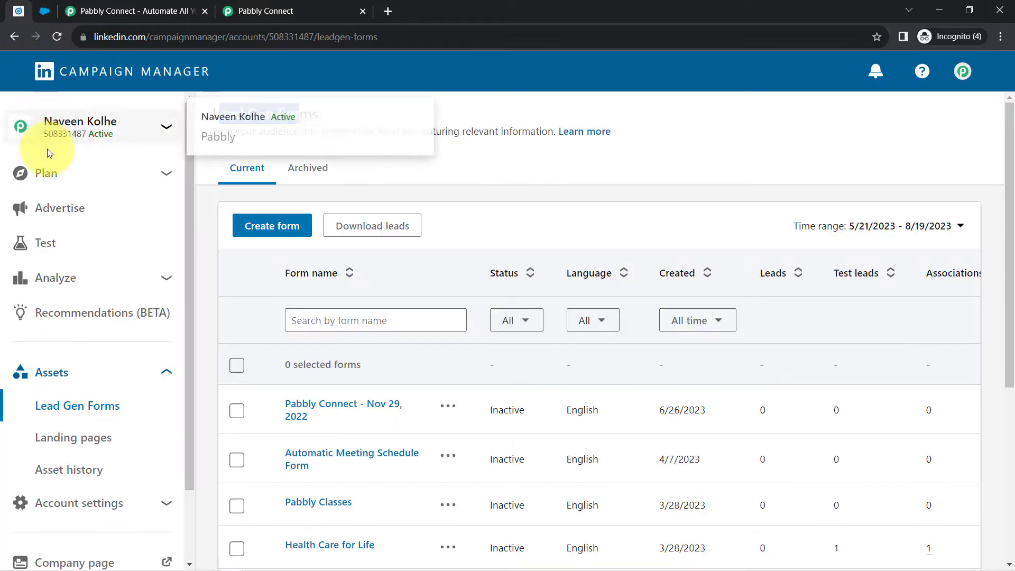
- Go through Advertise, Pabbly Connect group and Lead generation - Apr 5, 2023 to preview the SEO ad
click(55, 208)
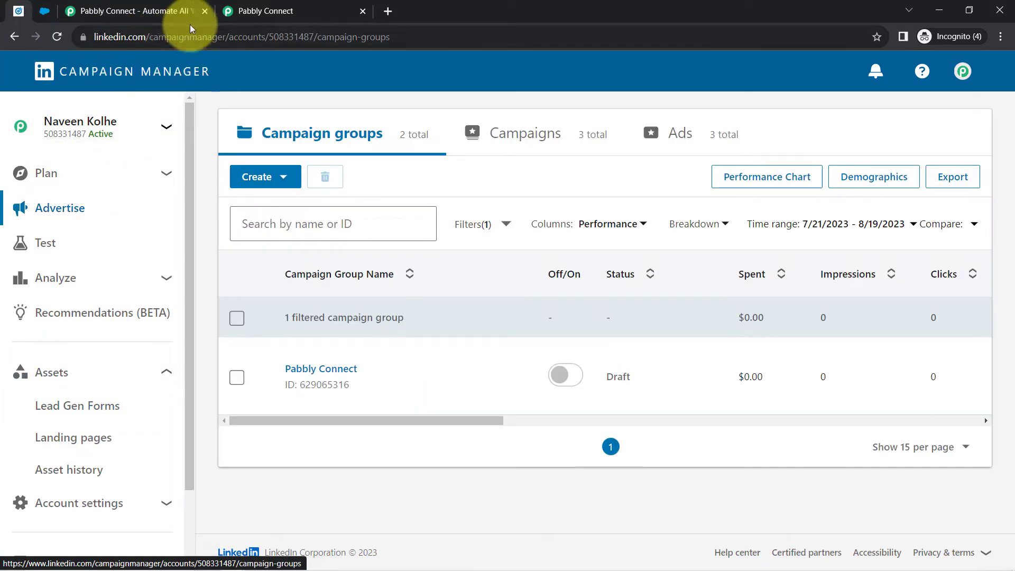
mouse_move(303, 344)
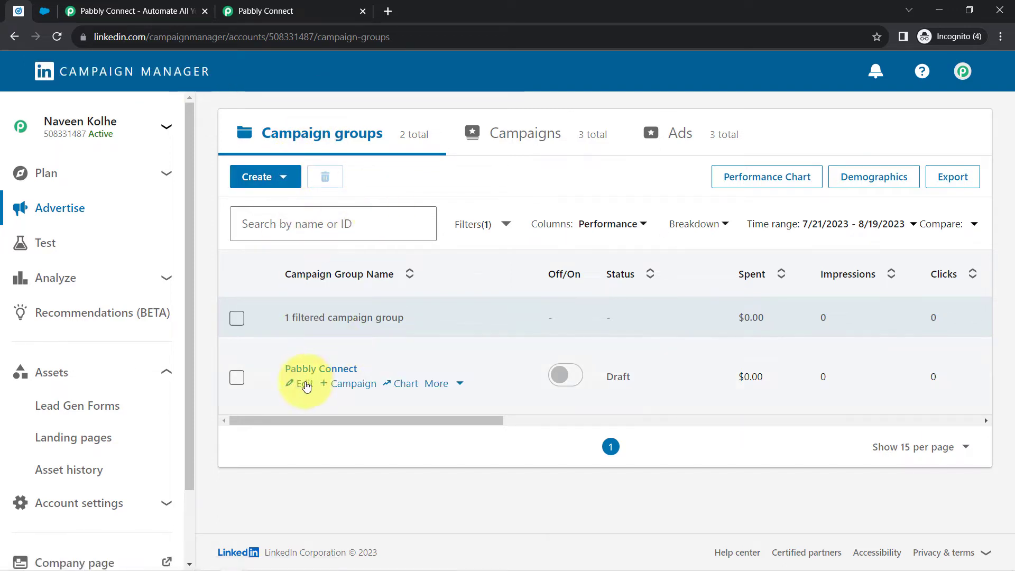
click(299, 370)
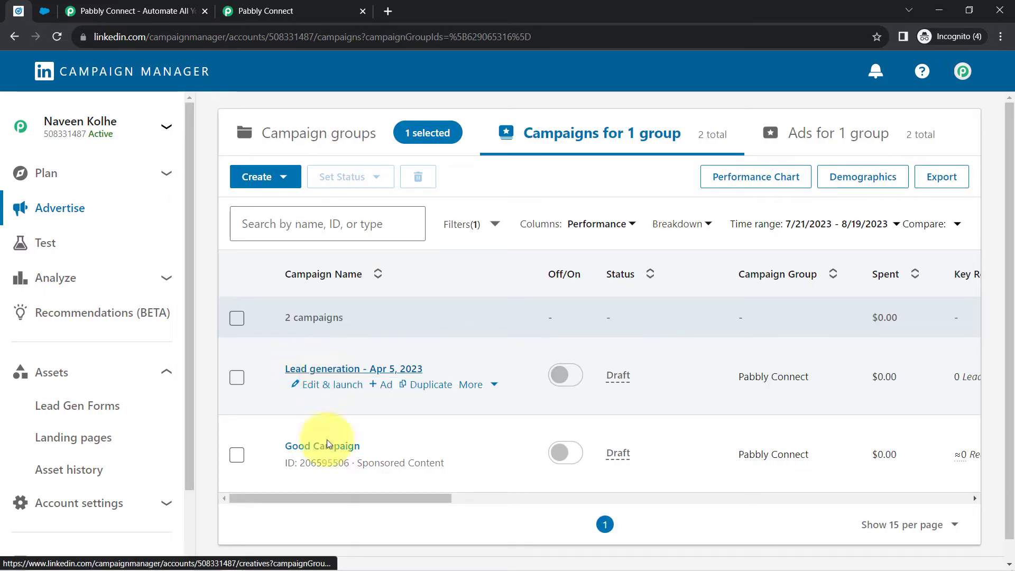
click(296, 369)
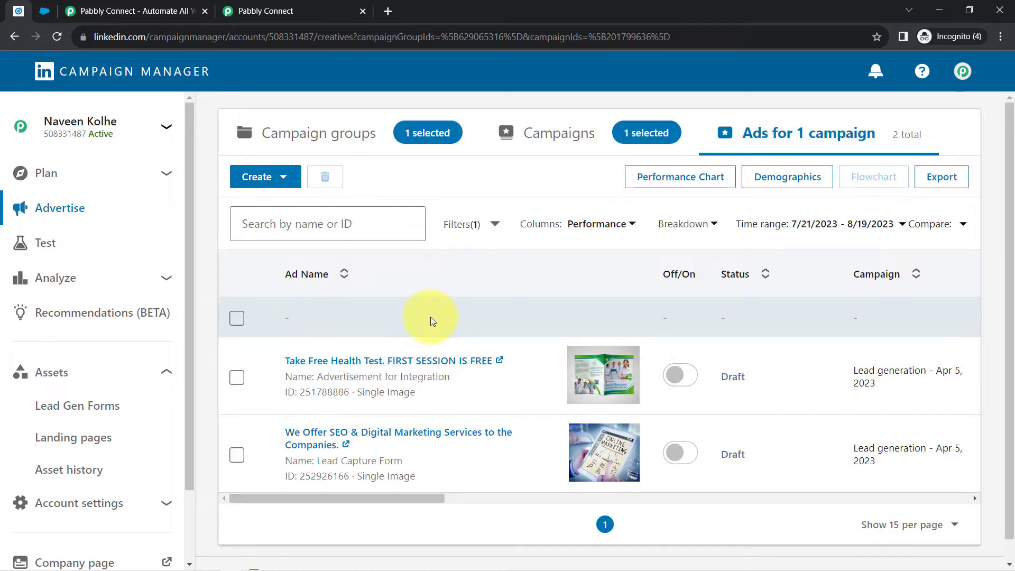
scroll(550, 320, down, 1)
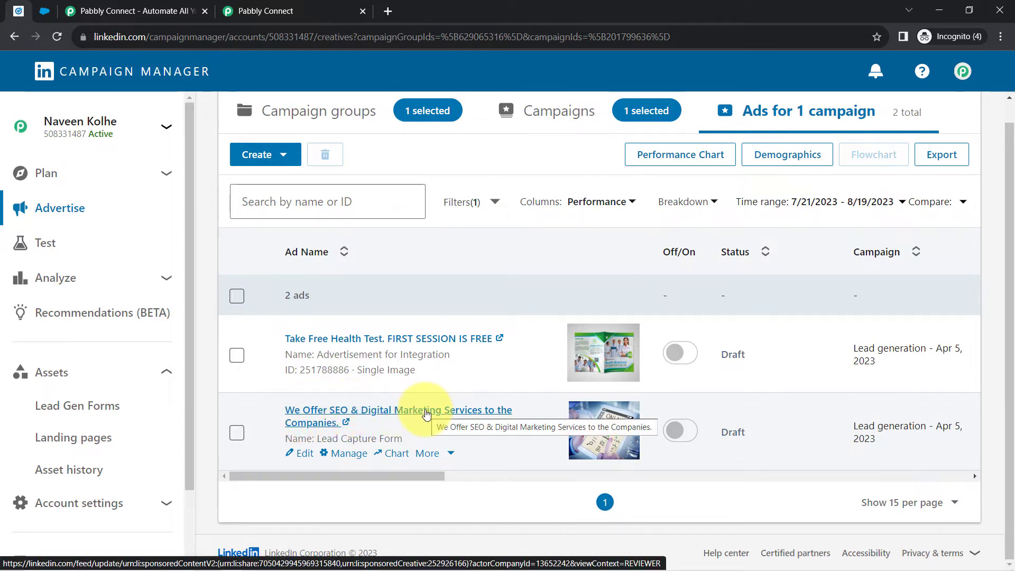
click(427, 414)
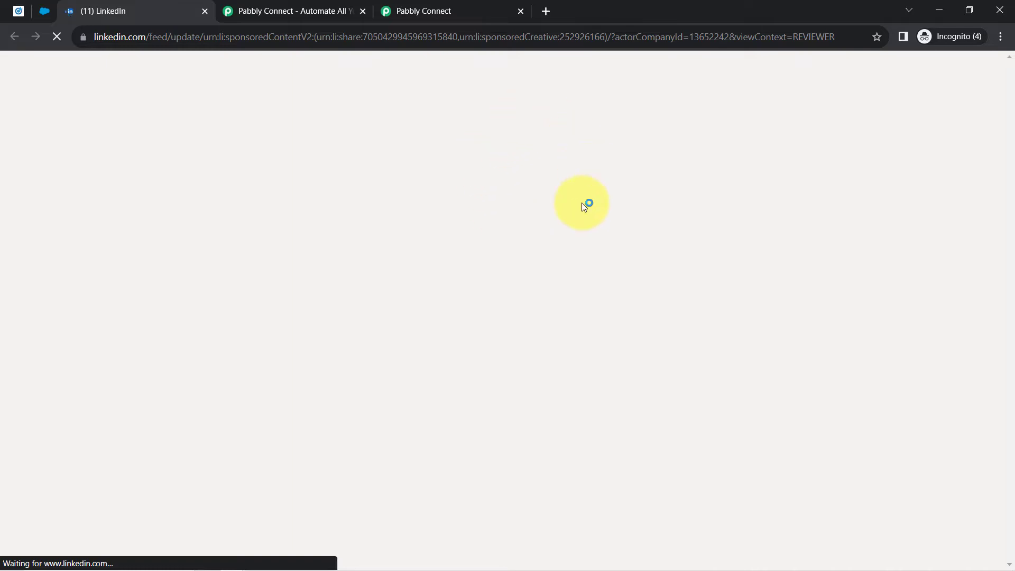
- Open the ad's lead form from the post and clear the prefilled email address
drag(374, 196, 492, 197)
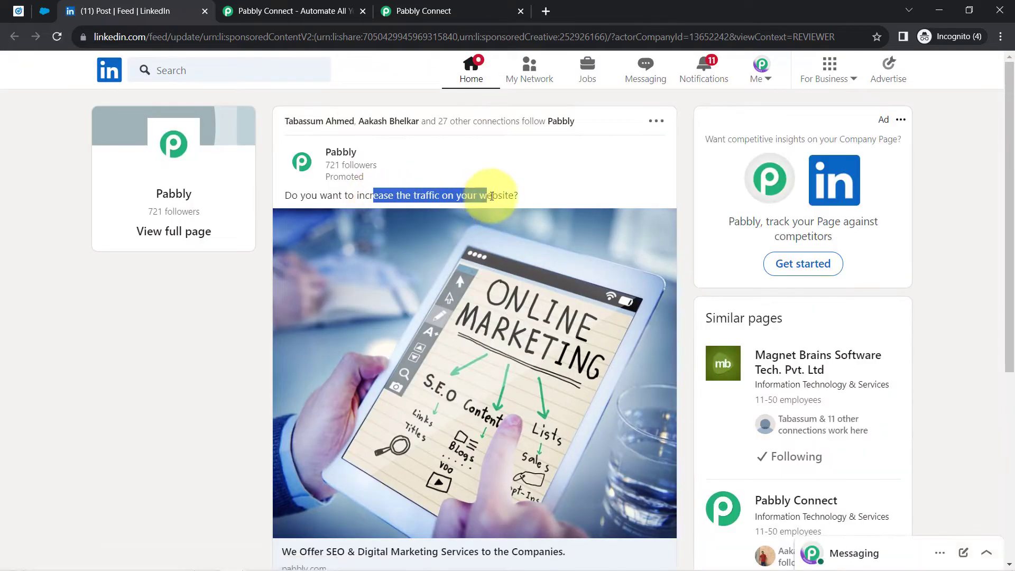
drag(1010, 144, 852, 296)
click(470, 415)
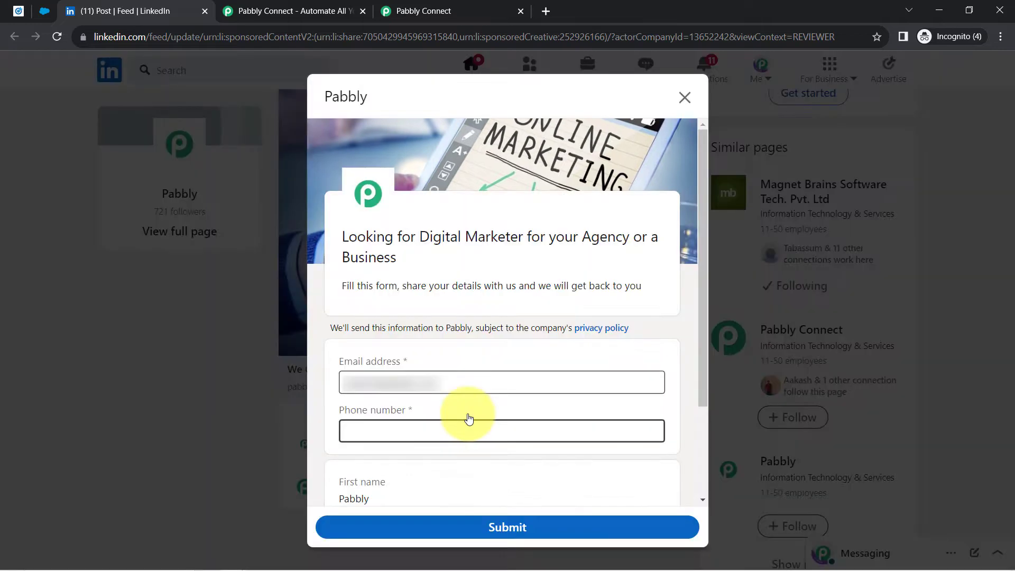
triple_click(413, 380)
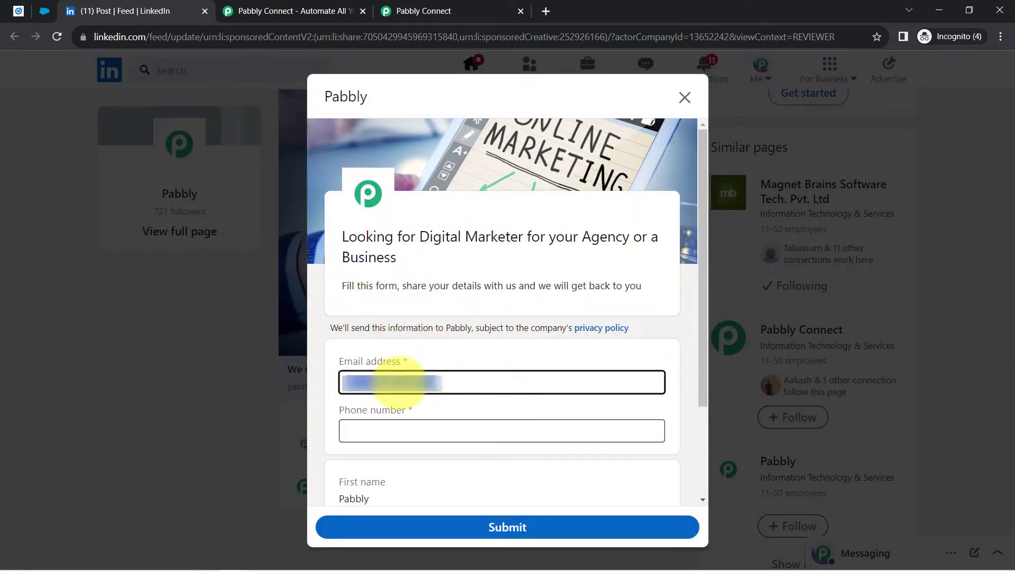
key(BackSpace)
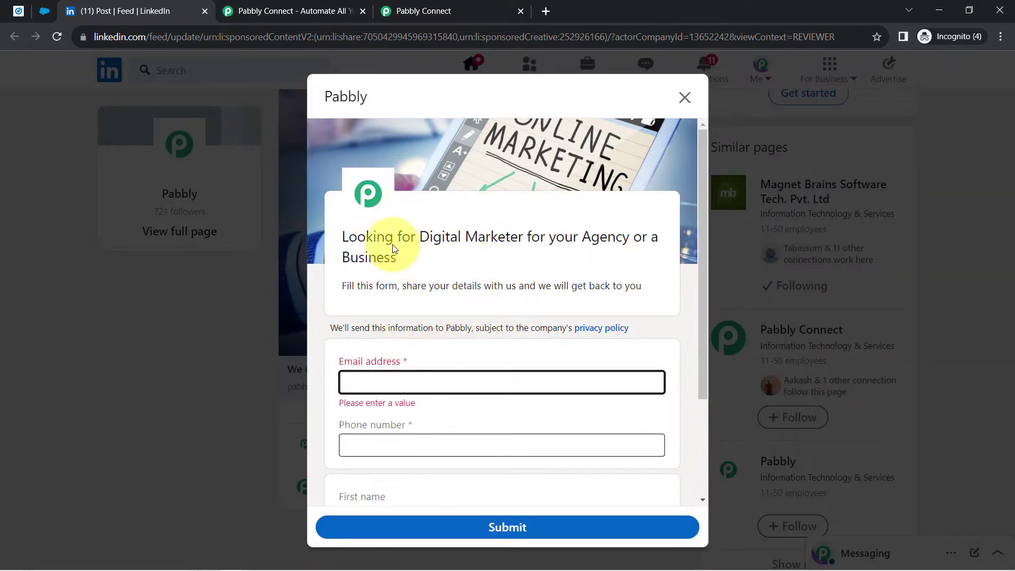
- Scroll through the email, phone, name and company fields, highlighting the form headline and description
drag(373, 237, 461, 254)
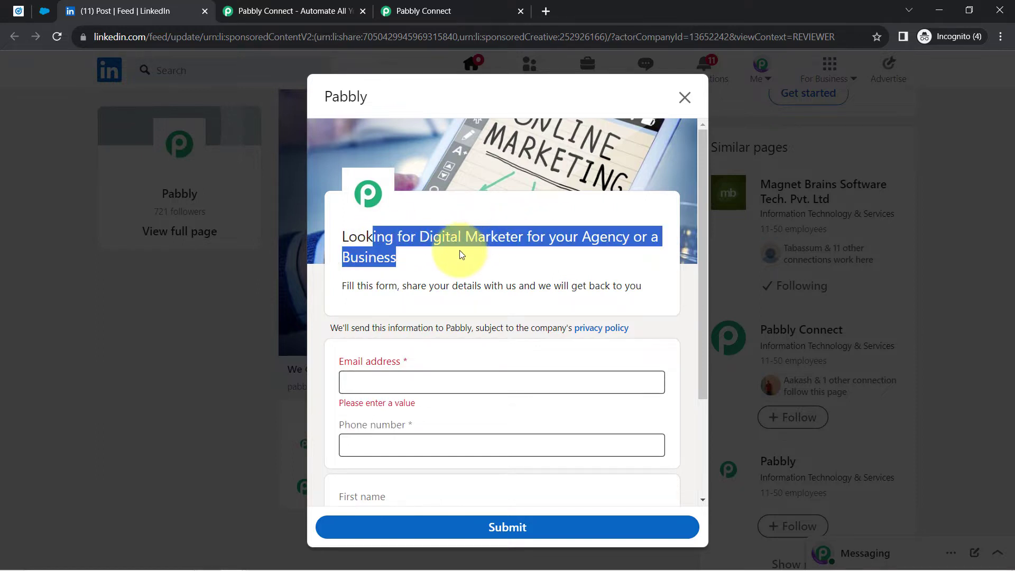
click(492, 254)
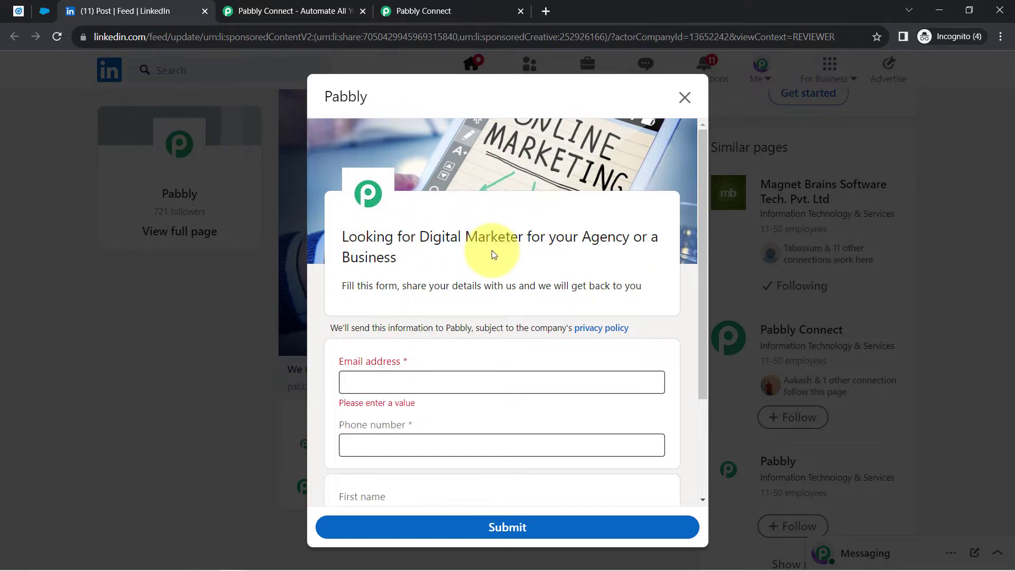
scroll(461, 373, down, 3)
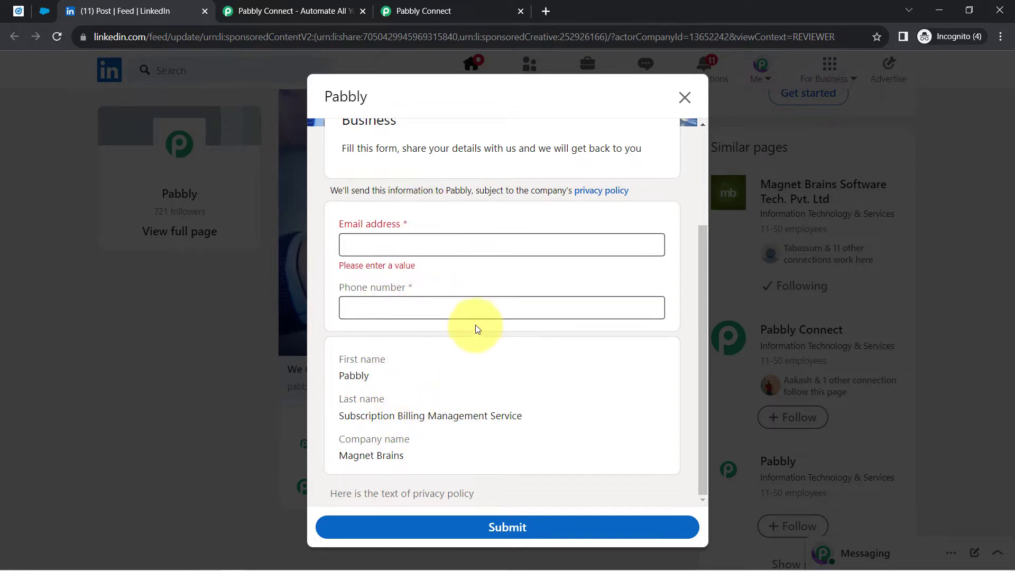
scroll(475, 325, up, 3)
drag(484, 285, 637, 285)
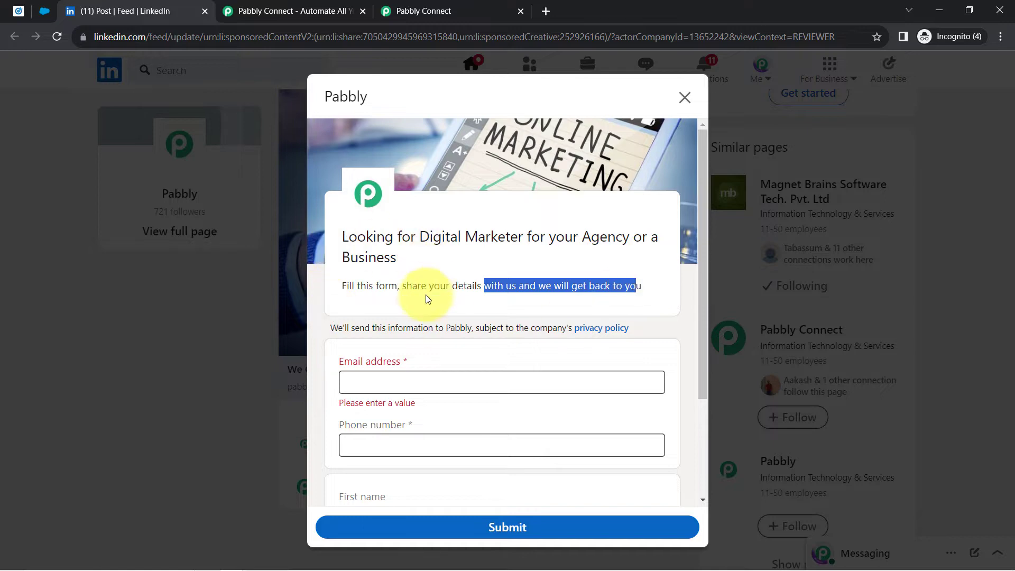
- Check the Salesforce campaign and Campaign Manager ads tabs, then close the chat panel on pabbly.com
click(45, 11)
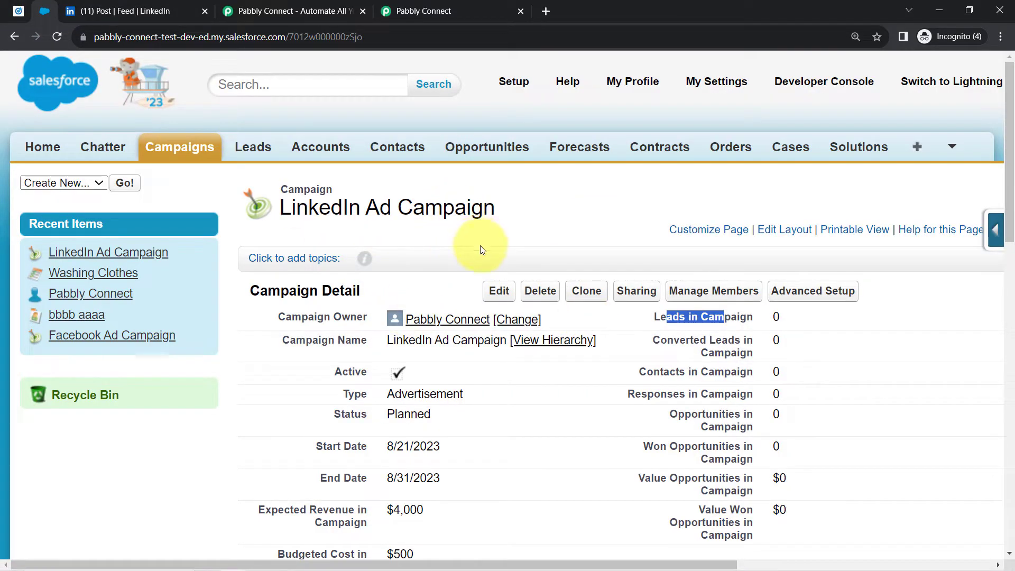
click(18, 10)
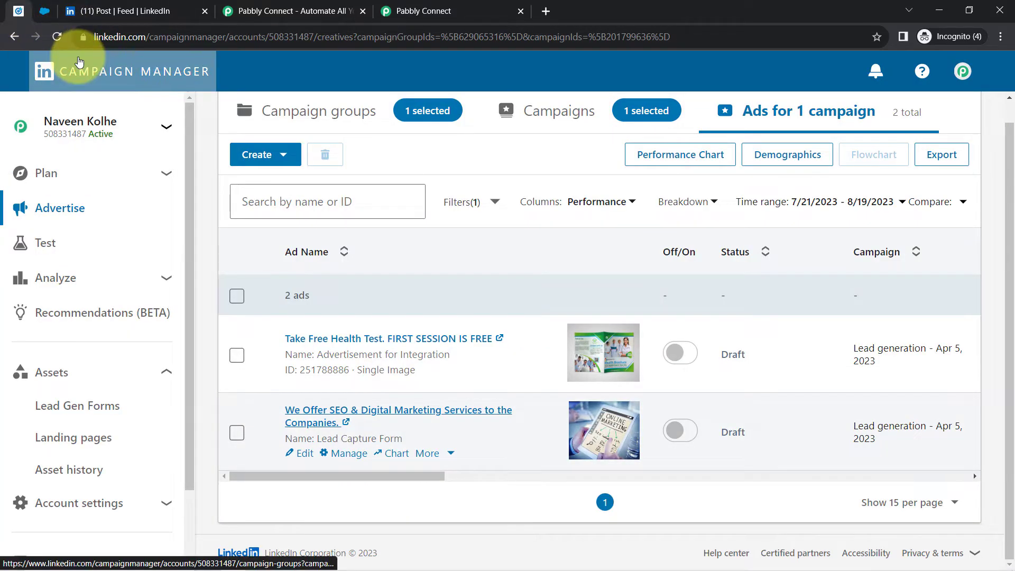
click(45, 11)
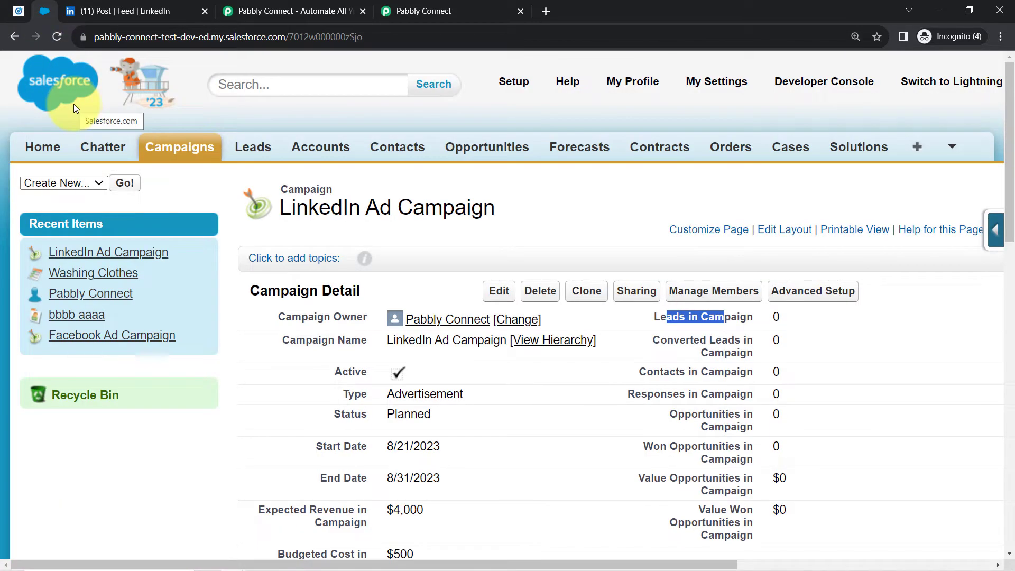
click(278, 11)
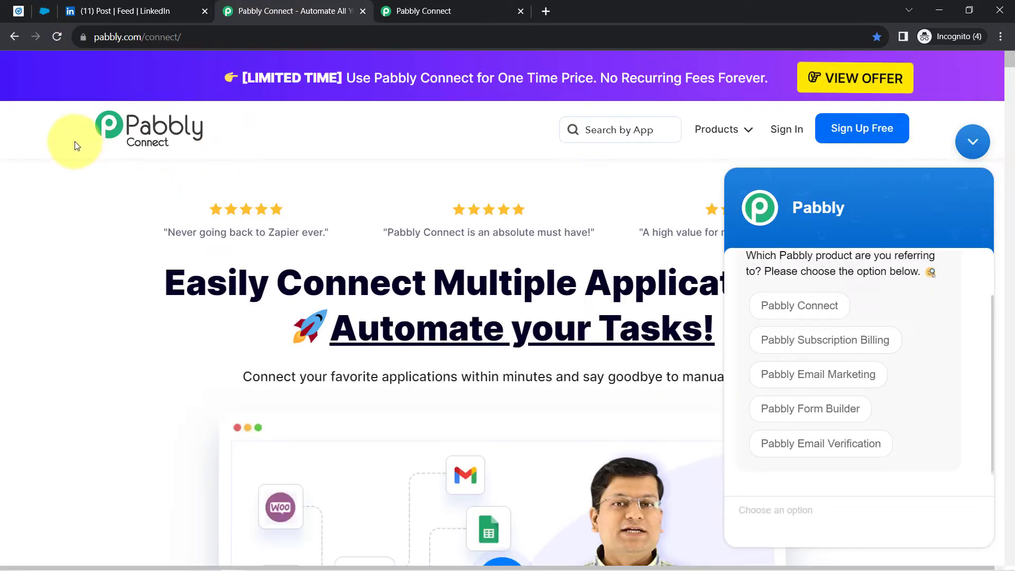
click(968, 146)
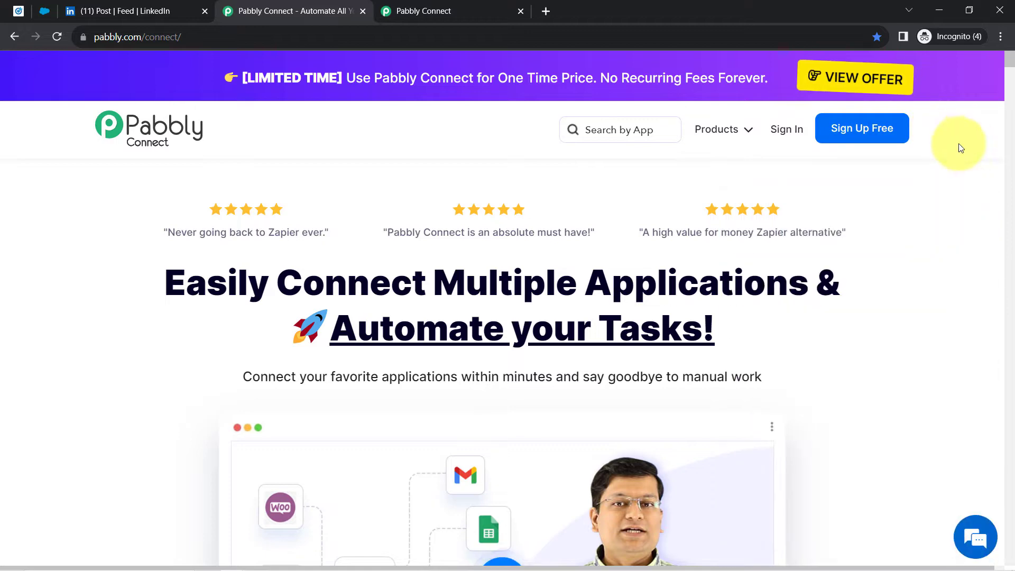
drag(243, 283, 681, 366)
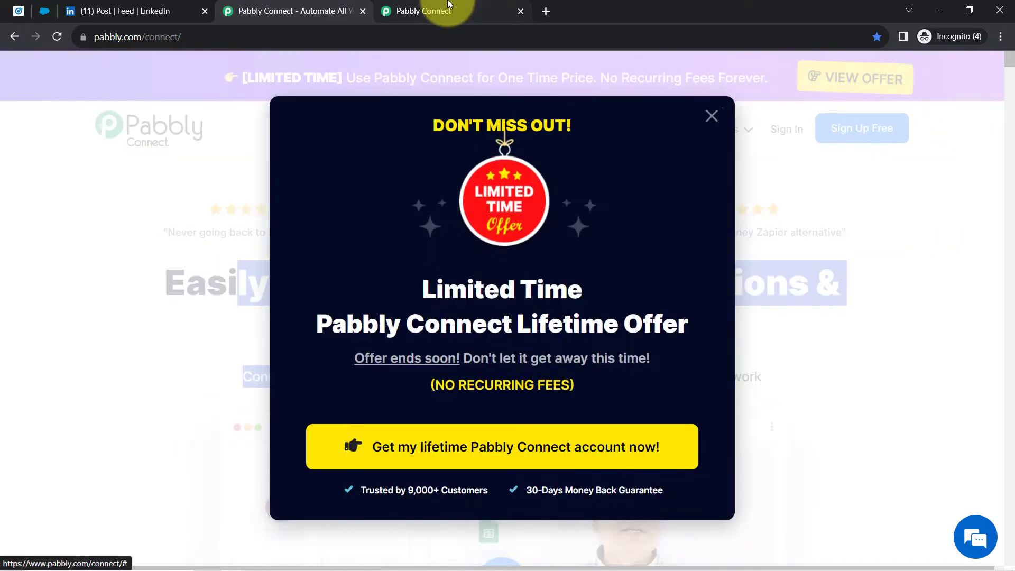
- Dismiss the lifetime offer popup on pabbly.com and bring up the Pabbly Connect dashboard
click(439, 7)
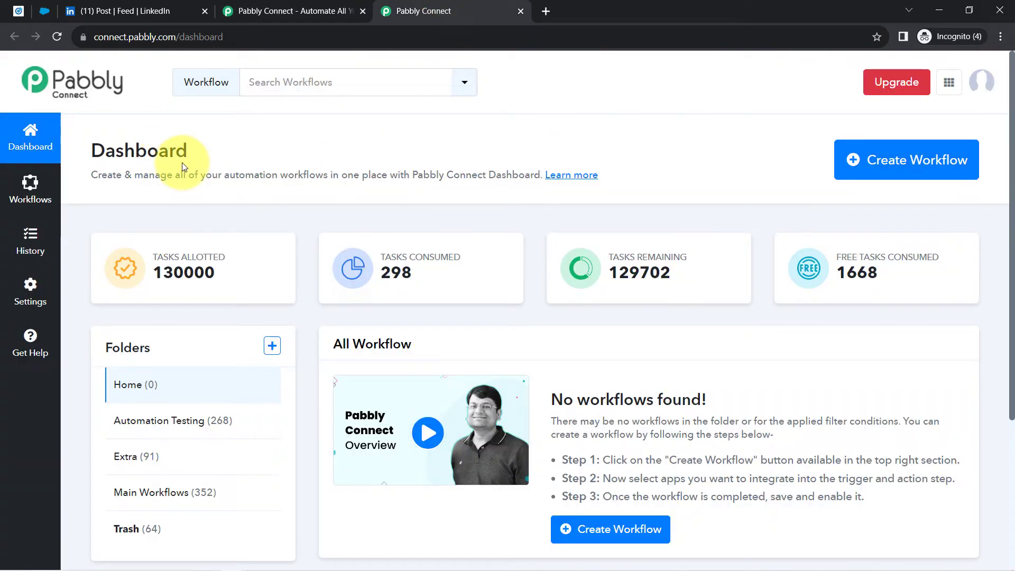
click(299, 11)
click(712, 118)
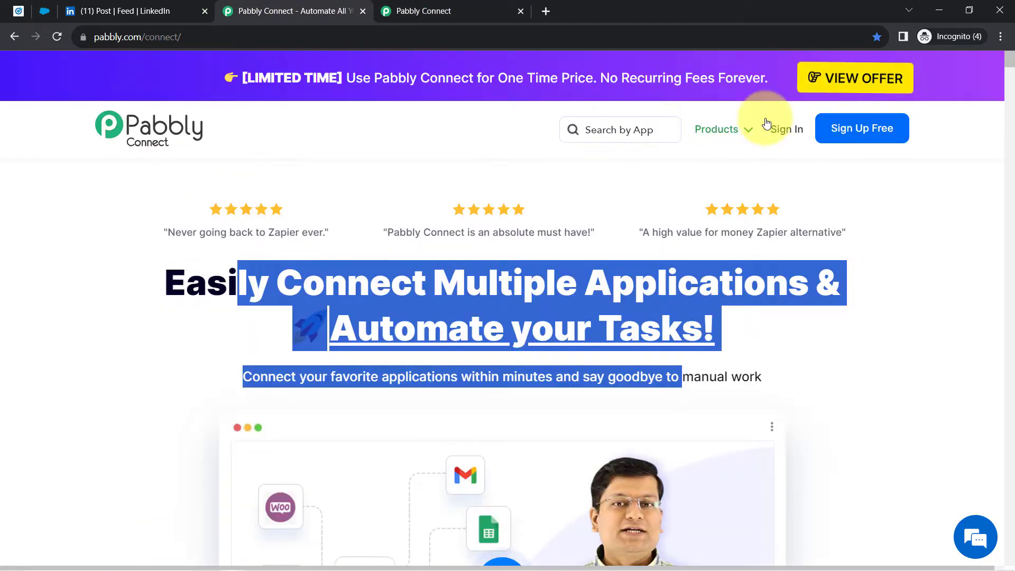
click(822, 172)
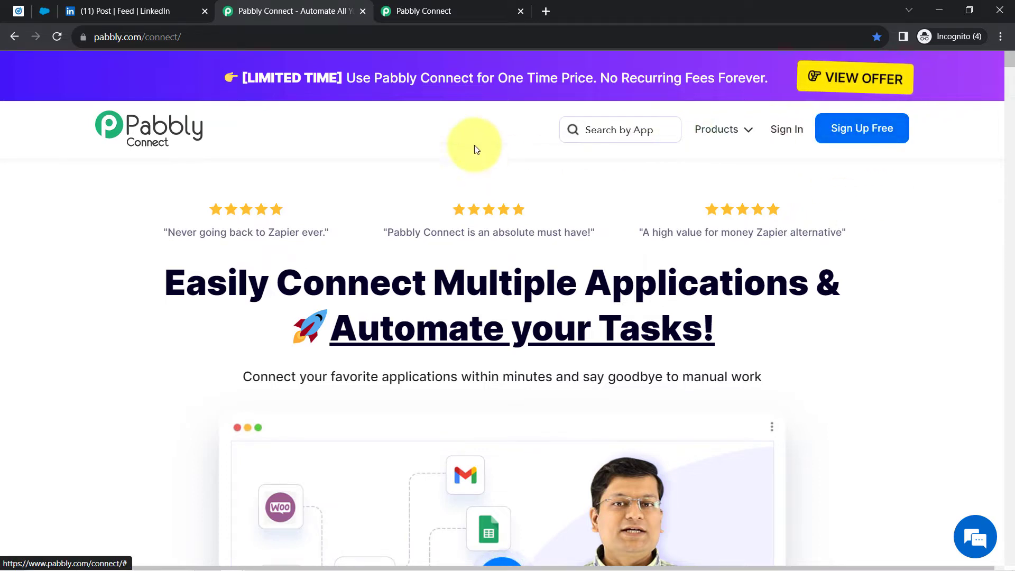
click(436, 6)
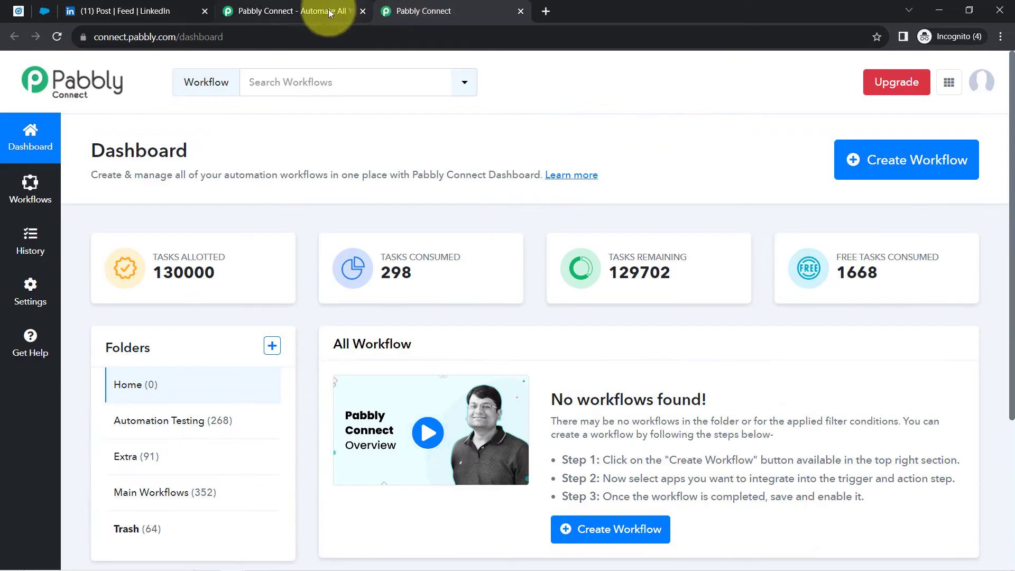
drag(103, 147, 220, 150)
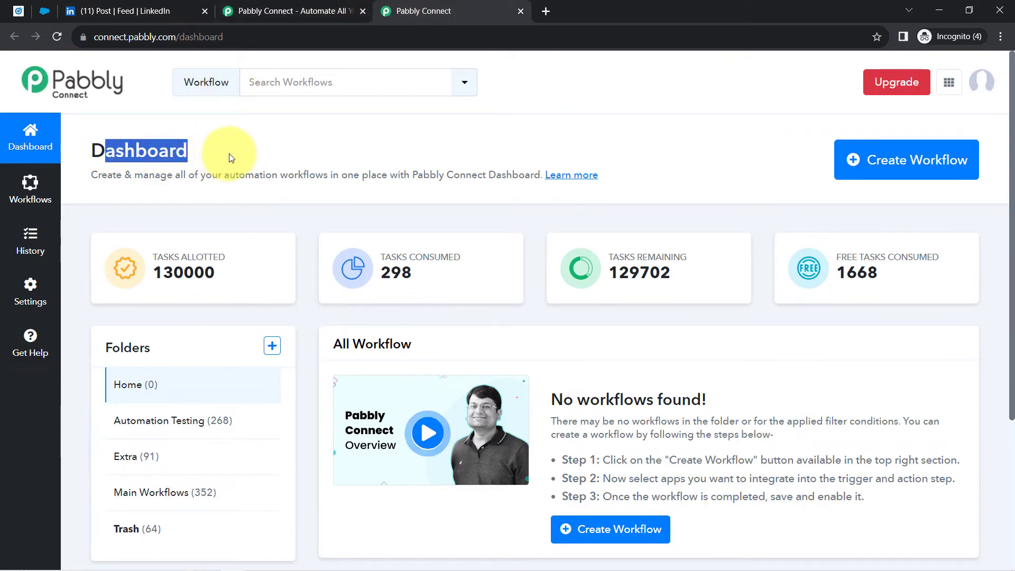
click(220, 150)
- Name a new workflow 'Sync LinkedIn Leads with Salesforce Automatically' and create it
click(854, 151)
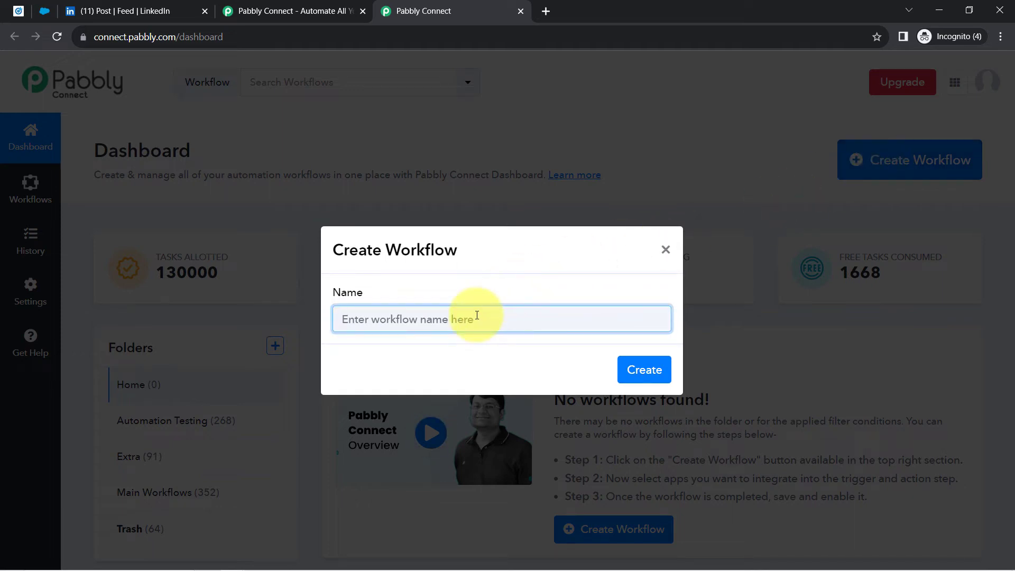
text(Su)
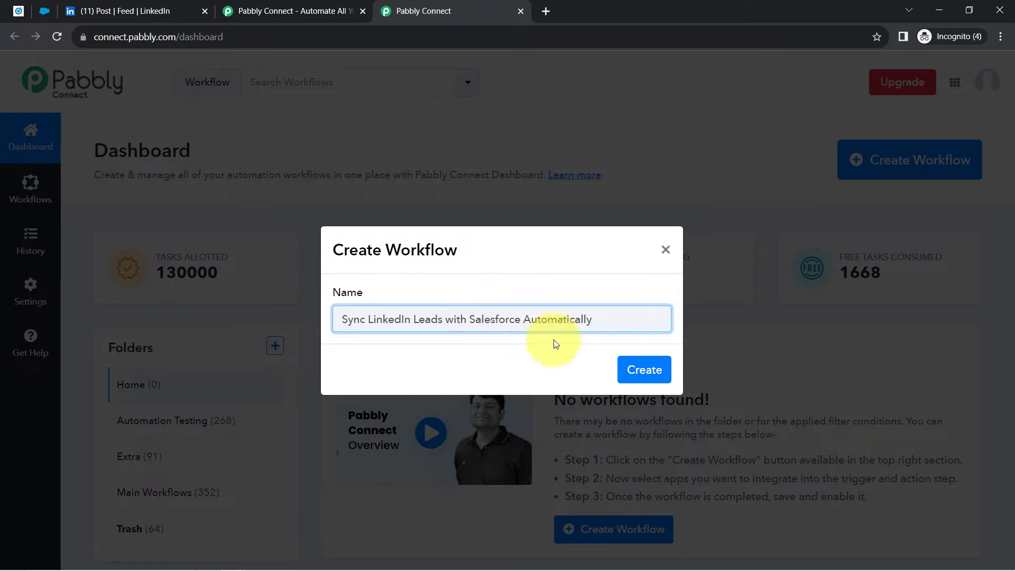
click(641, 373)
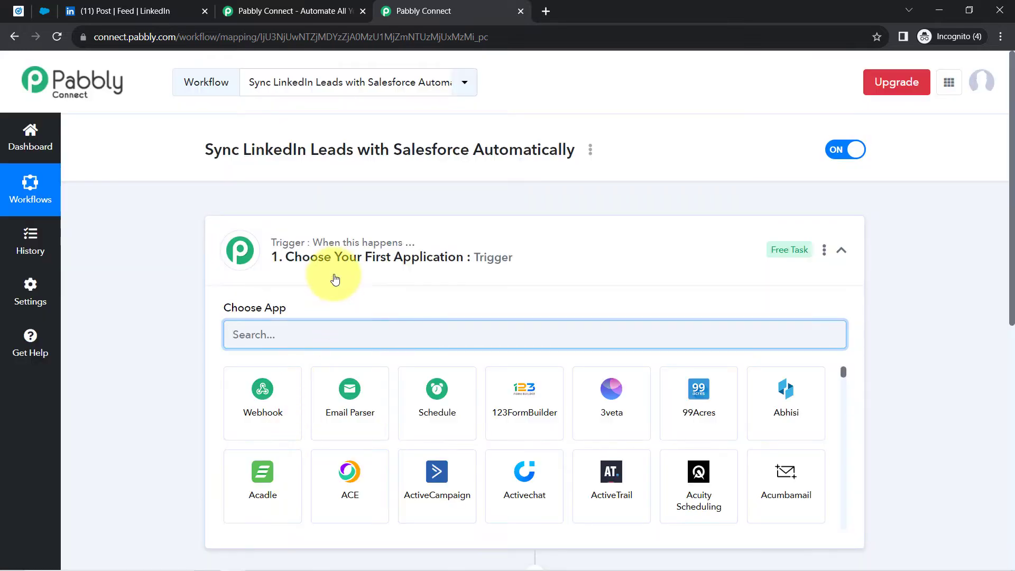
- Search 'link' and choose LinkedIn Lead Gen Forms as the trigger app
click(318, 257)
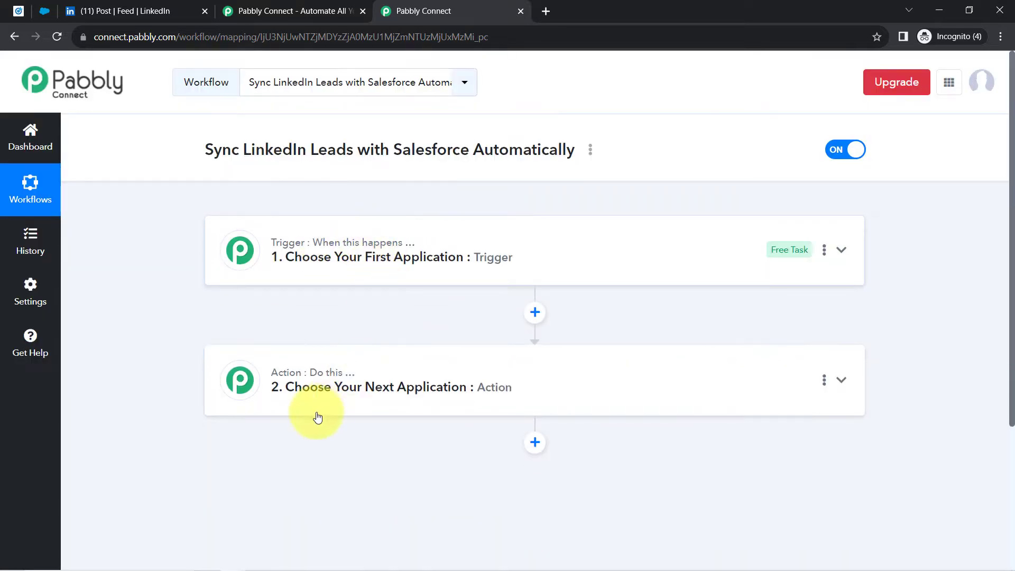
mouse_move(324, 380)
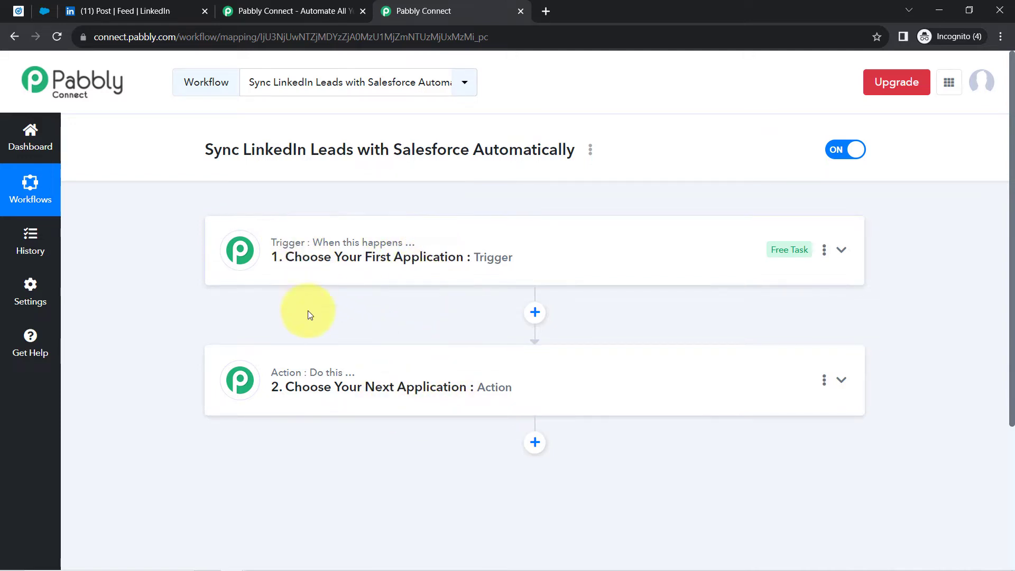
click(352, 258)
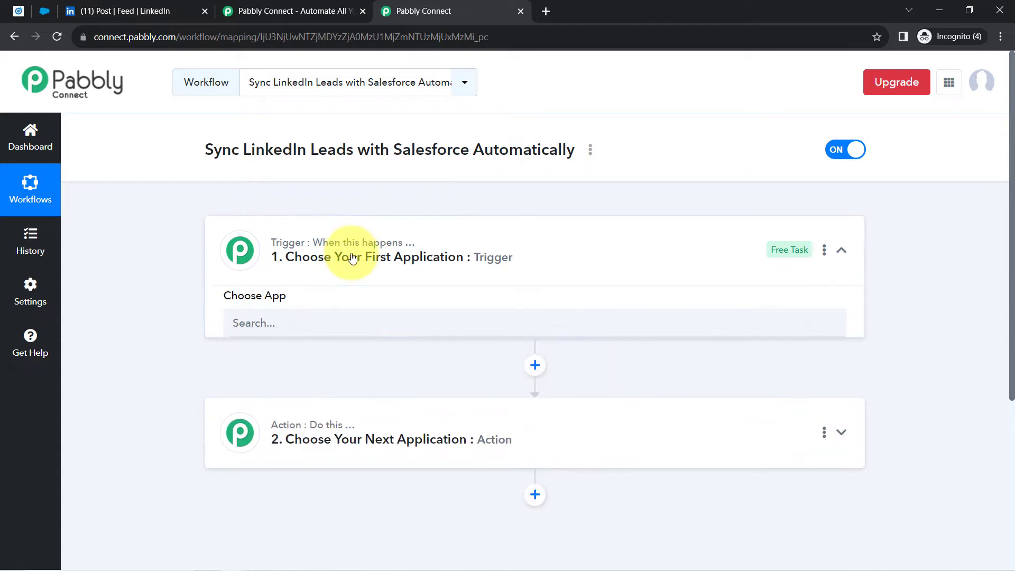
drag(185, 156, 550, 151)
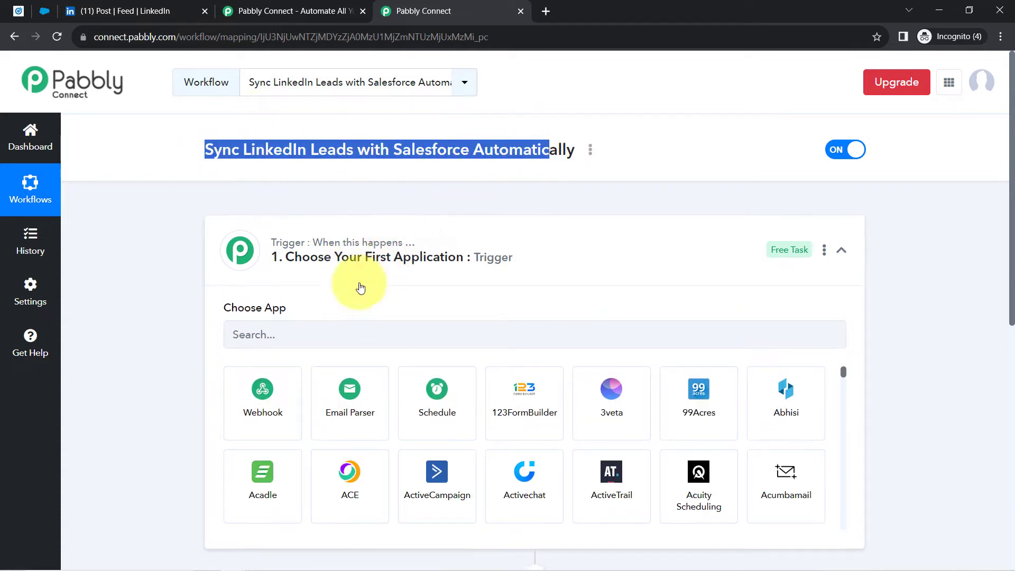
click(301, 344)
text(link)
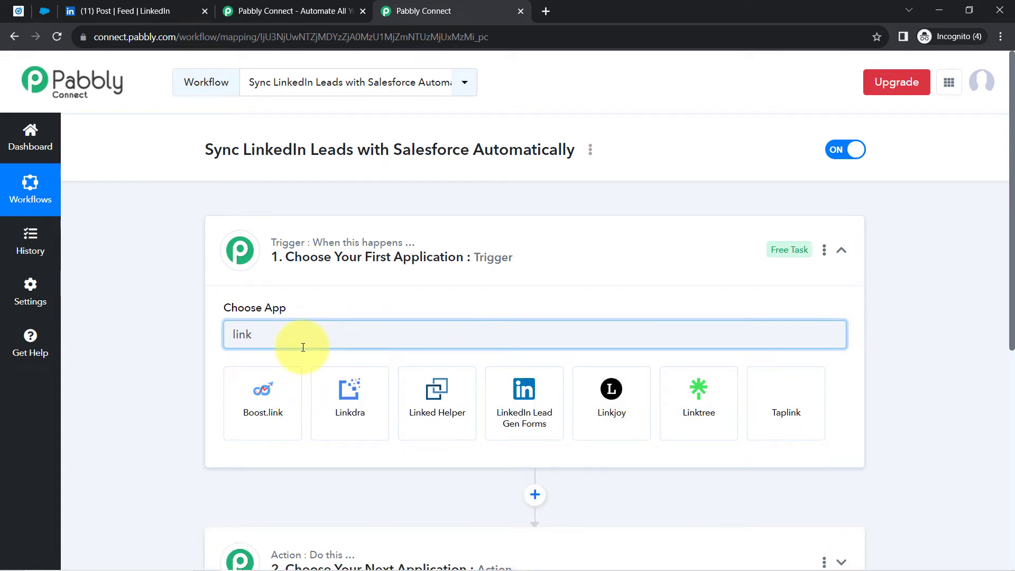
click(525, 394)
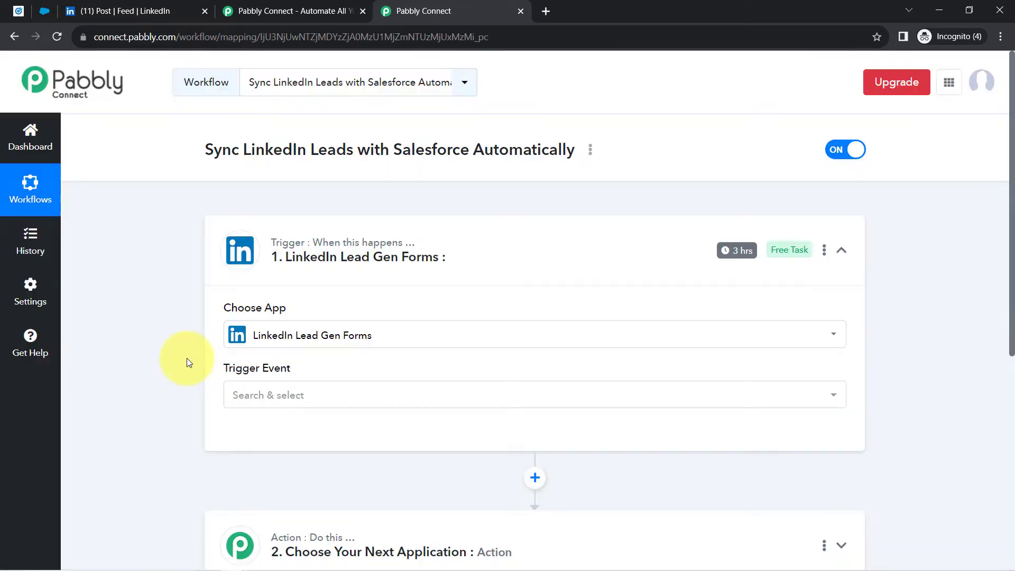
- Search 'salesf' and choose Salesforce as the action app
scroll(186, 365, down, 6)
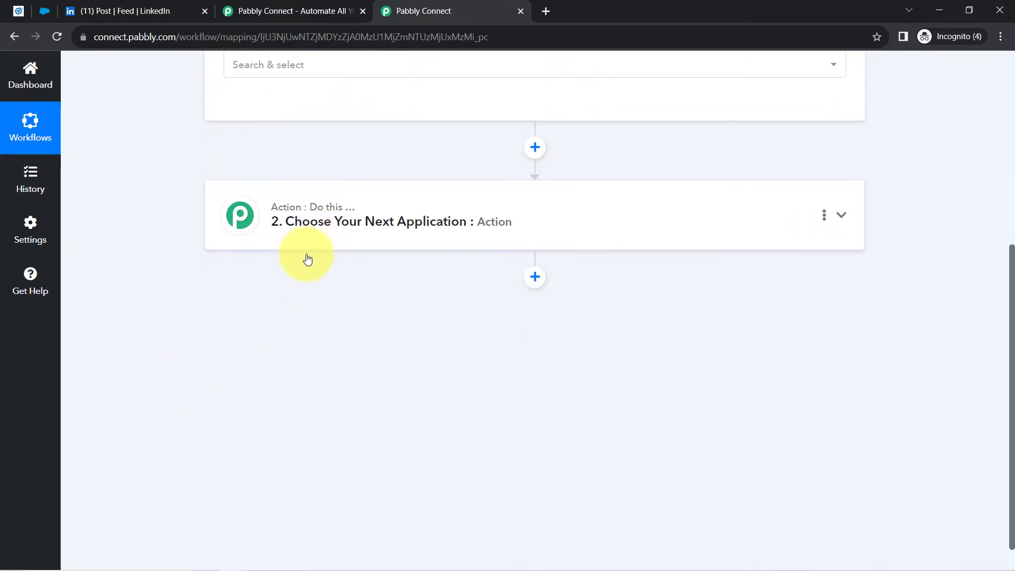
click(262, 236)
text(sale)
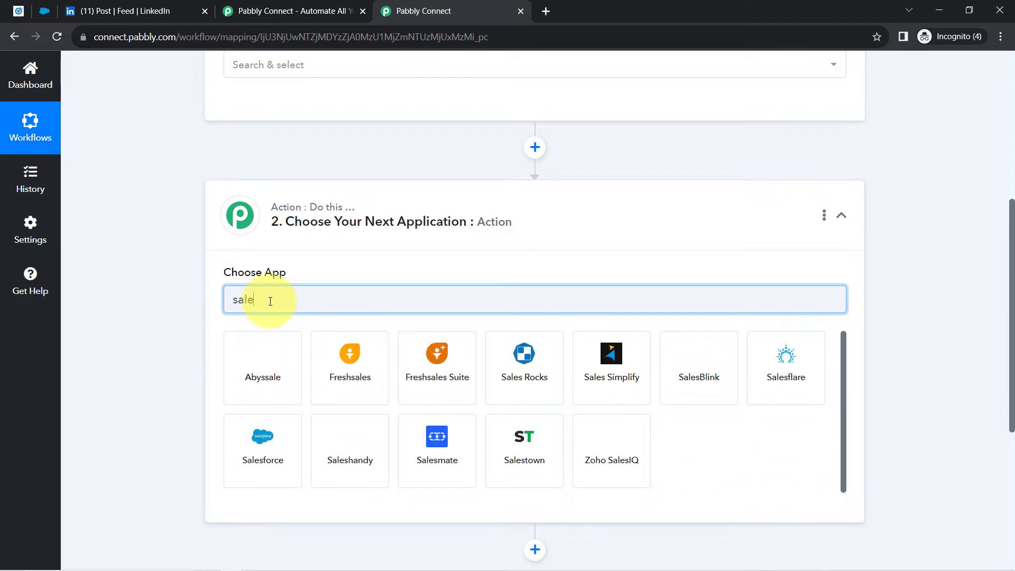
text(sf)
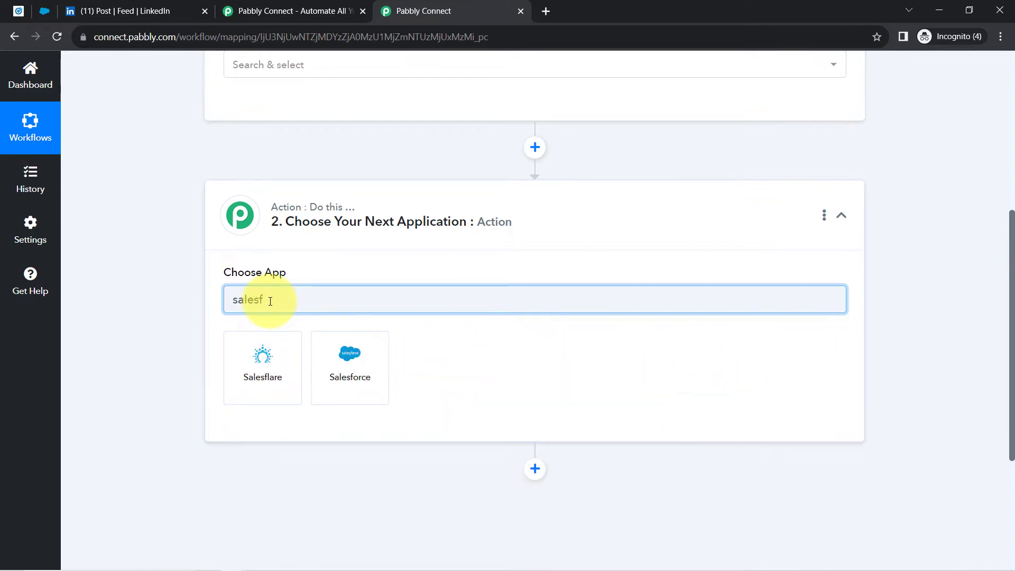
click(338, 356)
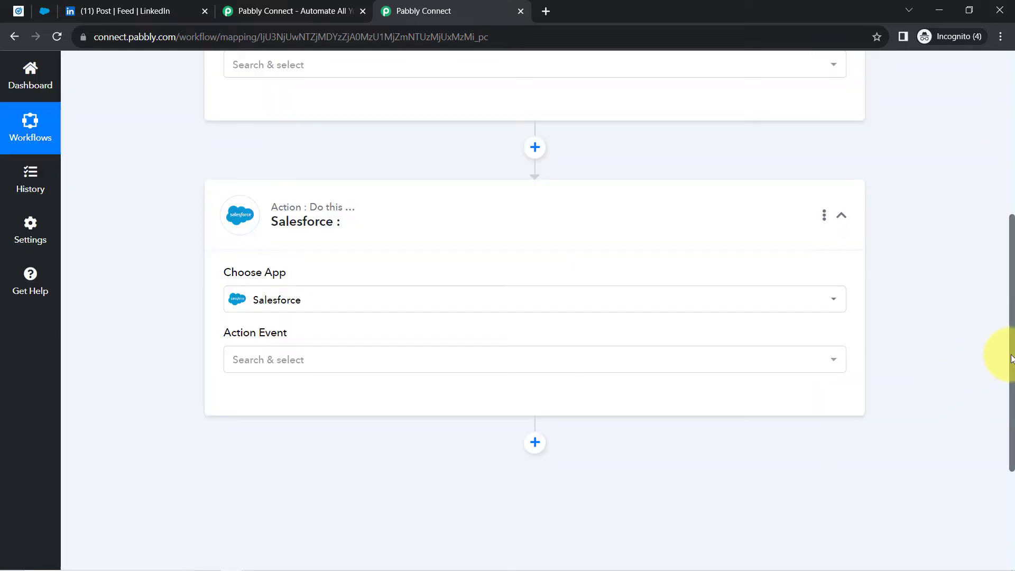
drag(1011, 359, 999, 186)
click(381, 259)
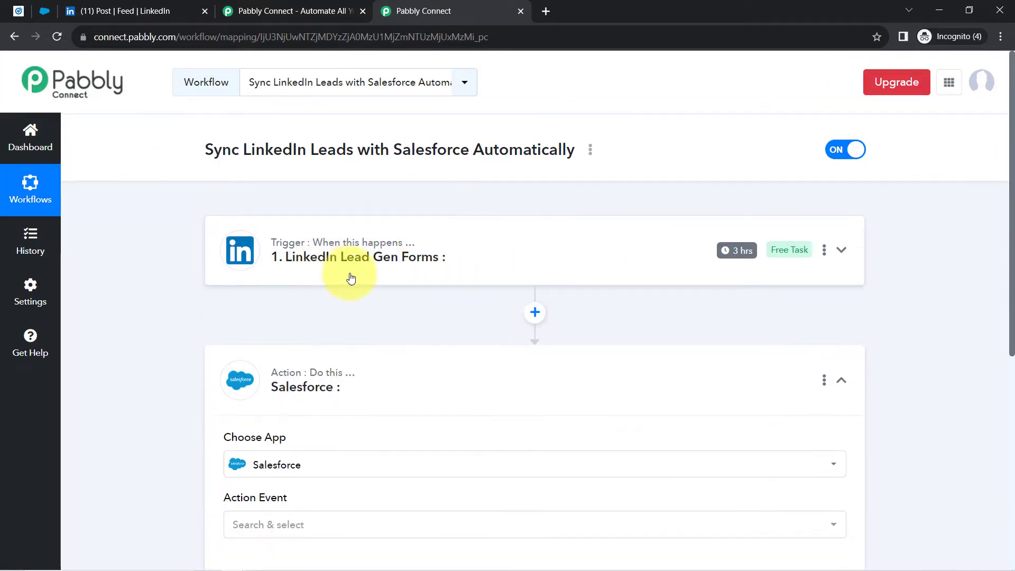
- Choose New Lead Gen Form Response as the LinkedIn trigger event
click(317, 256)
click(262, 397)
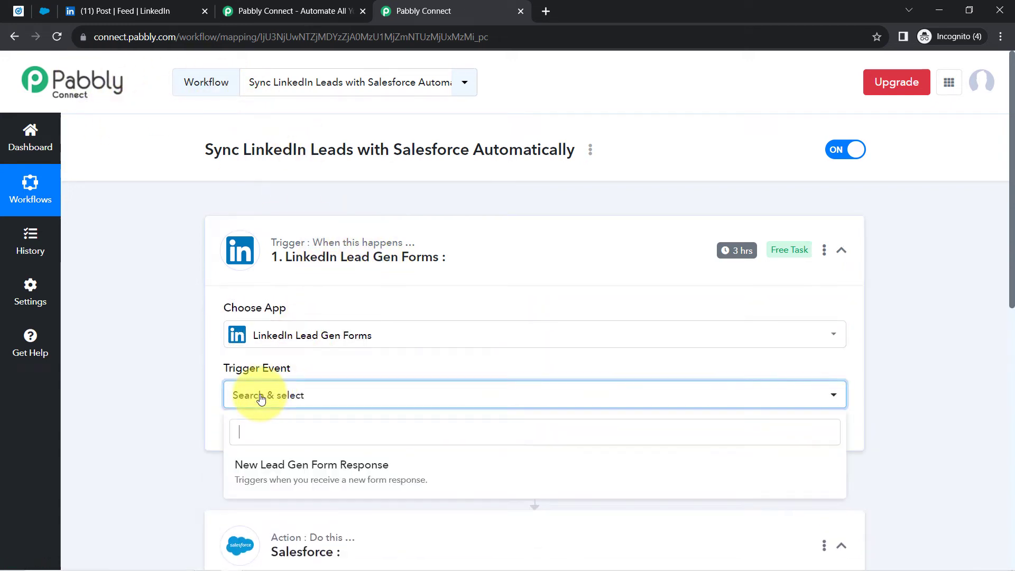
click(254, 468)
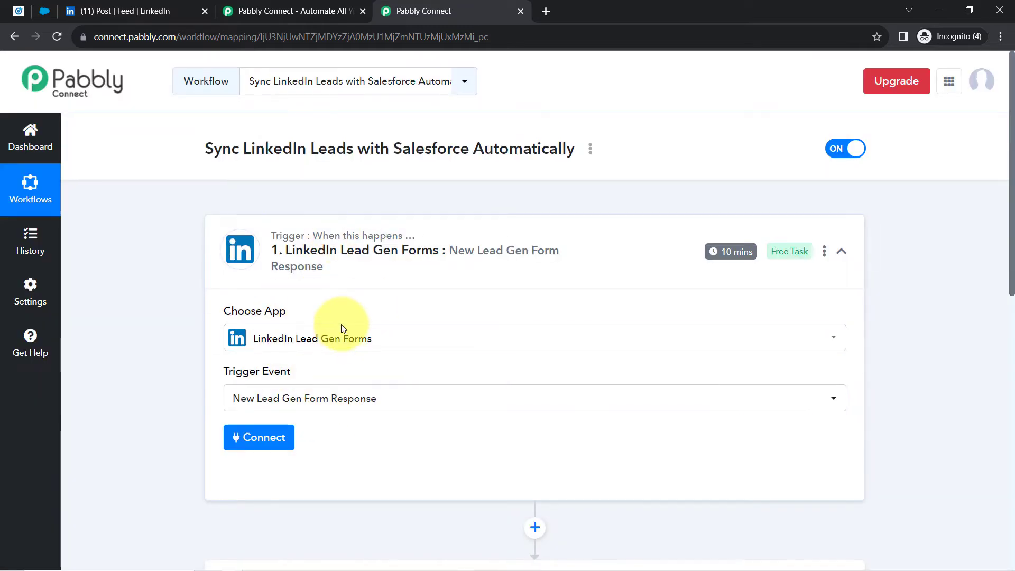
scroll(340, 328, down, 5)
scroll(347, 318, down, 1)
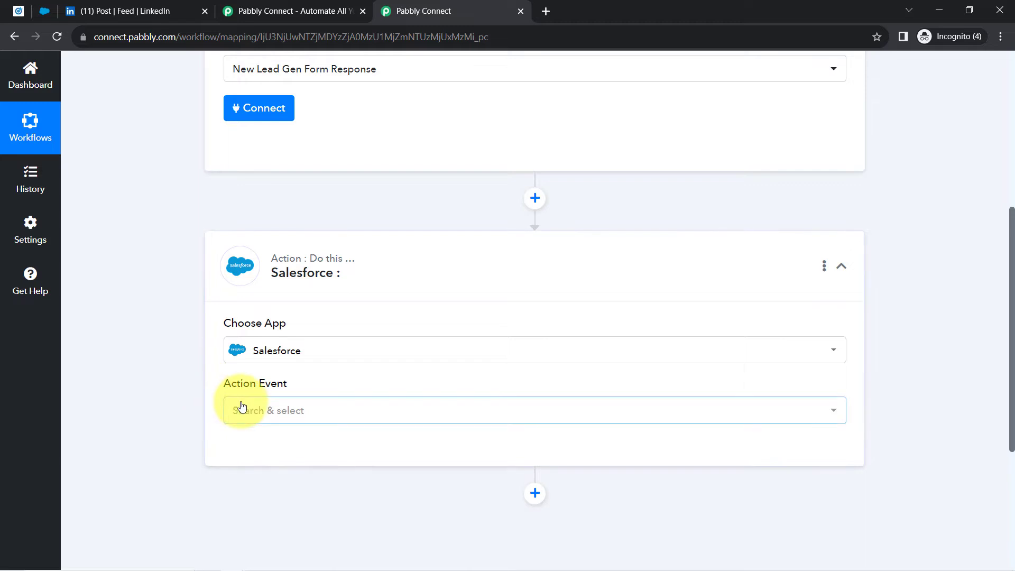
scroll(159, 285, up, 5)
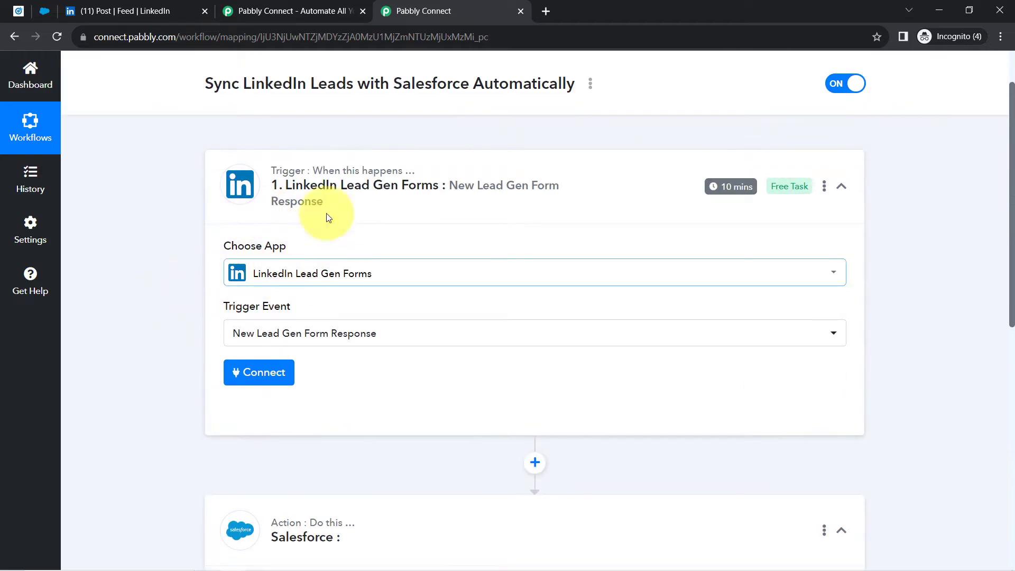
- Abandon the new LinkedIn sign-in and save the existing LinkedIn Lead Gen Forms #9 connection instead
click(255, 374)
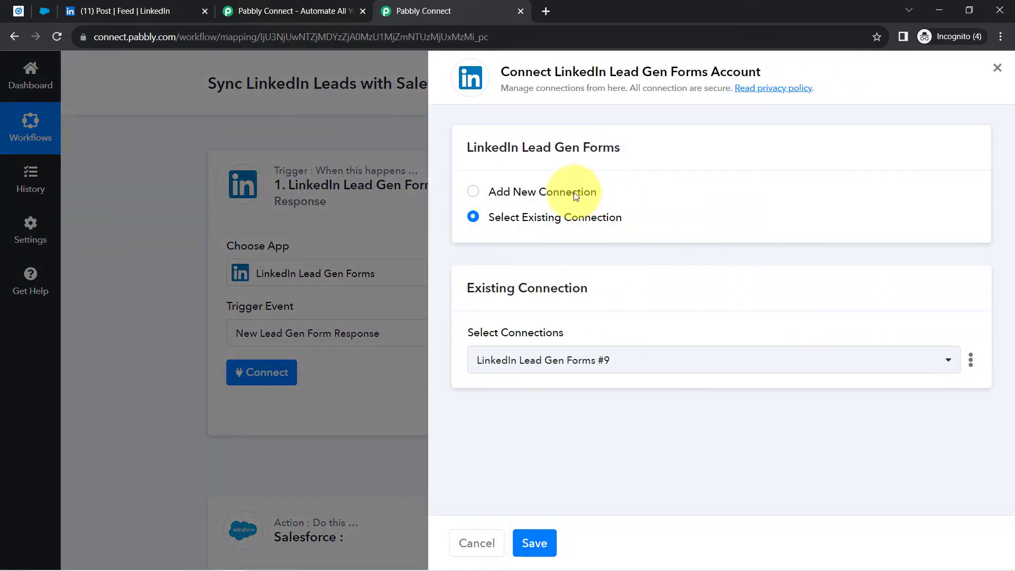
click(576, 195)
click(552, 340)
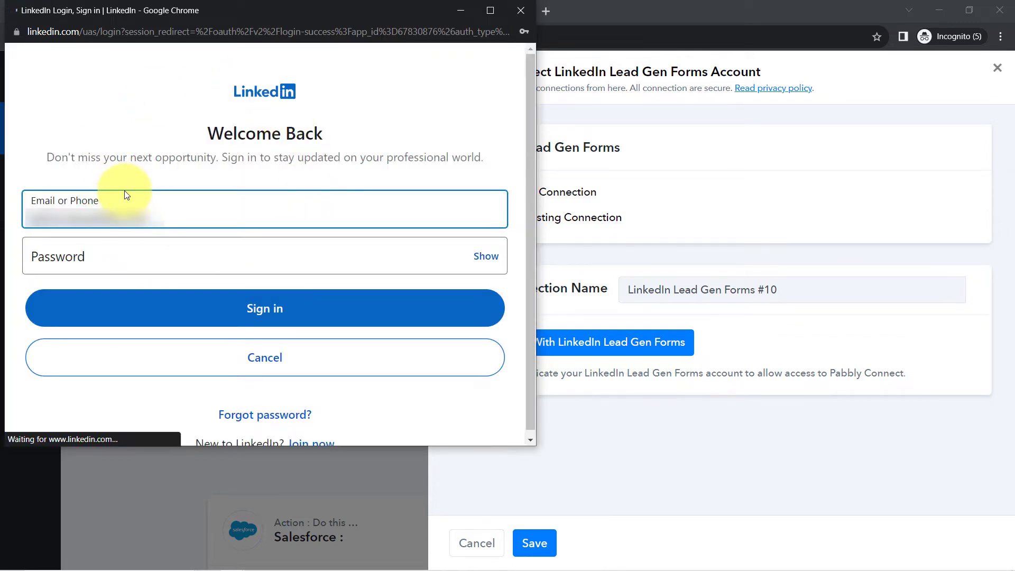
click(521, 12)
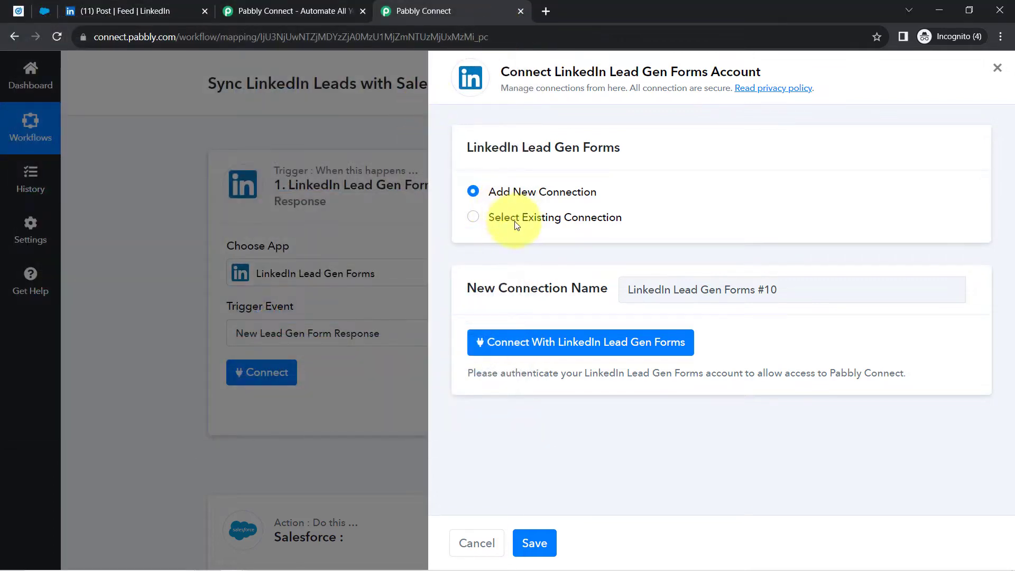
click(577, 222)
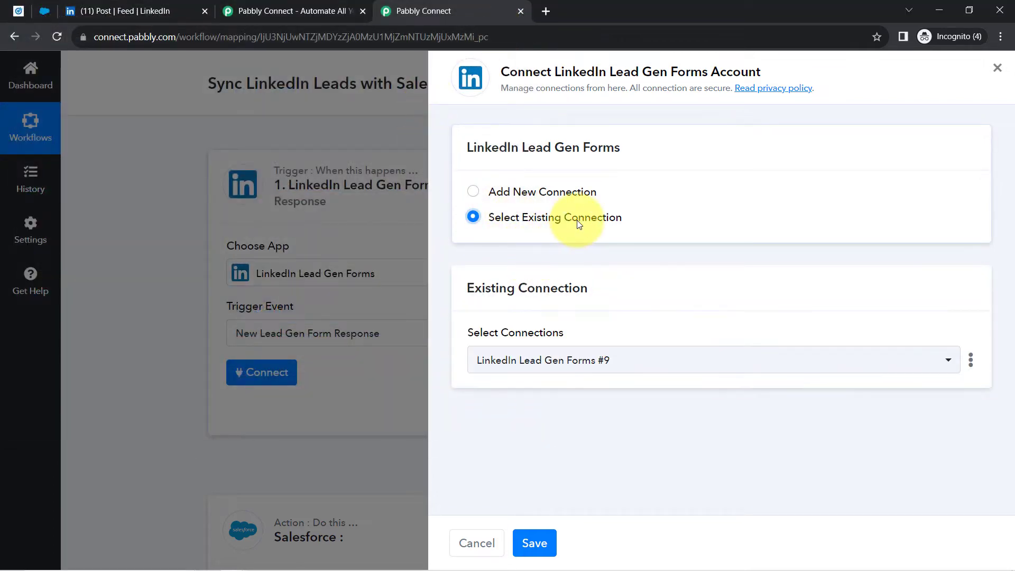
click(544, 542)
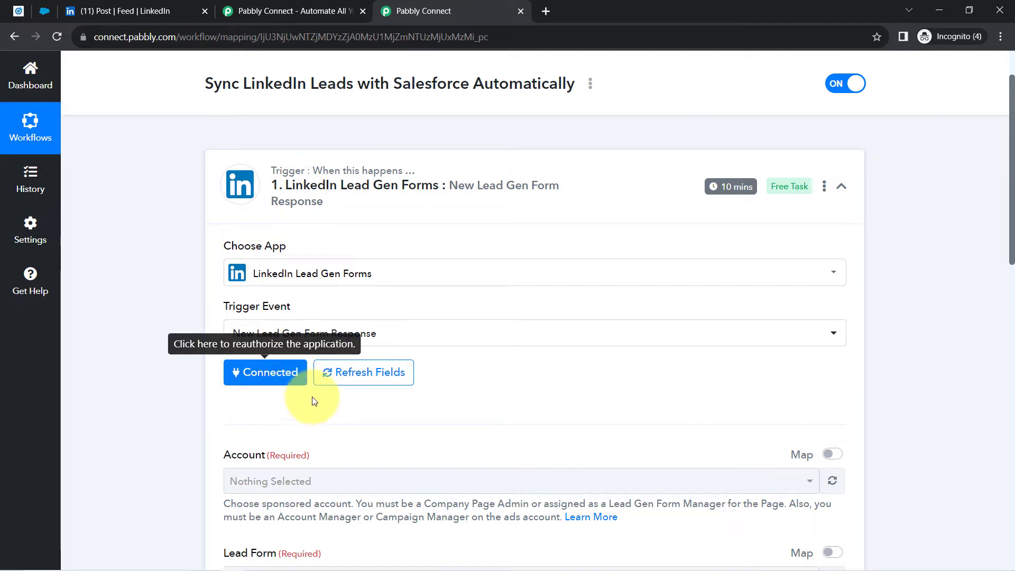
- Find the sponsored ad account list empty, then reload the LinkedIn trigger's fields
scroll(272, 379, down, 3)
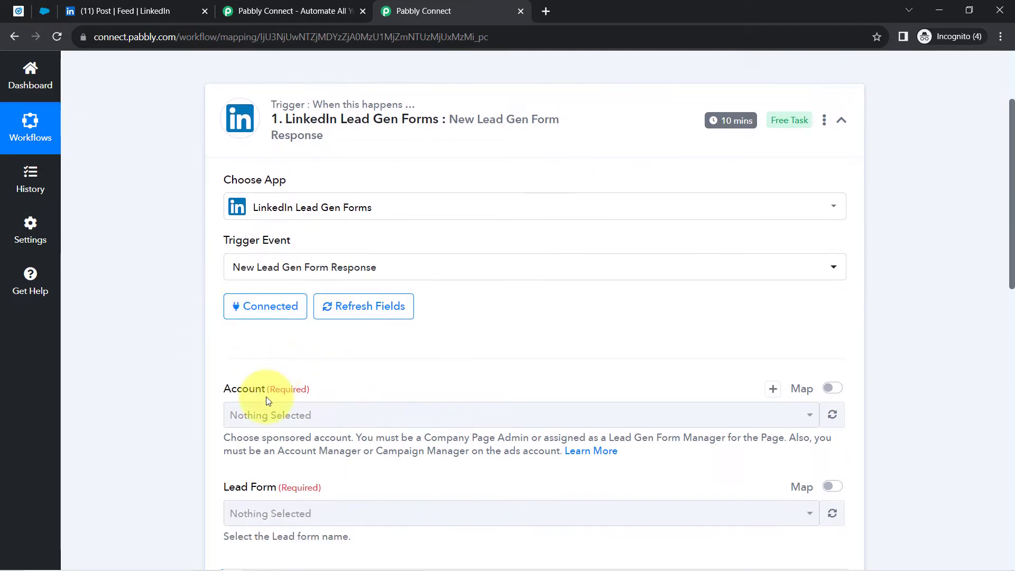
click(246, 350)
click(246, 350)
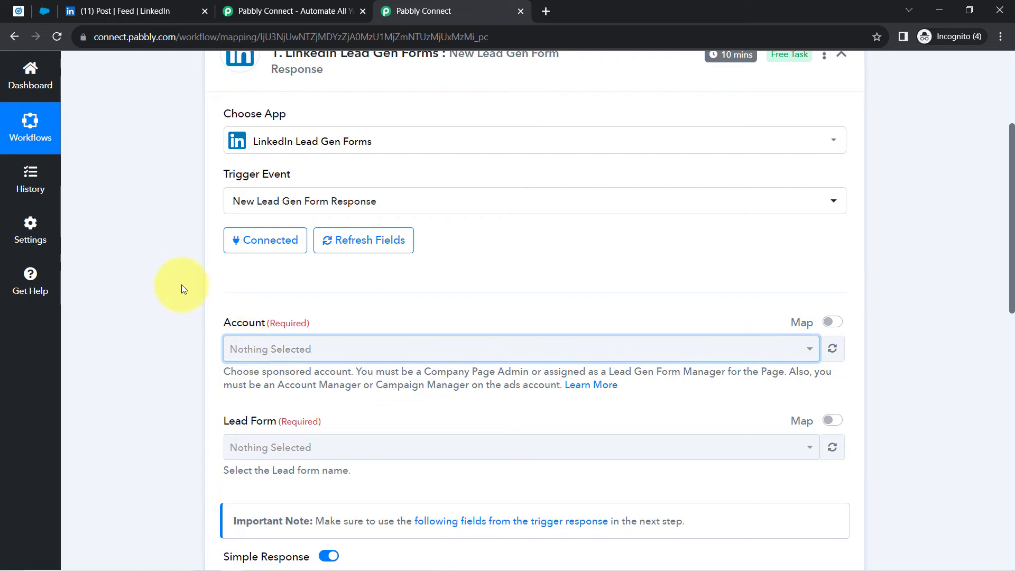
click(350, 241)
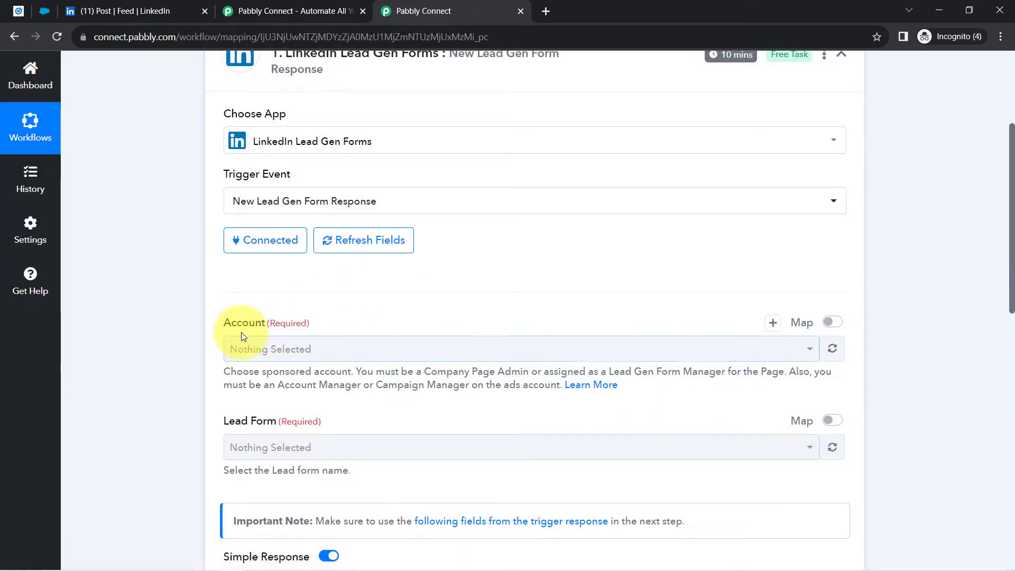
- Authorize a new LinkedIn Lead Gen Forms connection by signing in and allowing Pabbly access
click(243, 249)
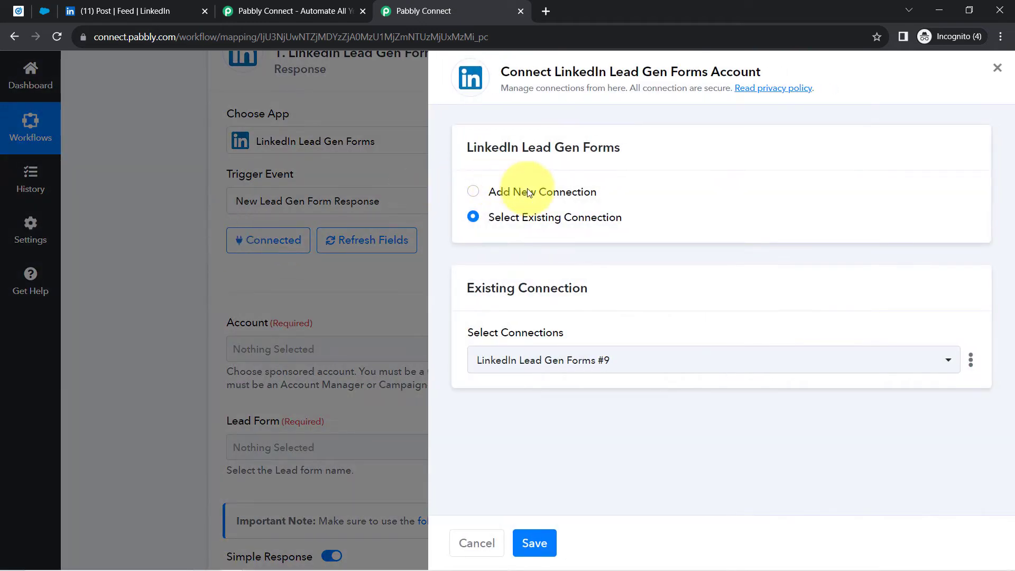
click(527, 190)
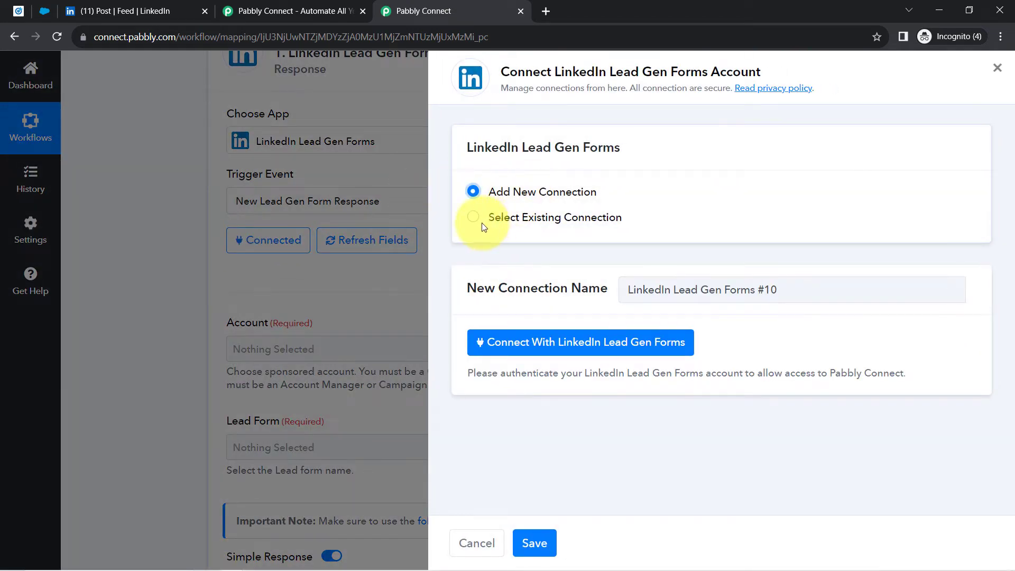
click(521, 353)
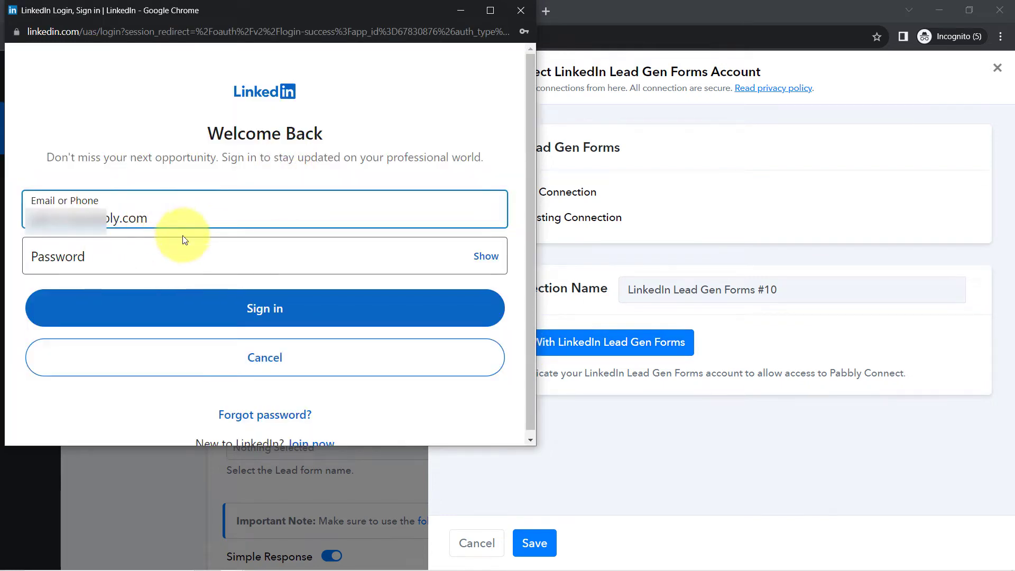
click(289, 314)
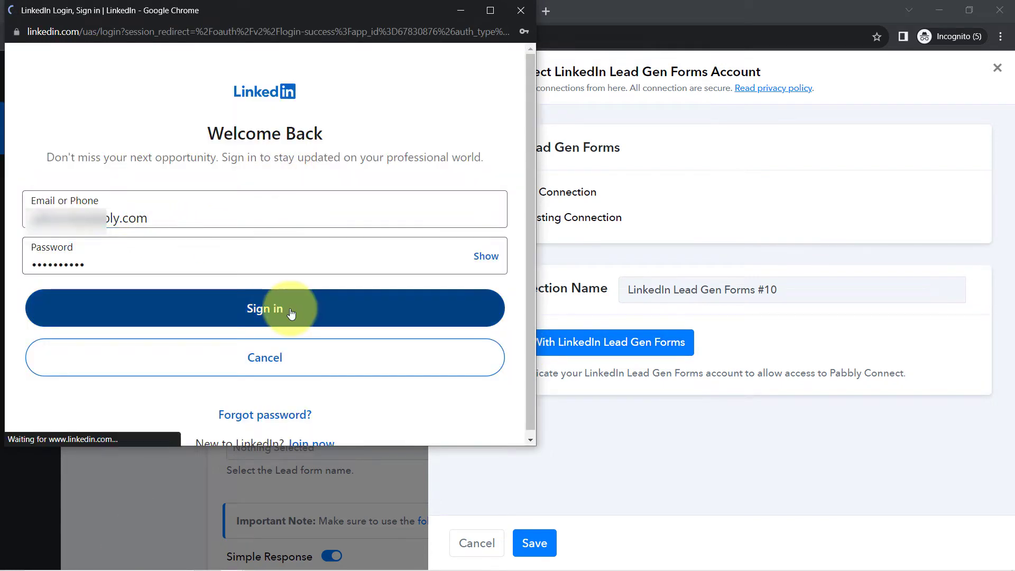
scroll(245, 315, down, 3)
scroll(261, 344, up, 1)
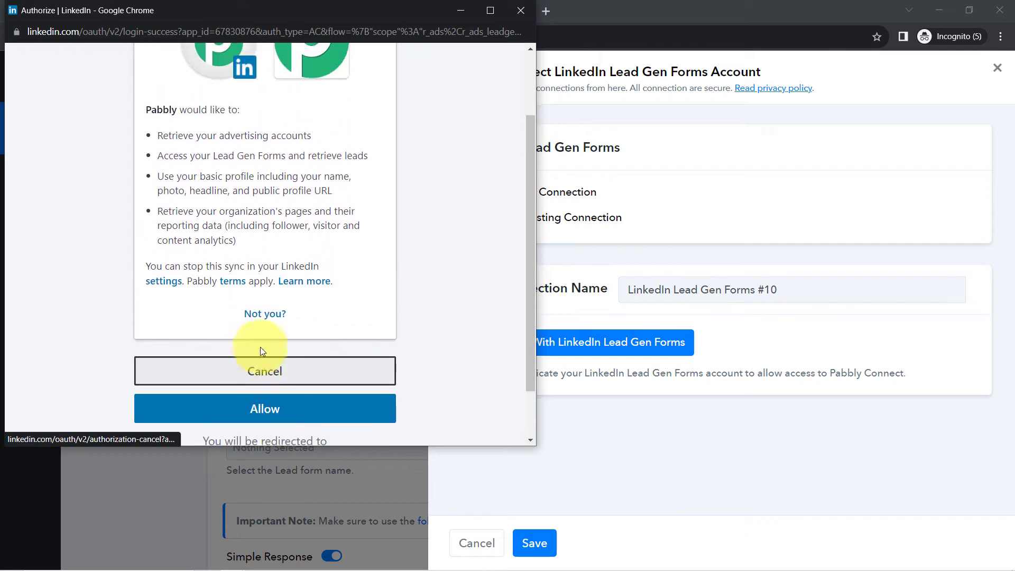
click(258, 414)
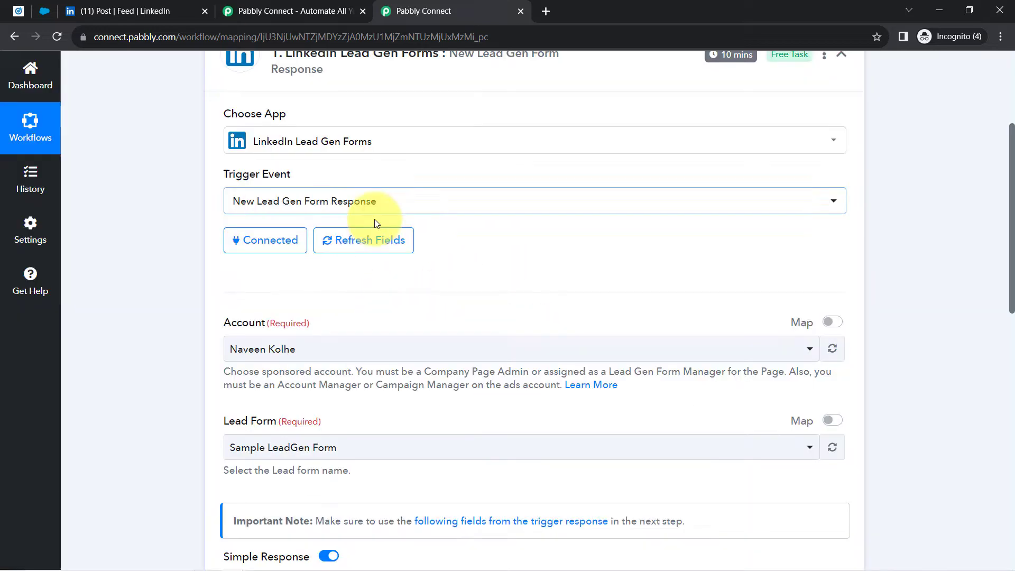
scroll(235, 206, down, 3)
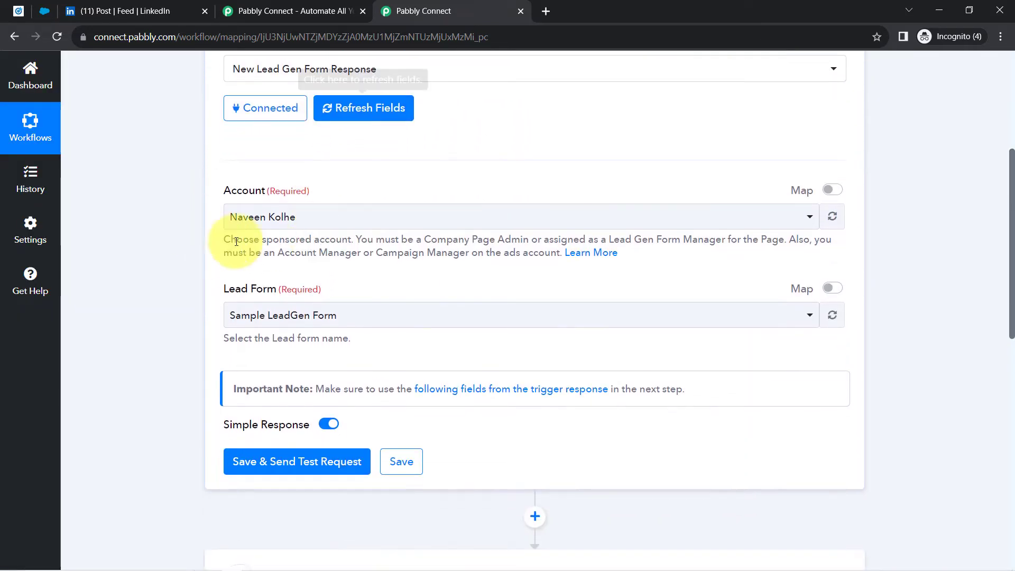
drag(228, 197, 260, 194)
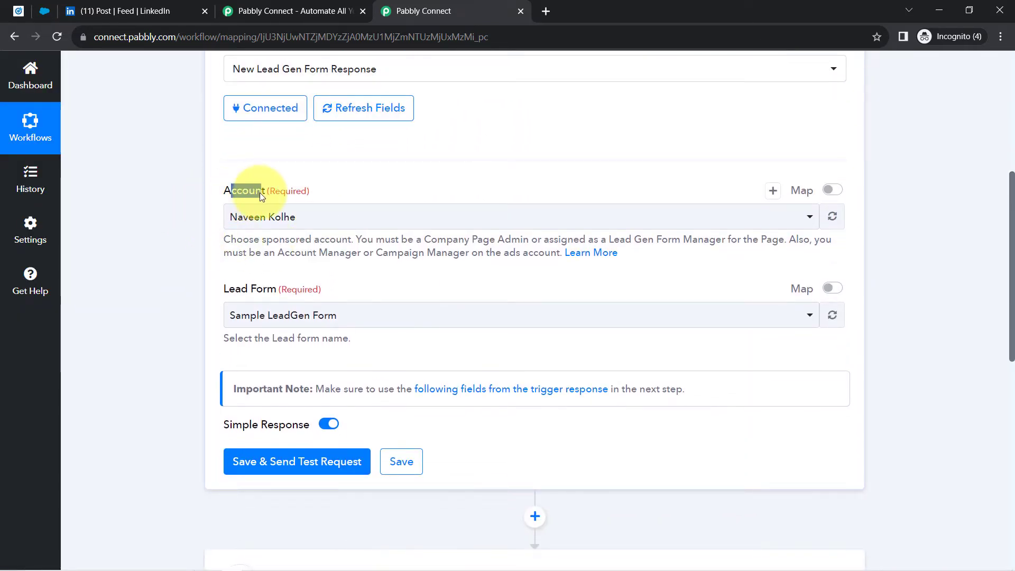
click(44, 12)
click(19, 15)
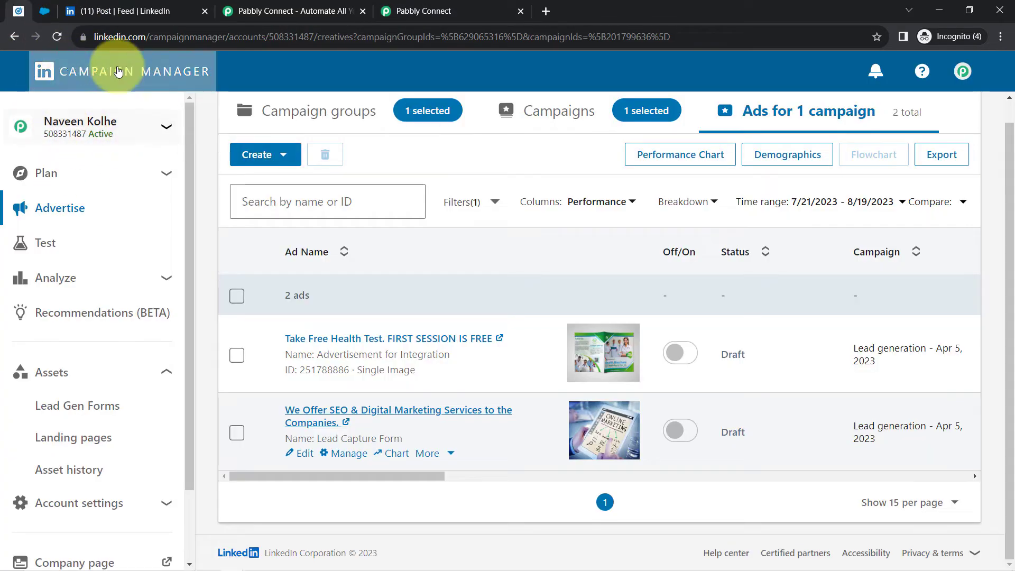
click(403, 11)
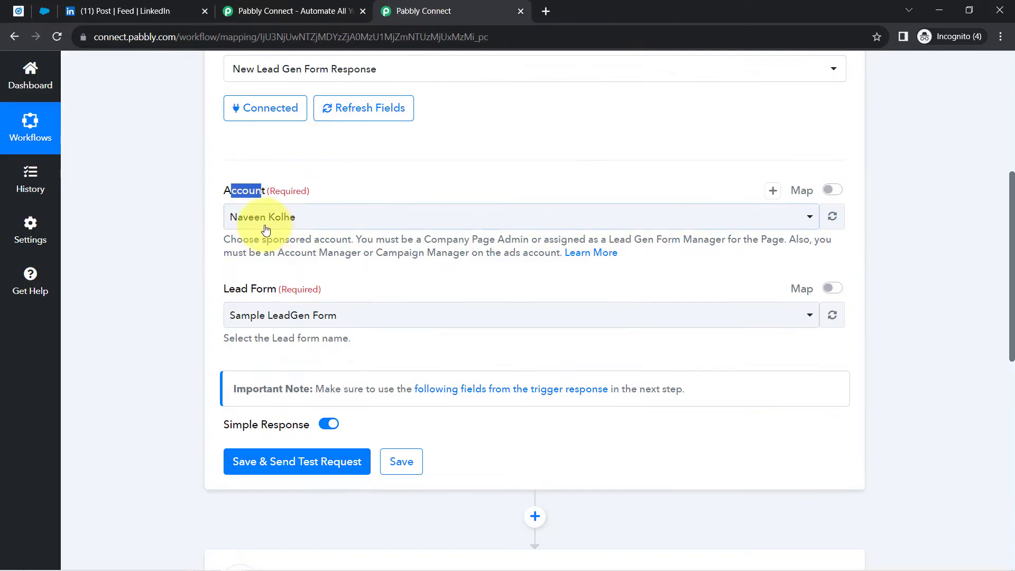
click(258, 221)
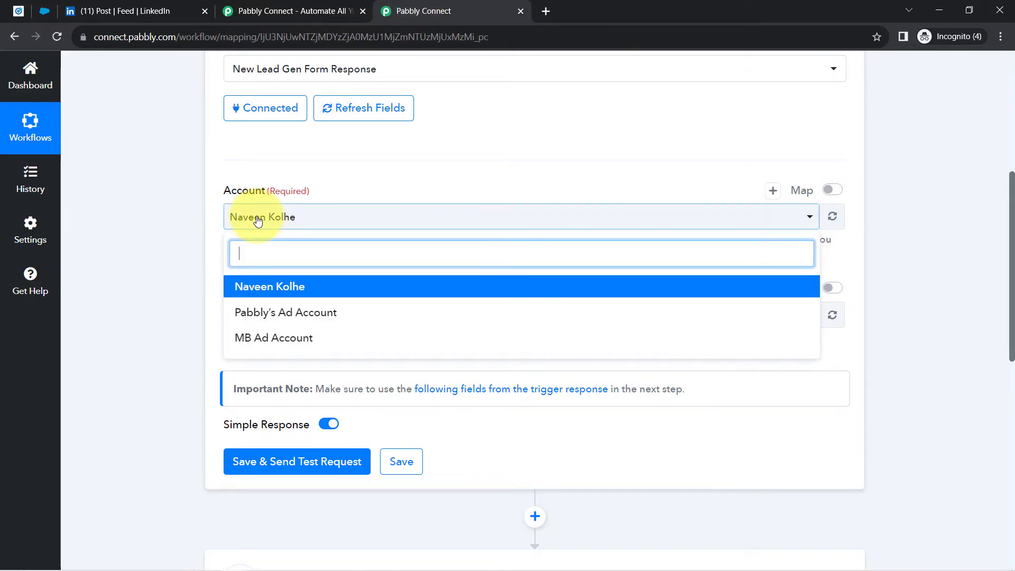
click(129, 281)
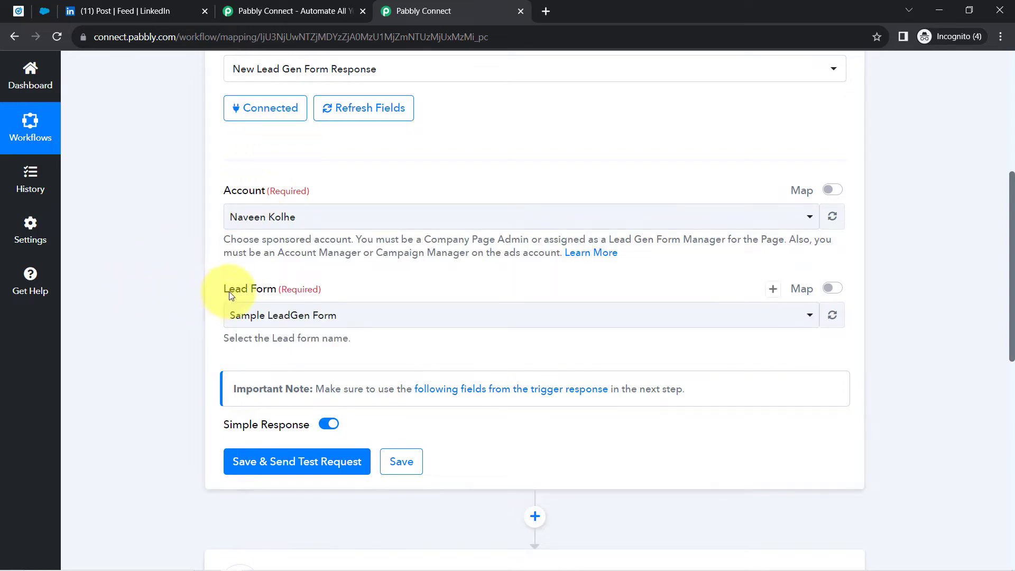
click(16, 10)
scroll(49, 413, down, 2)
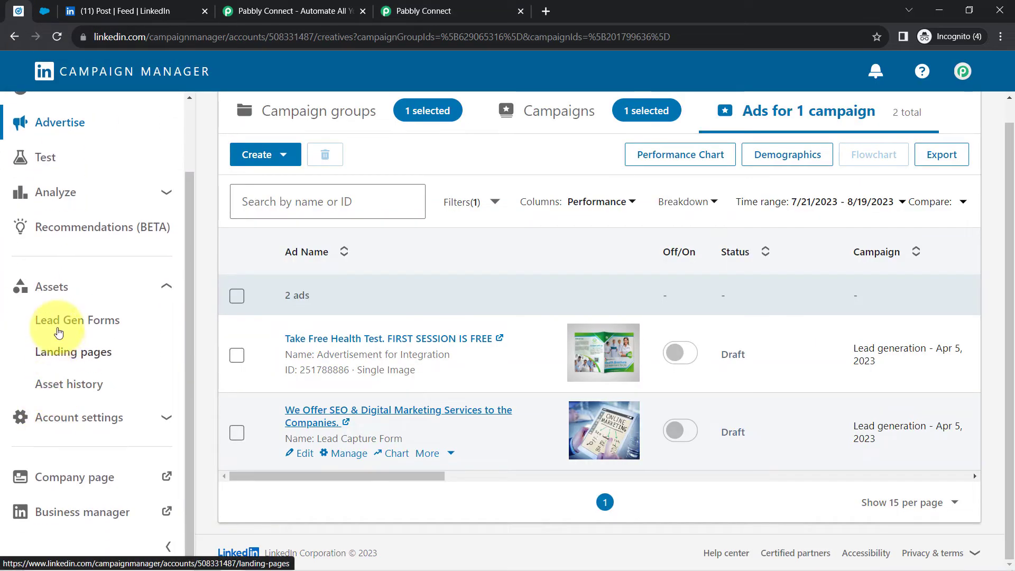
click(58, 332)
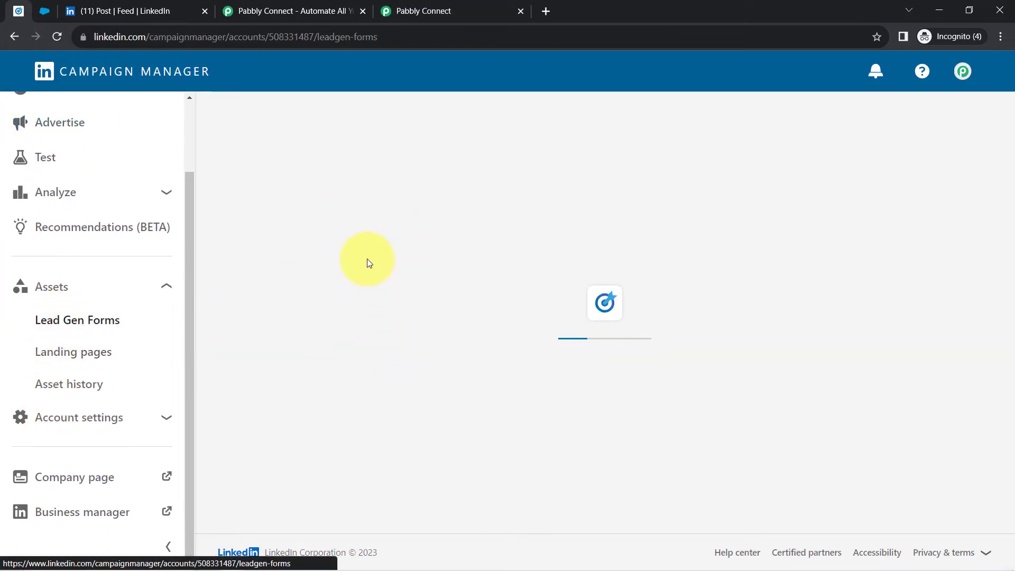
scroll(373, 362, down, 4)
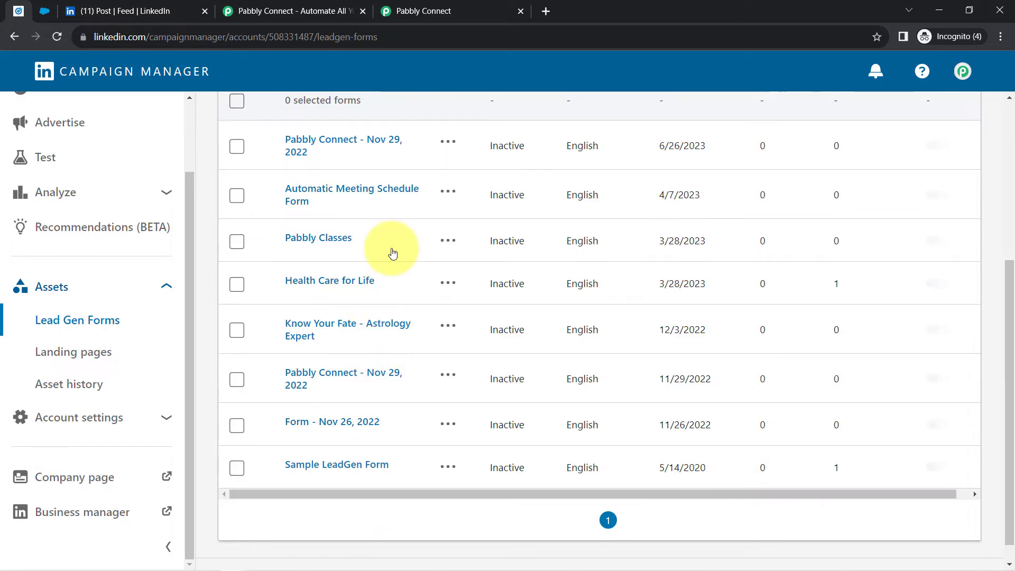
scroll(354, 344, down, 2)
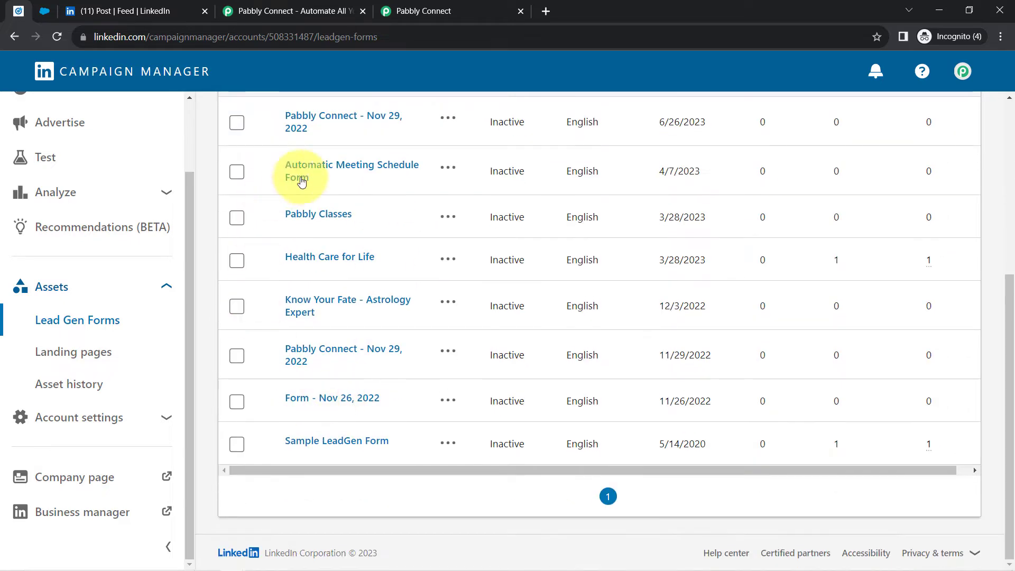
click(414, 11)
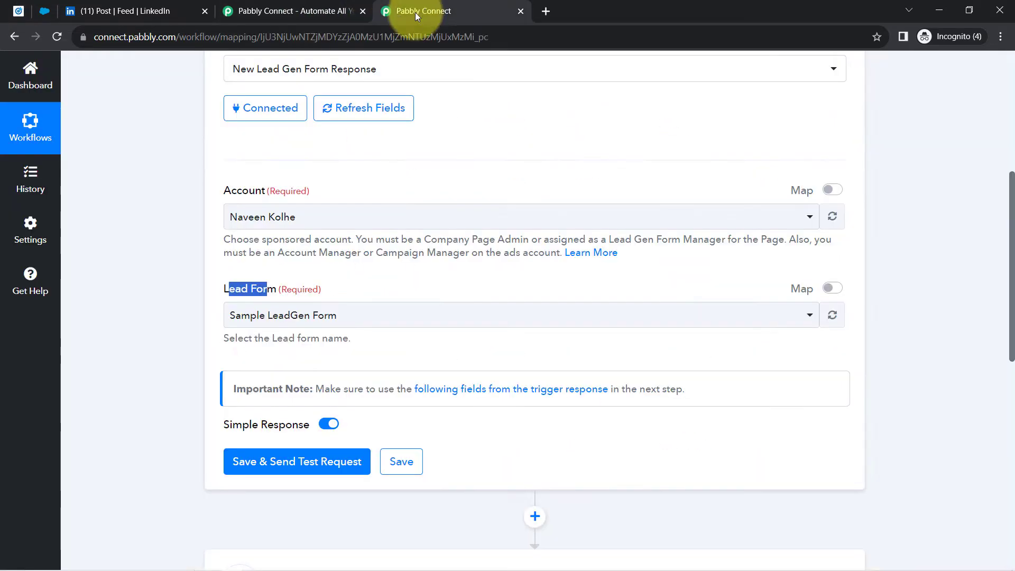
- Reselect Sample LeadGen Form as the trigger's lead form, then go to LinkedIn Campaign Manager
click(249, 322)
click(167, 280)
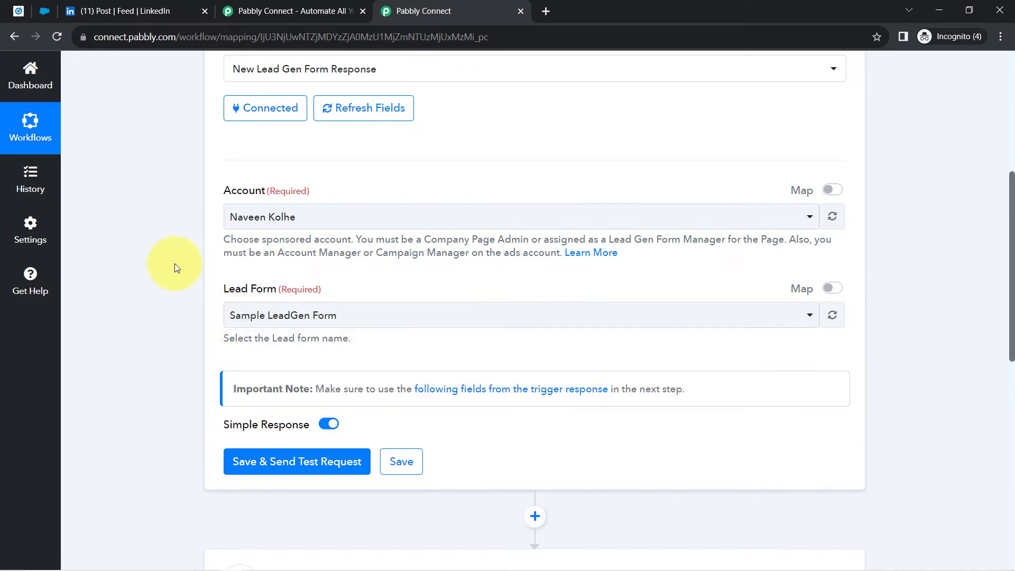
scroll(175, 263, down, 1)
click(274, 249)
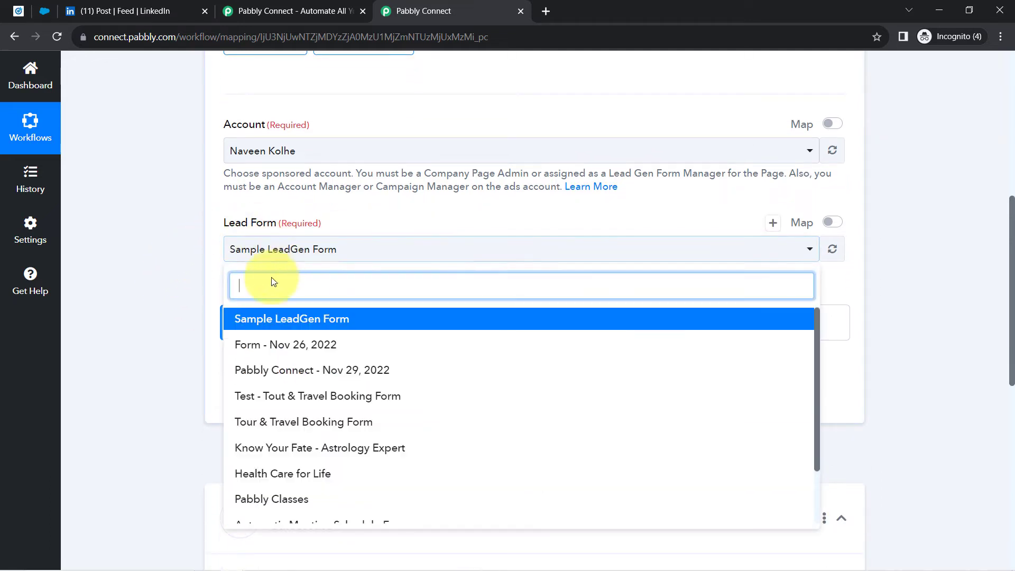
click(264, 320)
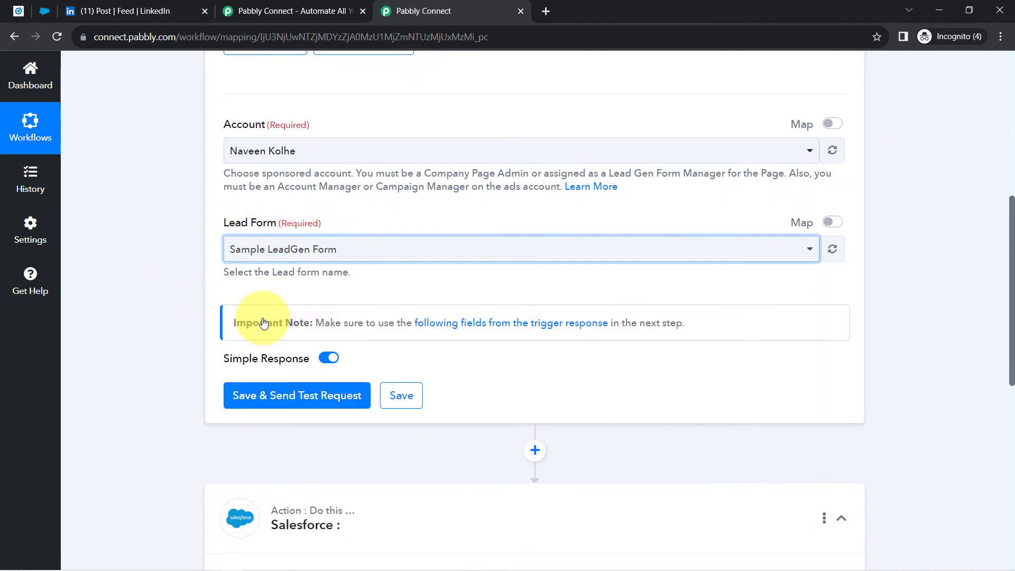
click(19, 11)
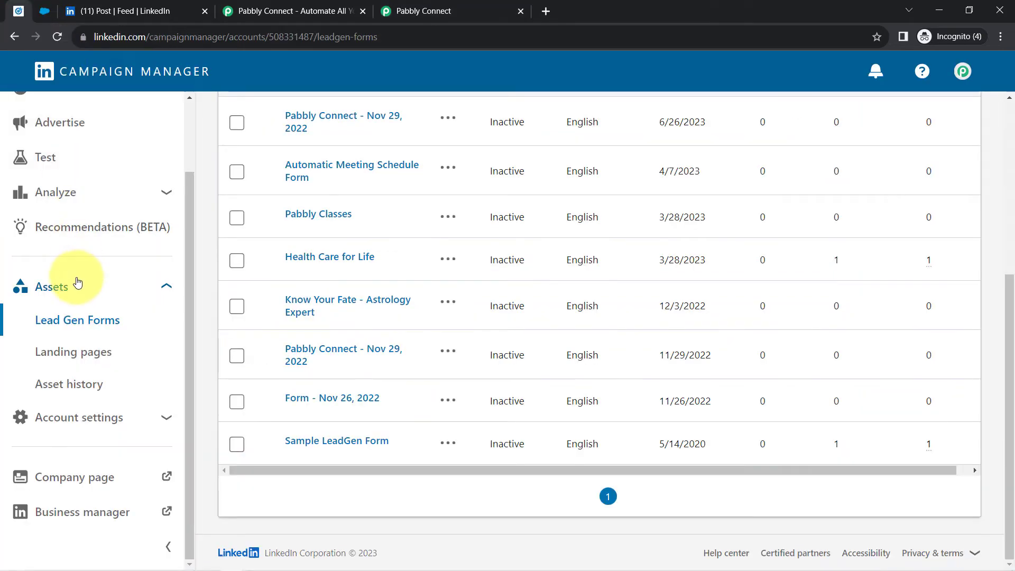
- Open the Lead Capture Form ad for editing from the campaign group's ads
scroll(73, 266, up, 2)
click(55, 210)
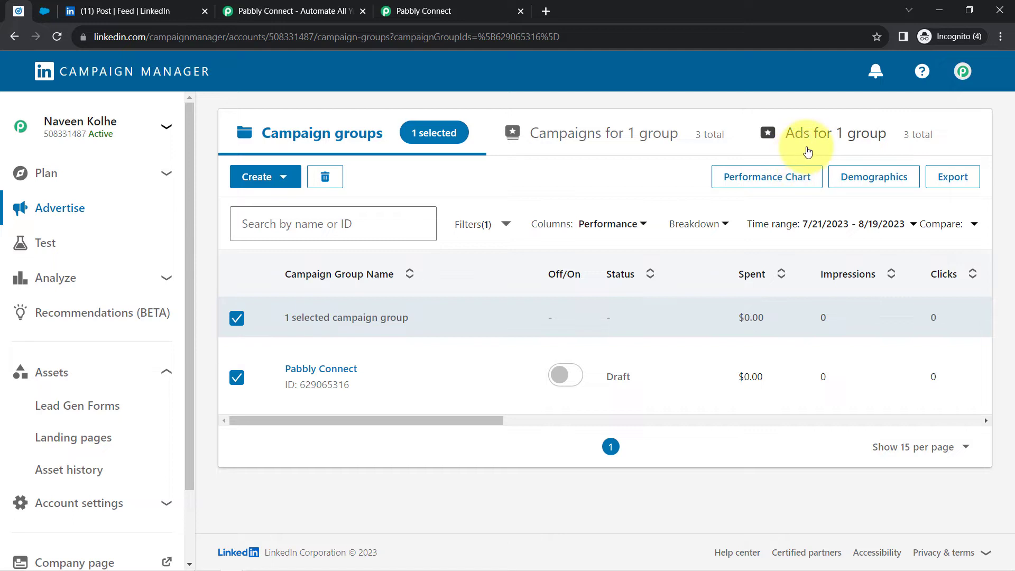
click(808, 153)
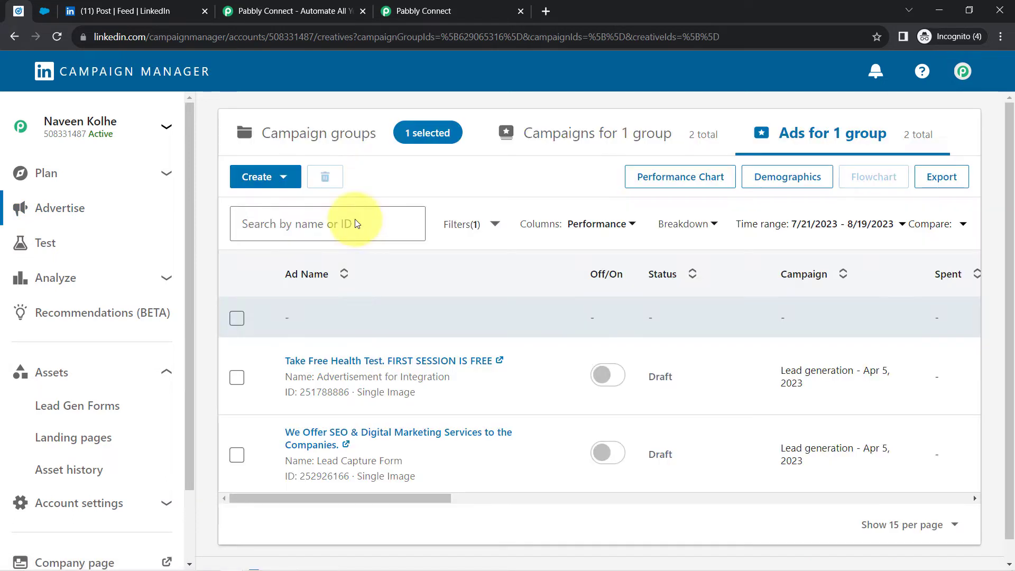
scroll(481, 307, down, 1)
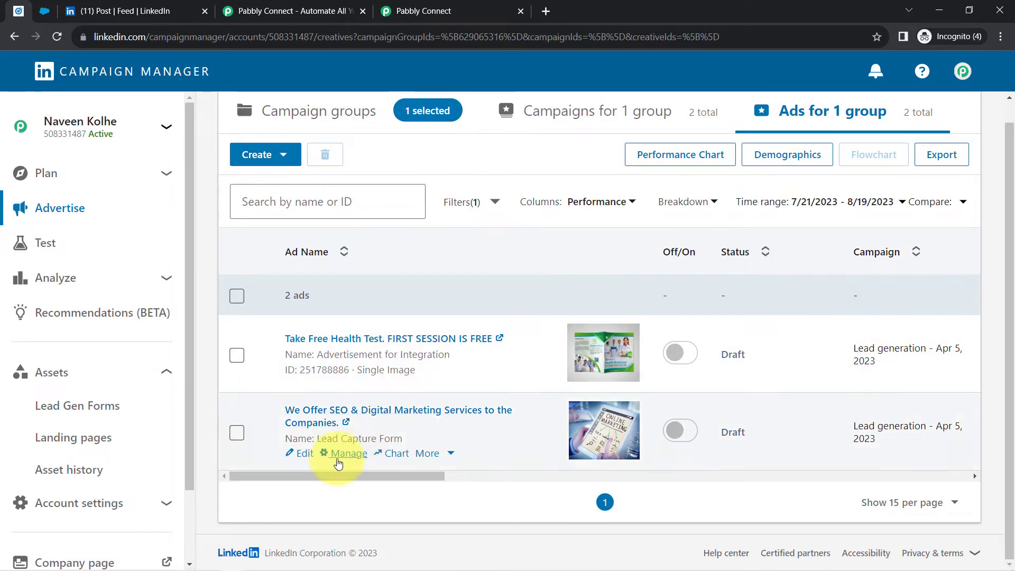
click(309, 458)
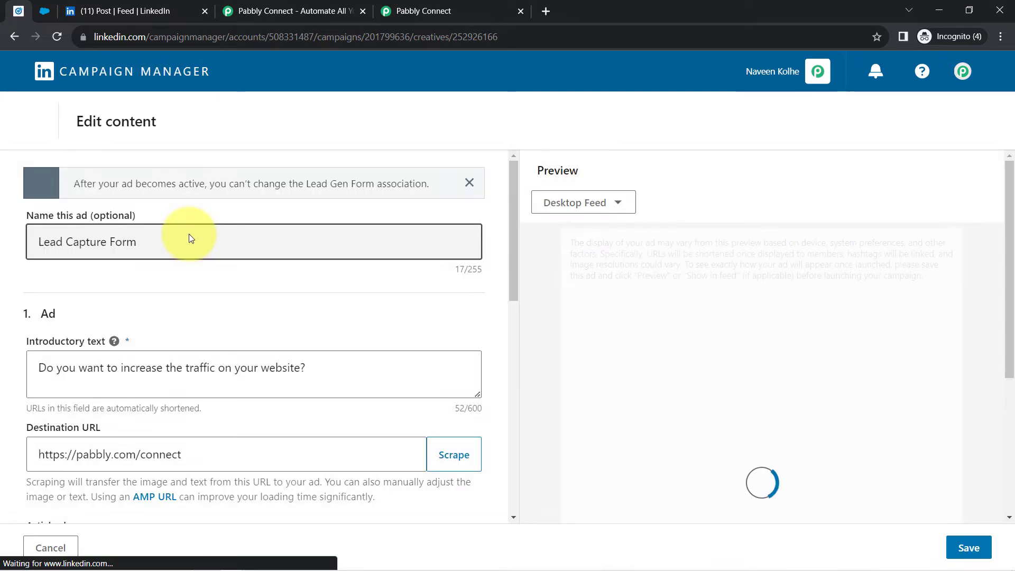
- Confirm in Form details that the ad uses Sample LeadGen Form
scroll(167, 379, down, 10)
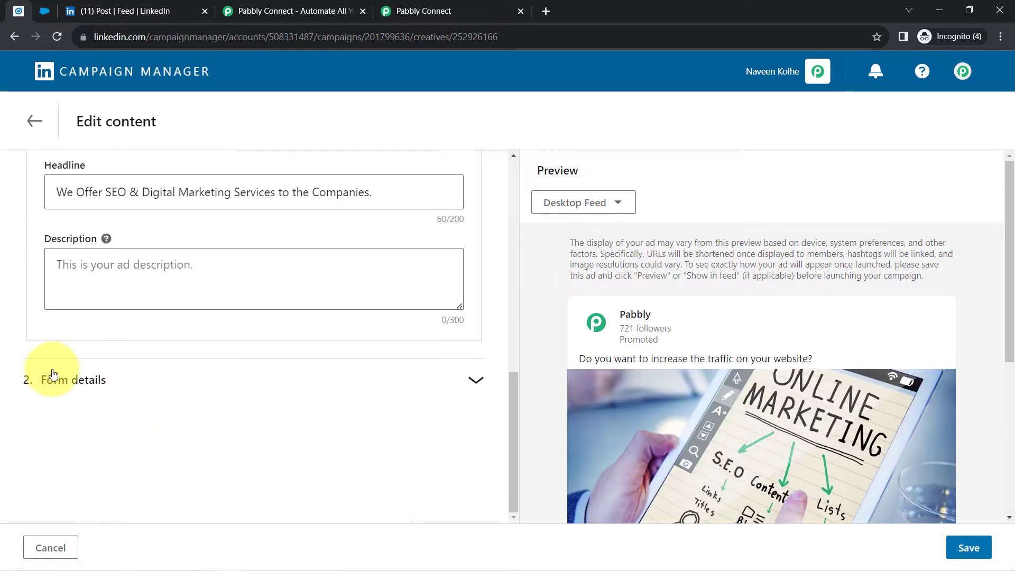
click(59, 392)
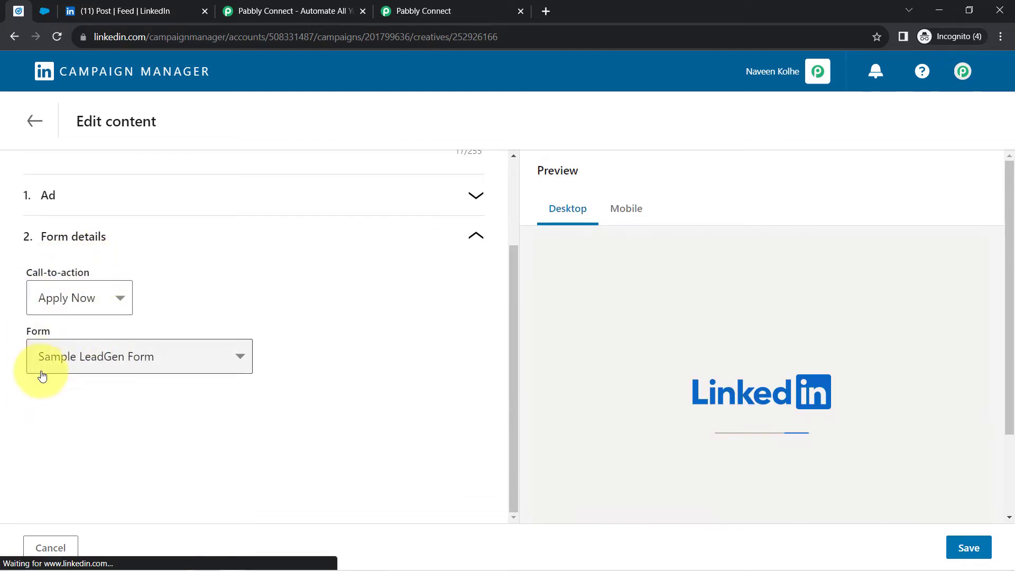
click(67, 364)
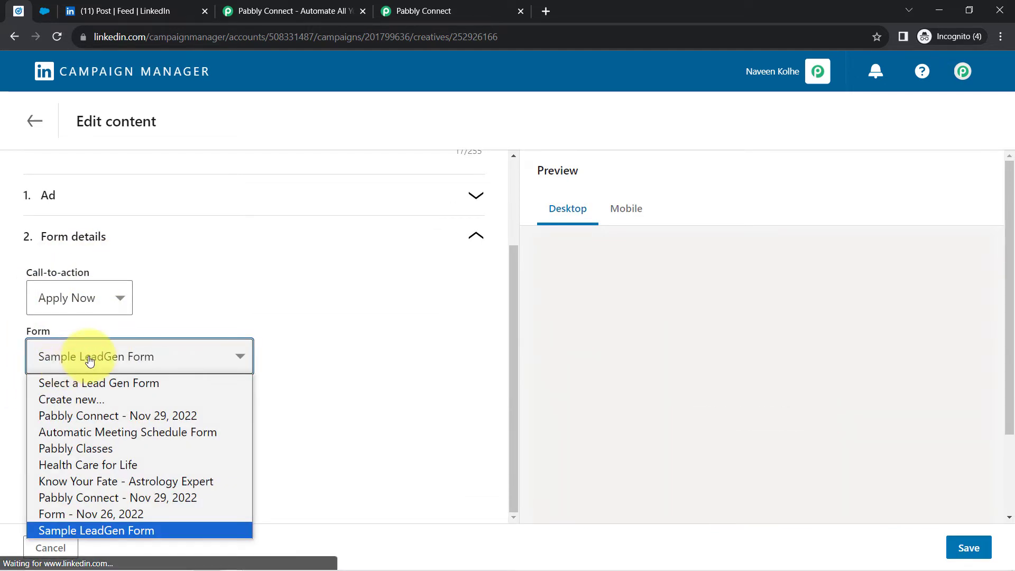
click(414, 321)
- Leave the ad editor without saving and return to the campaigns list
scroll(204, 166, up, 1)
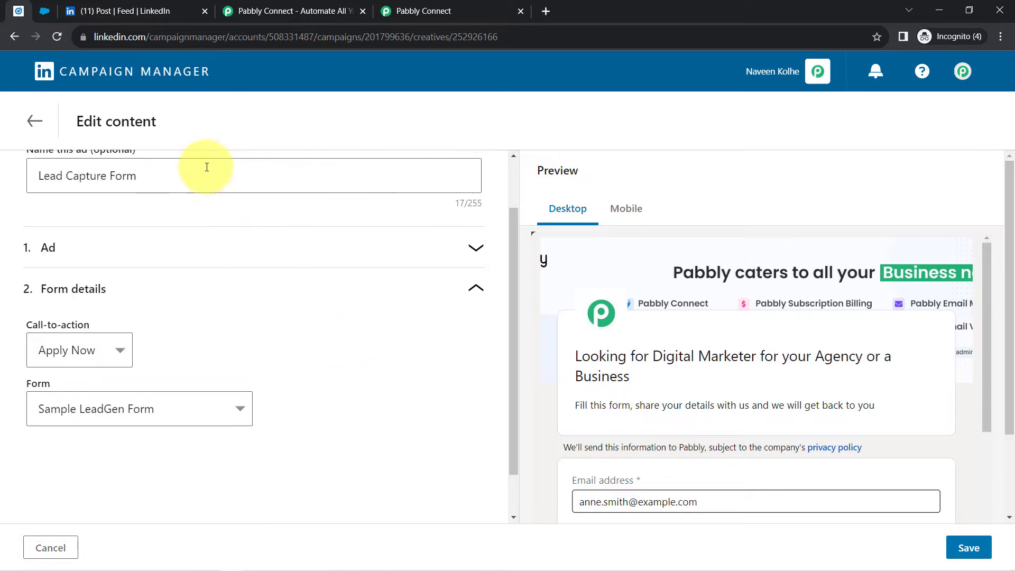
click(30, 124)
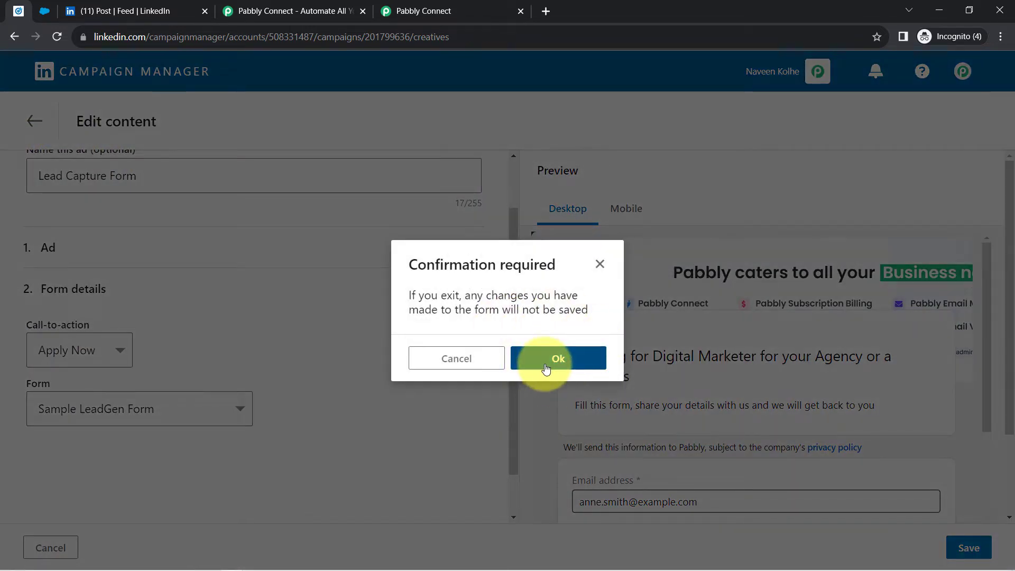
click(546, 369)
scroll(430, 396, down, 4)
scroll(82, 216, up, 4)
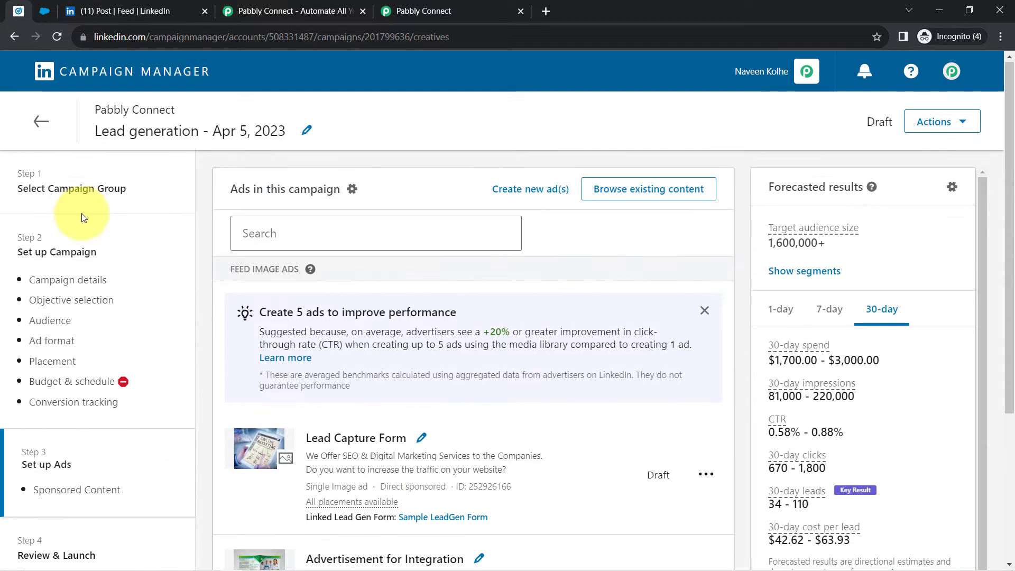
click(33, 121)
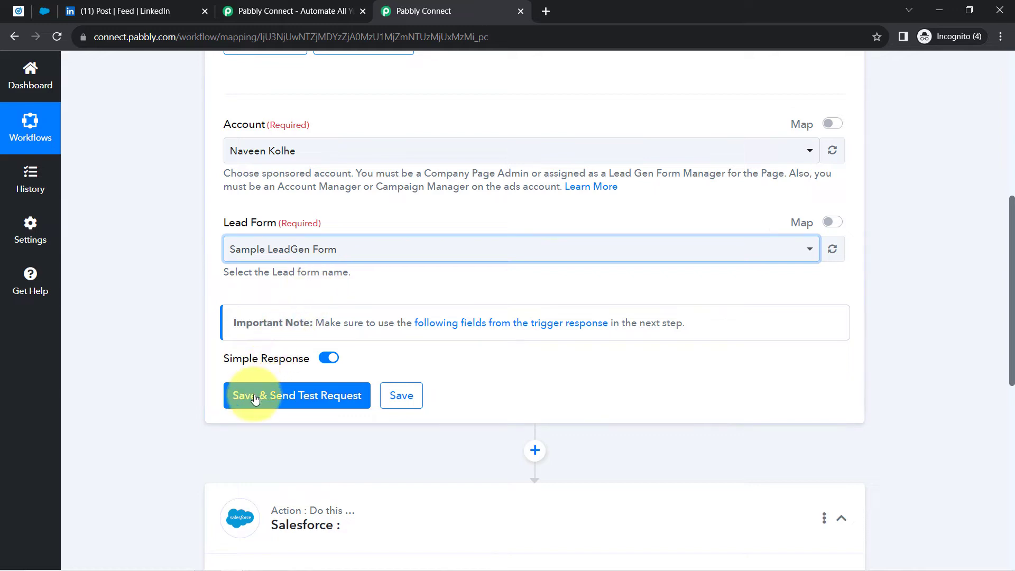
- Save and test the LinkedIn trigger, see a Response of 0, and return to the lead form
click(253, 398)
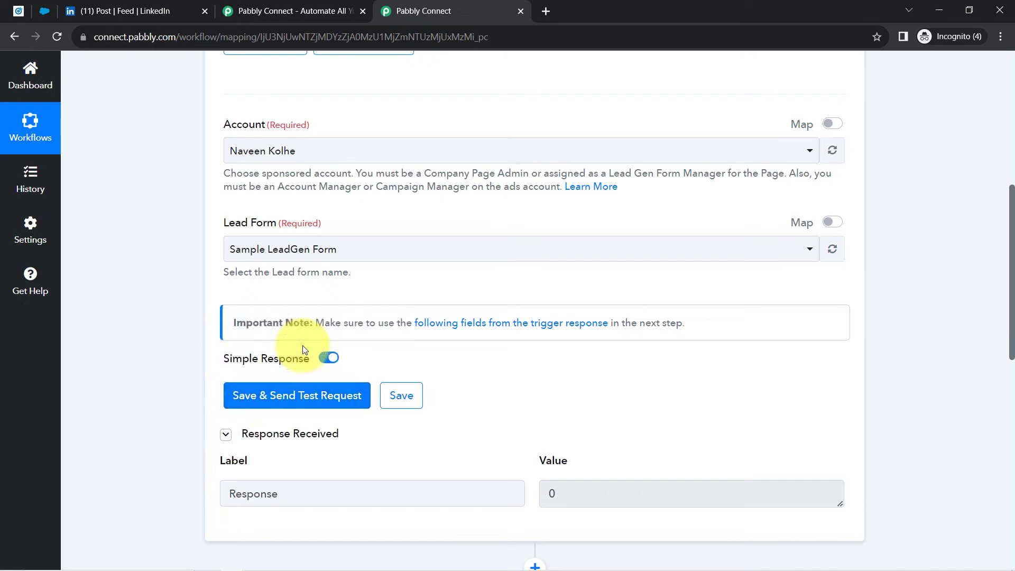
scroll(216, 318, down, 5)
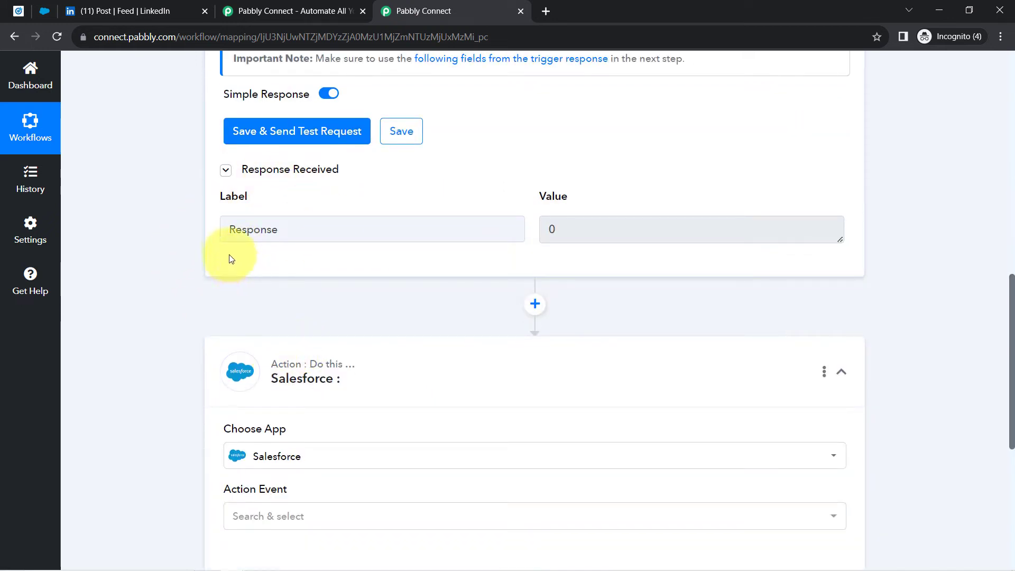
scroll(268, 245, up, 3)
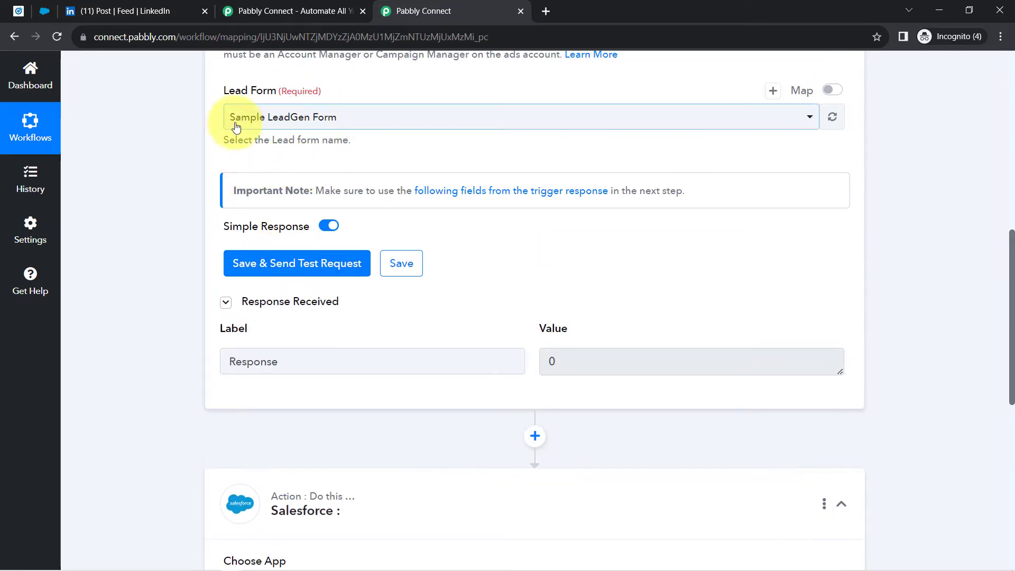
click(142, 12)
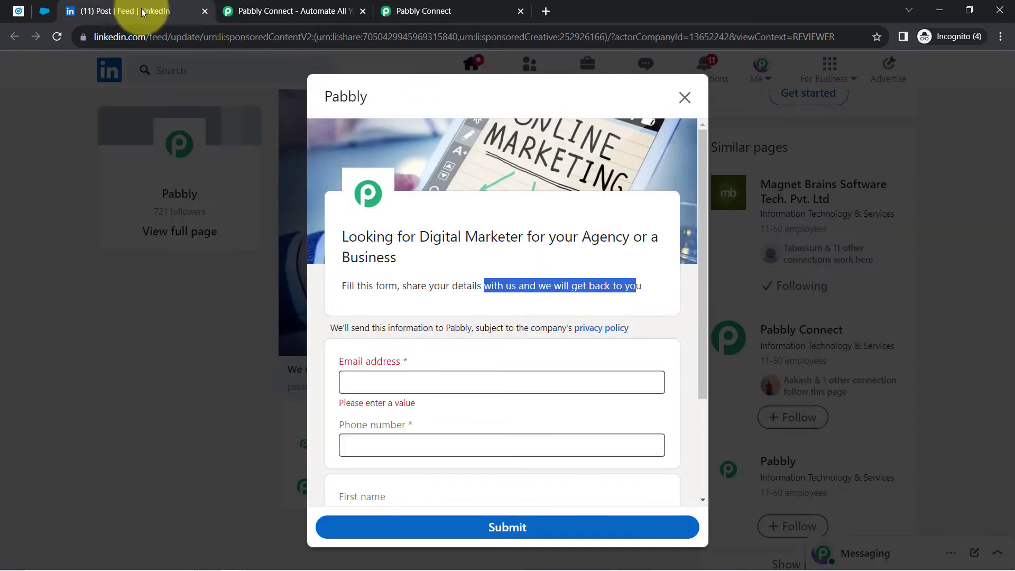
scroll(396, 258, down, 3)
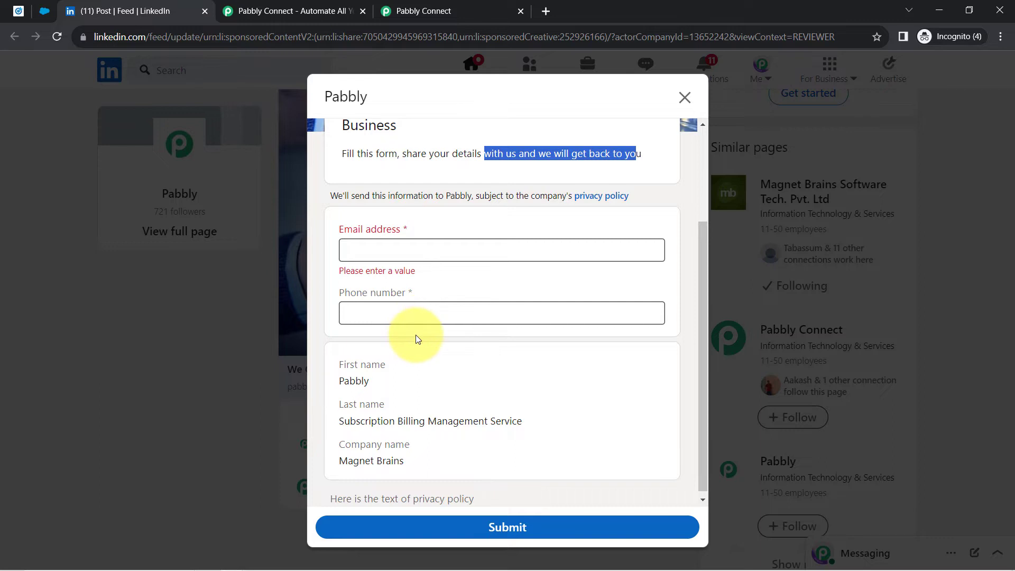
click(381, 255)
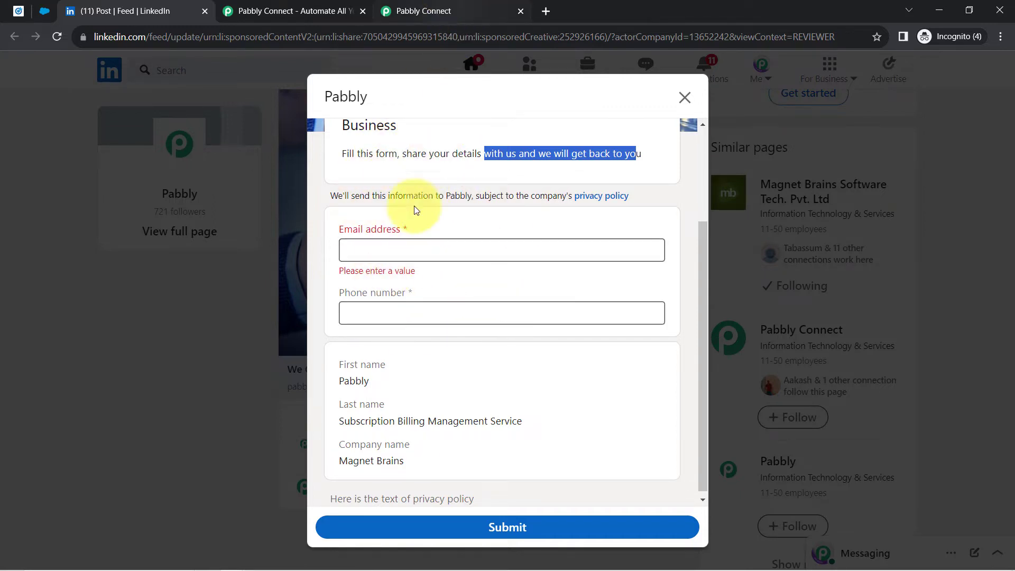
click(442, 10)
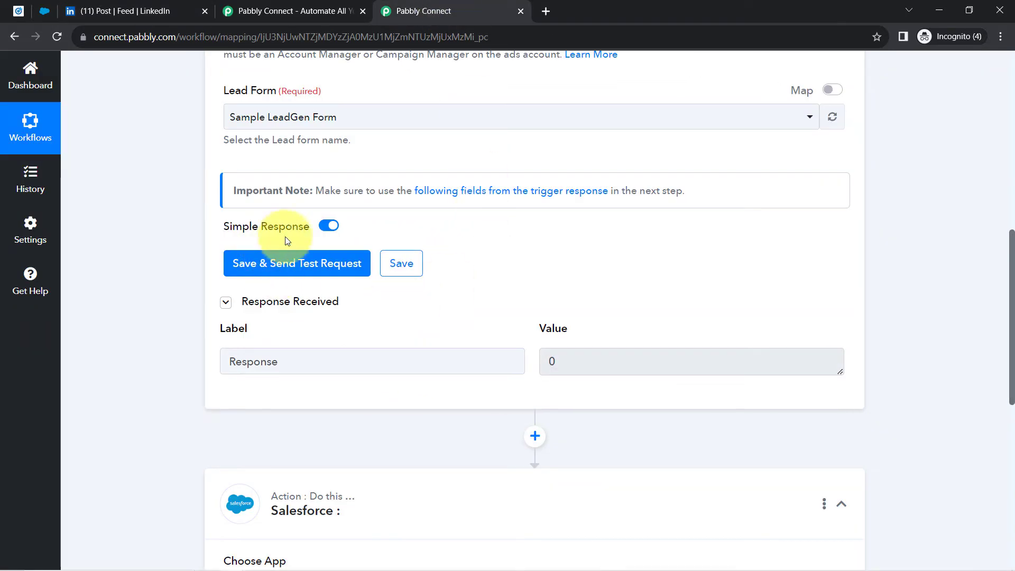
click(177, 10)
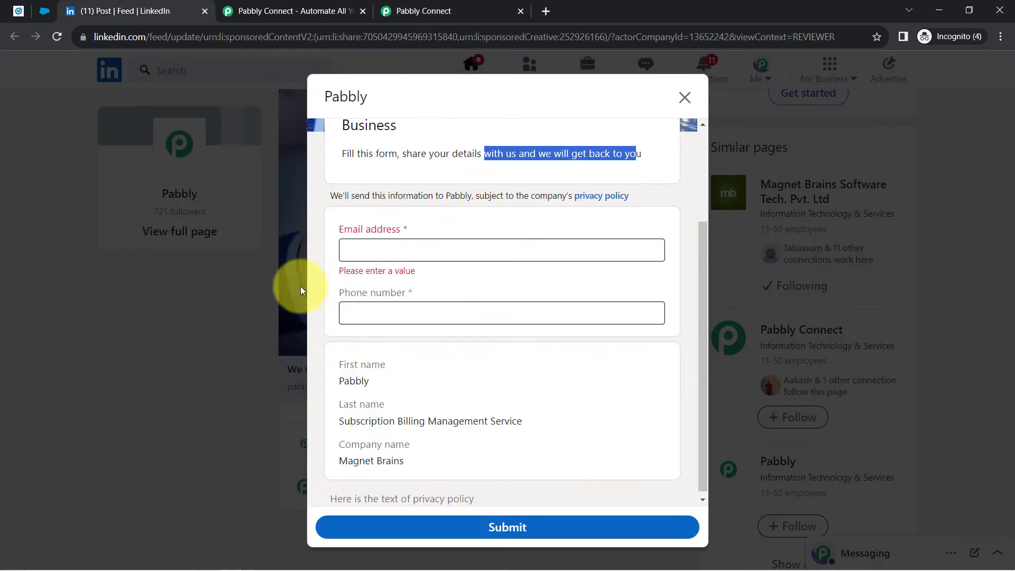
- Enter a test email address and phone number in the LinkedIn lead form
click(352, 253)
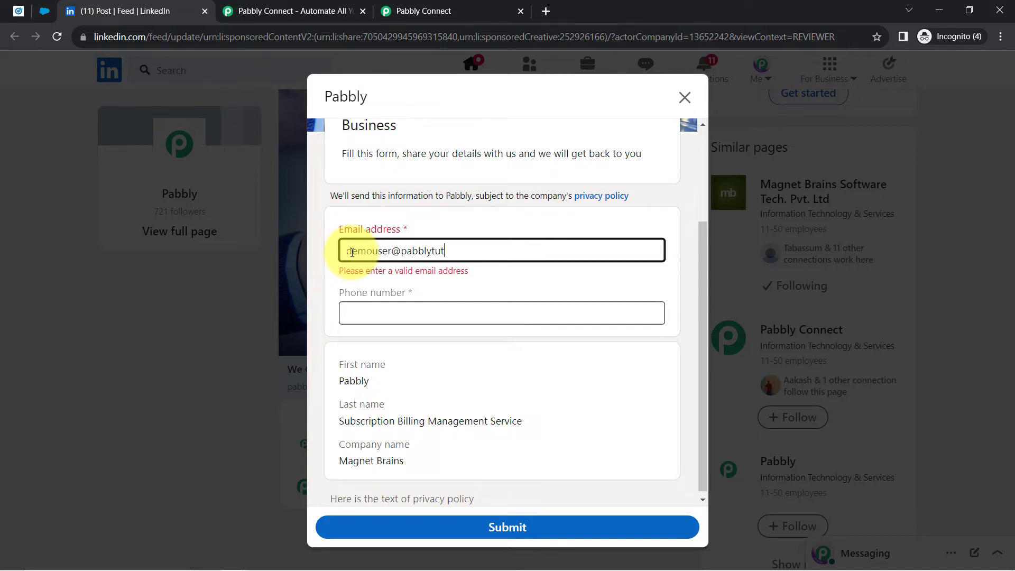
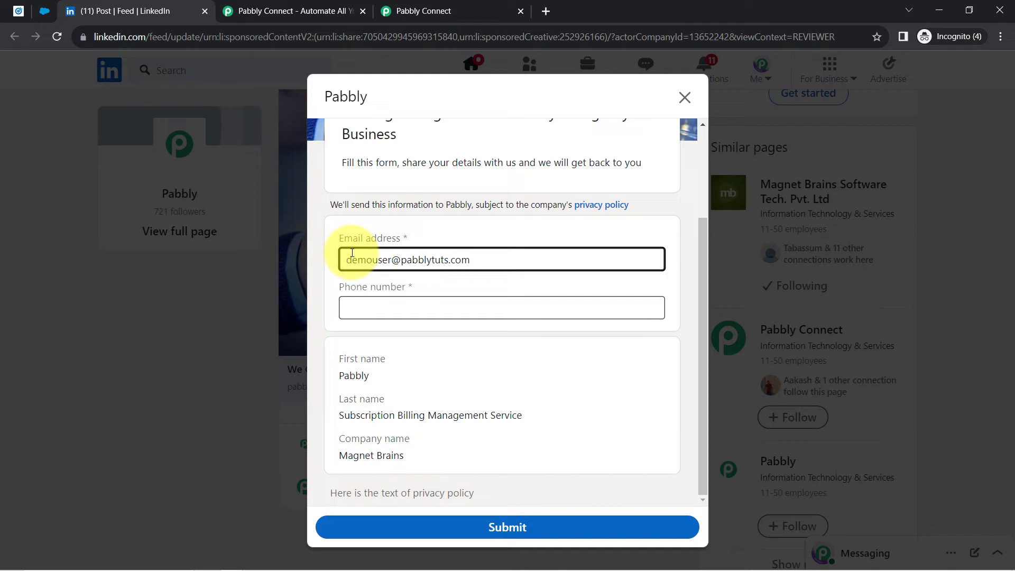
click(367, 305)
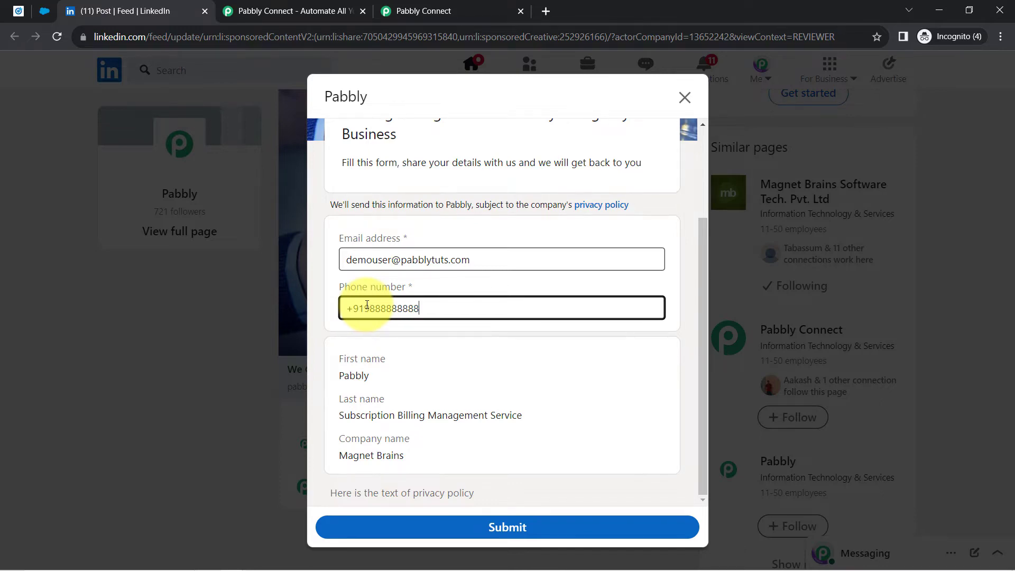
click(366, 357)
- Highlight the prefilled last name and company, then clear the email and close the form unsubmitted
drag(344, 415, 473, 415)
drag(359, 458, 393, 455)
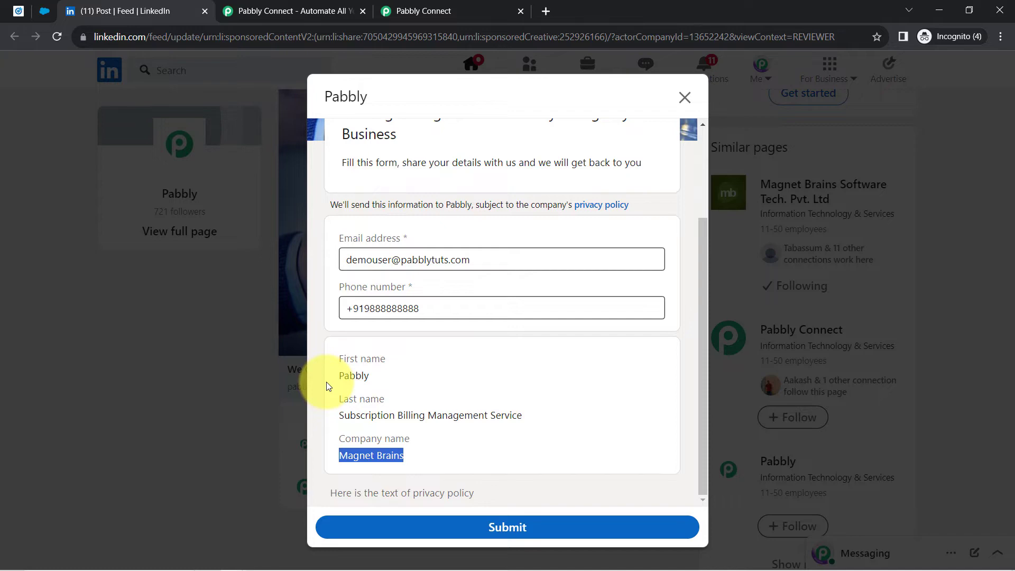
triple_click(383, 261)
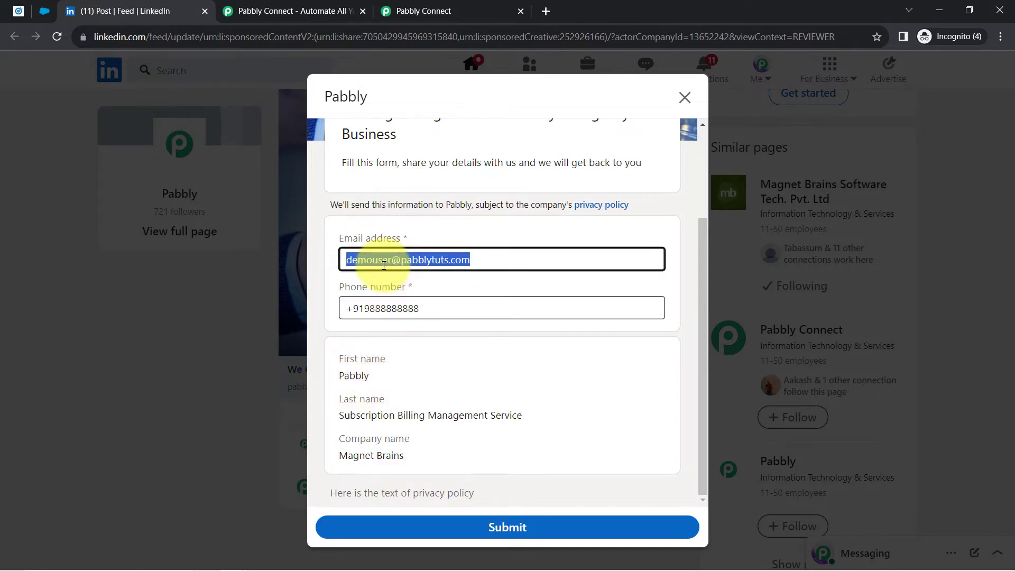
key(BackSpace)
click(685, 97)
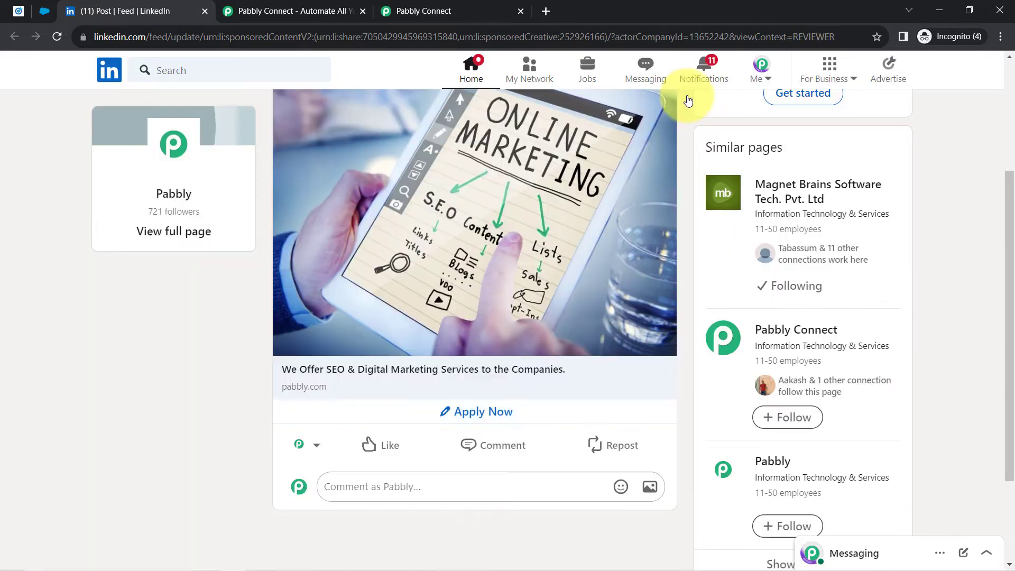
- Check the profile's first and last name in the intro editor, then list the Lead generation campaign's ads
scroll(190, 208, up, 3)
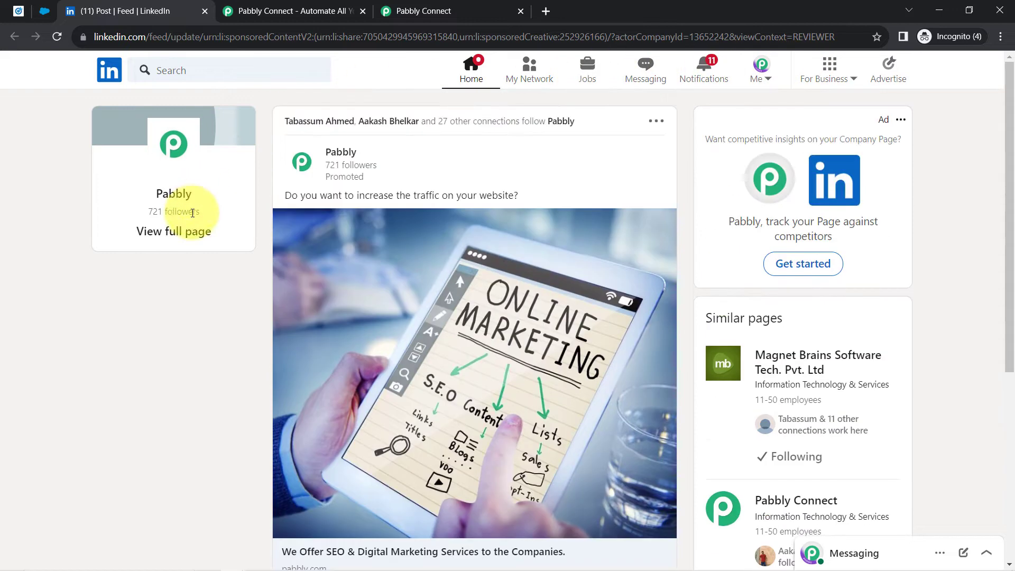
click(767, 77)
click(694, 201)
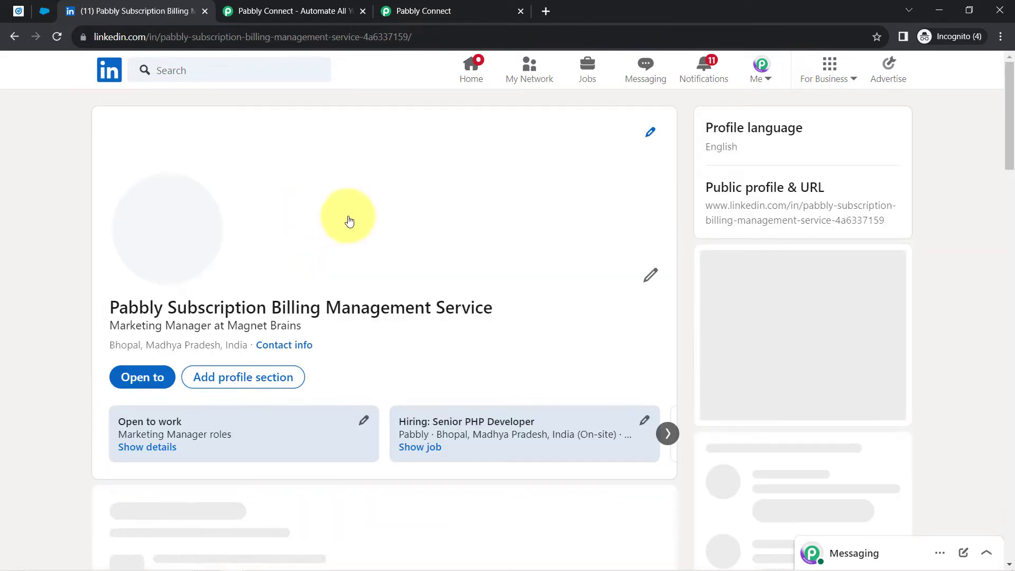
click(651, 275)
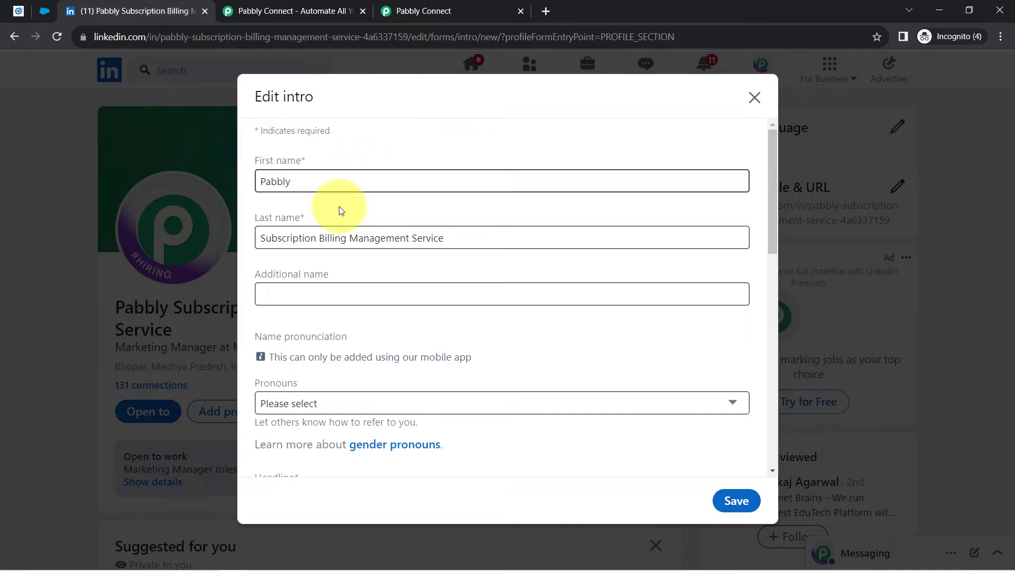
drag(266, 182, 283, 183)
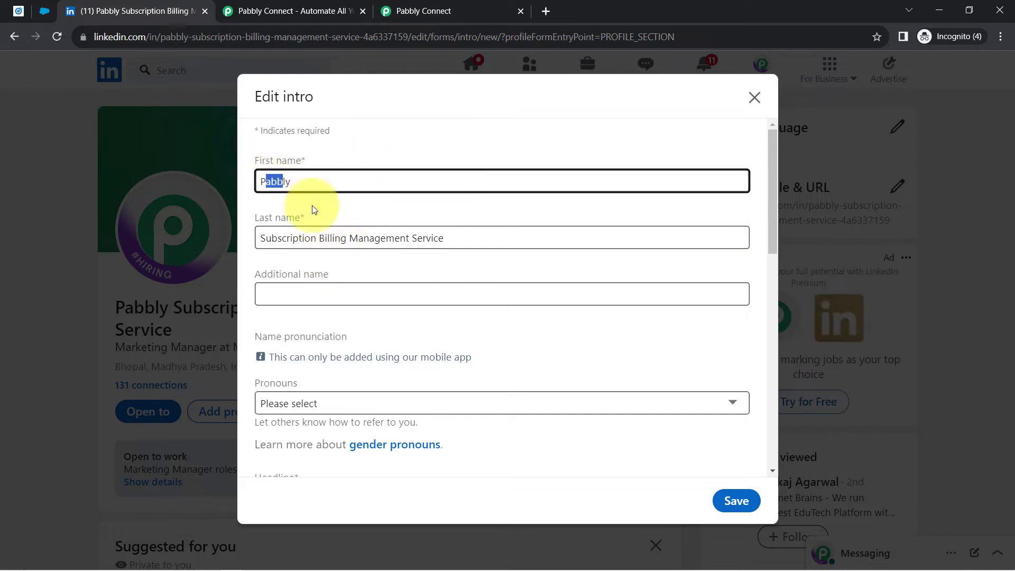
double_click(339, 239)
click(290, 189)
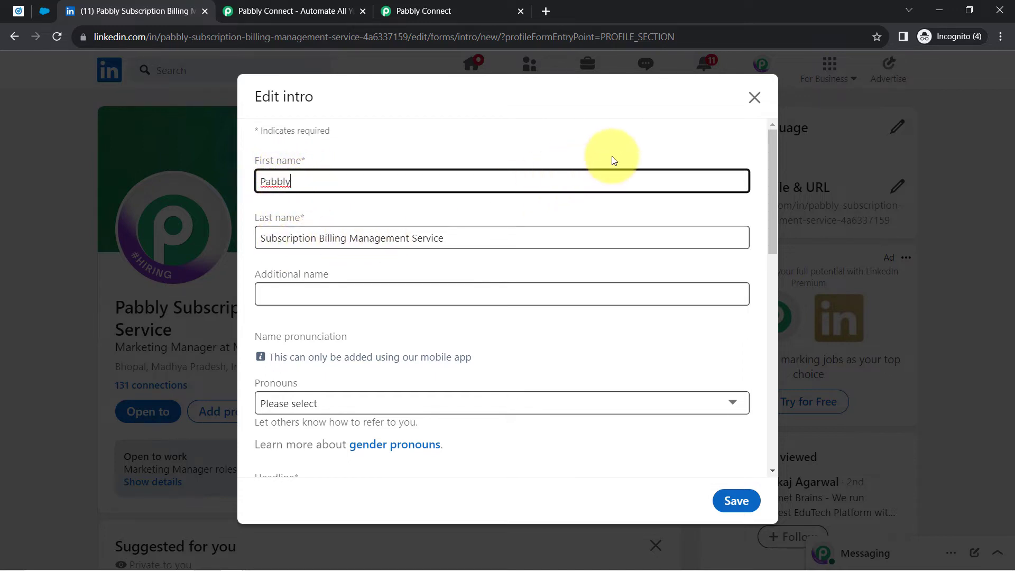
click(753, 98)
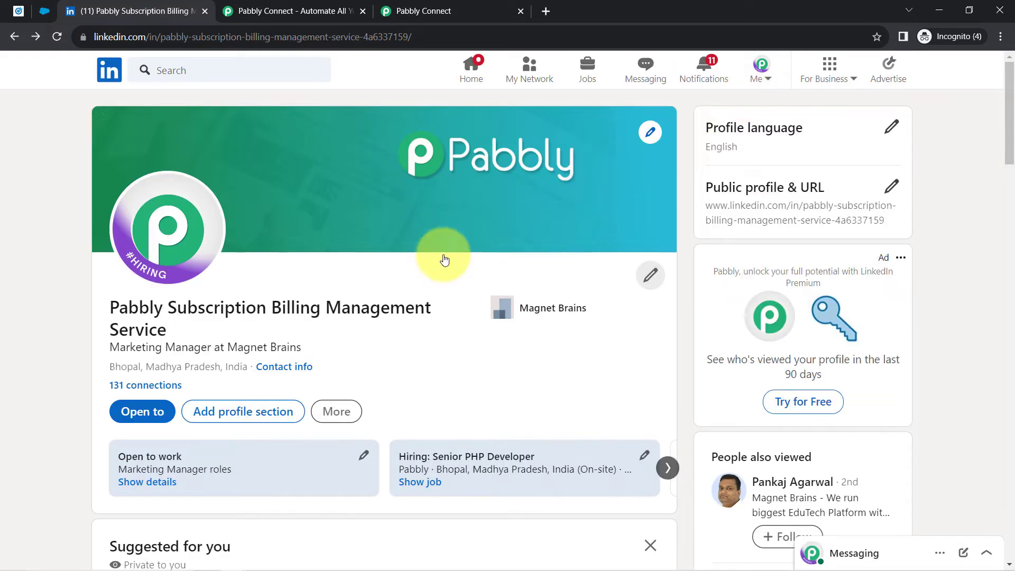
click(16, 10)
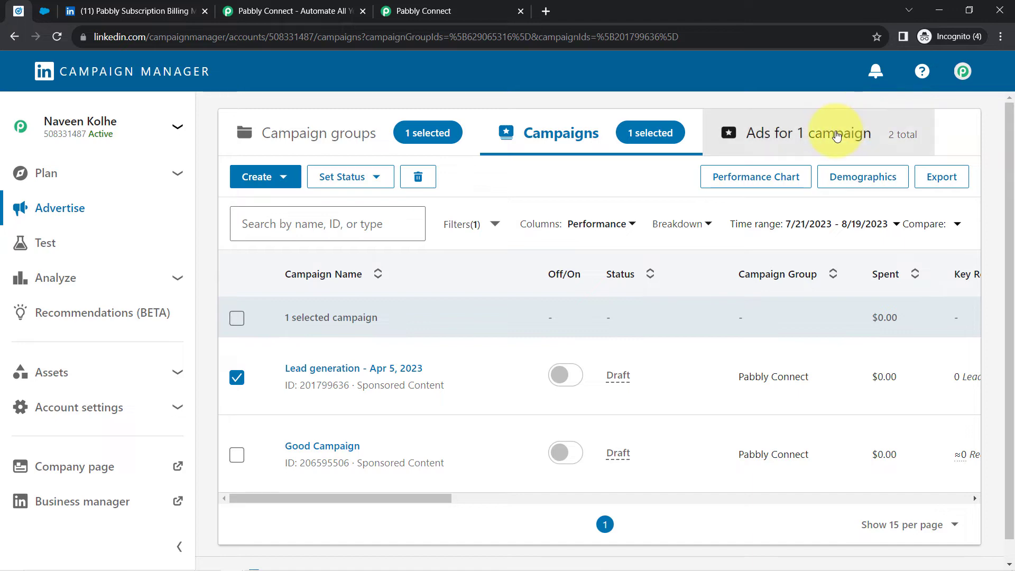
click(858, 122)
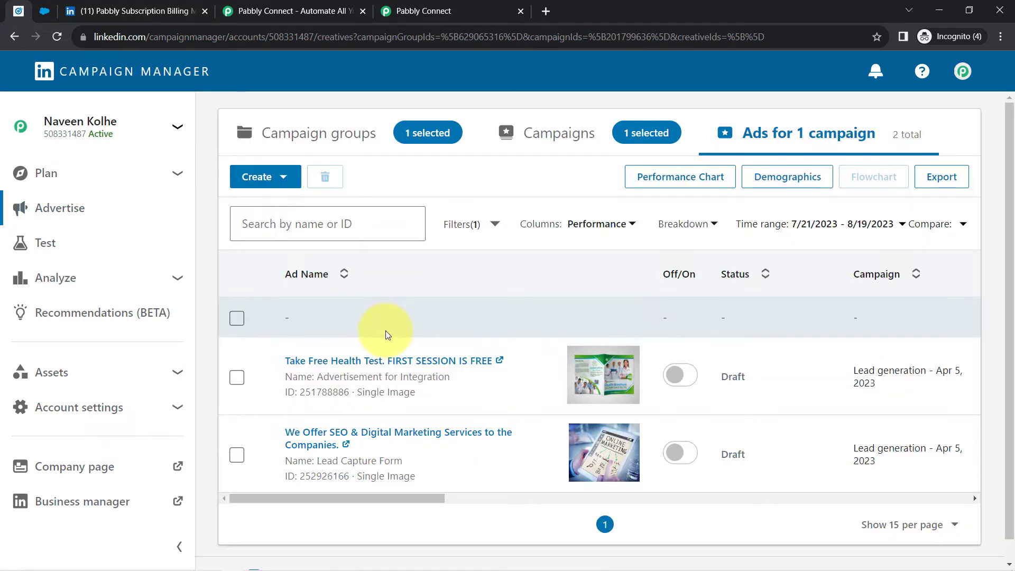
- Open the lead-gen form on the live SEO services sponsored post
scroll(386, 385, down, 1)
click(309, 414)
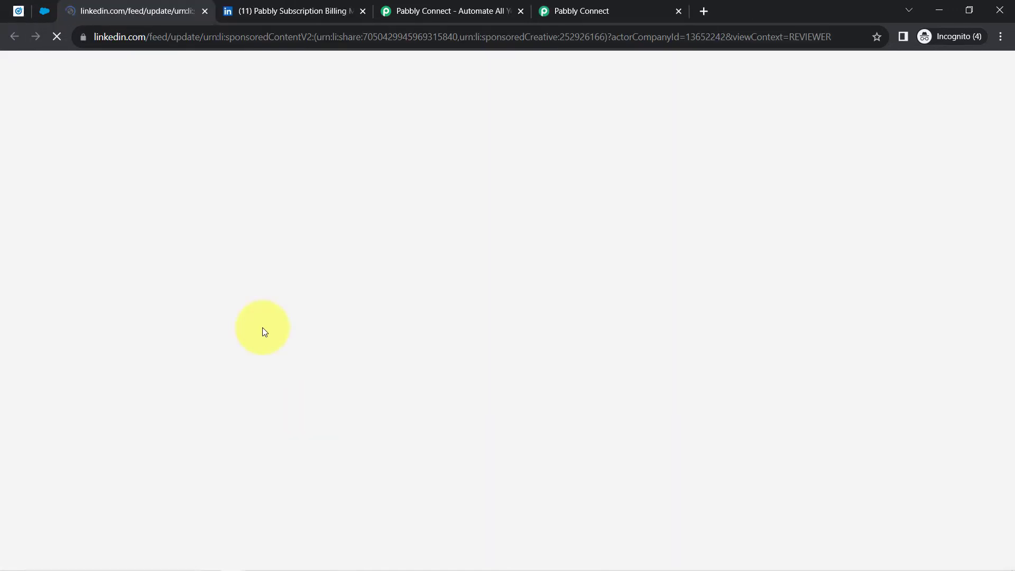
click(359, 11)
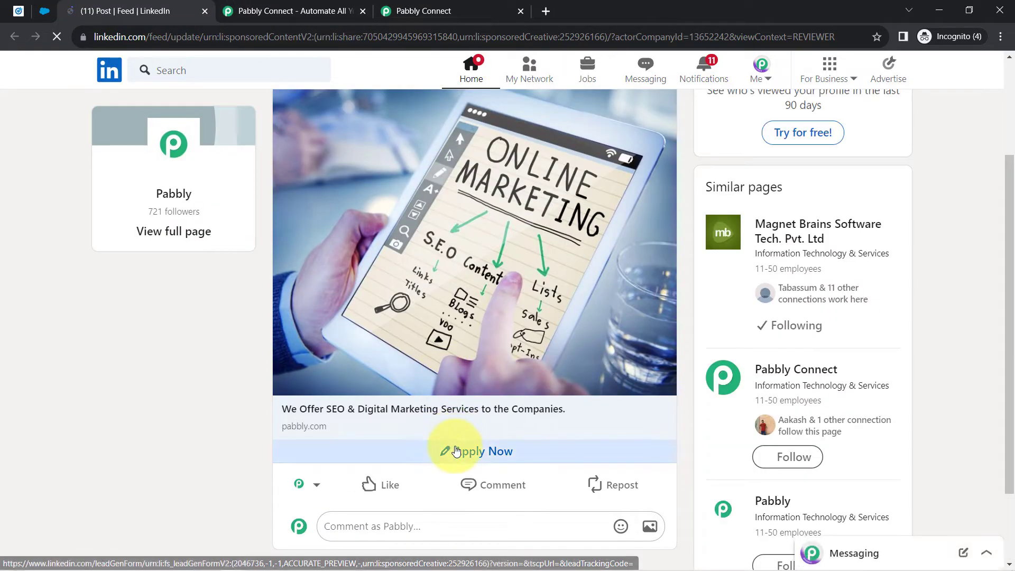
click(455, 450)
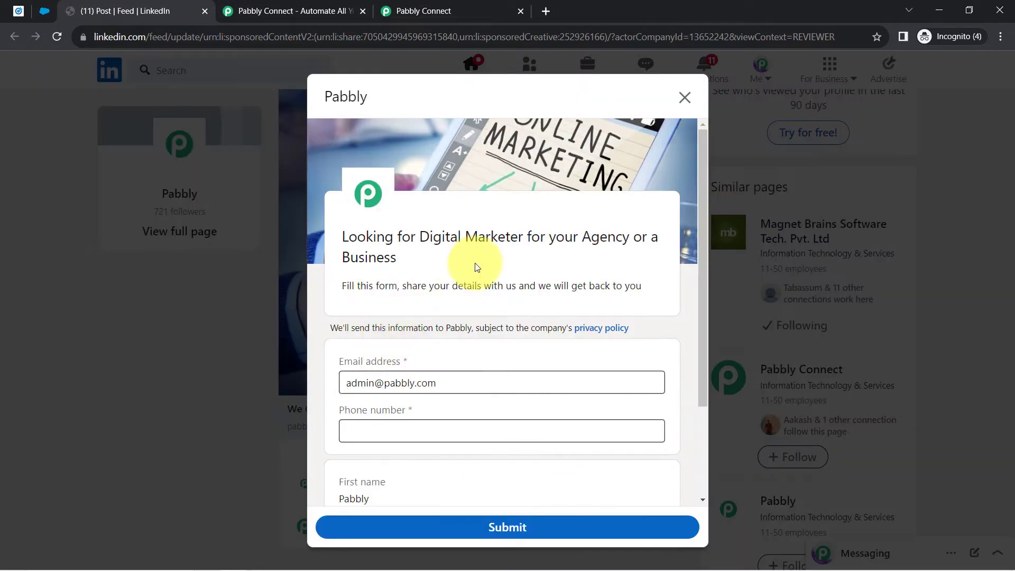
- Replace the email with a test address, add a phone number, and submit the form
triple_click(415, 383)
scroll(437, 324, down, 2)
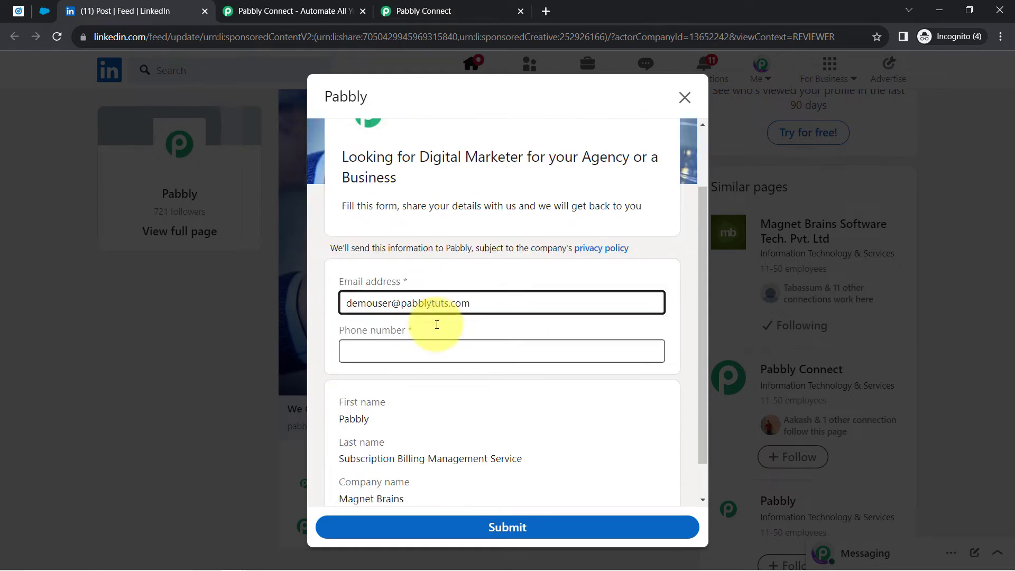
scroll(437, 325, down, 1)
click(378, 301)
text(+91)
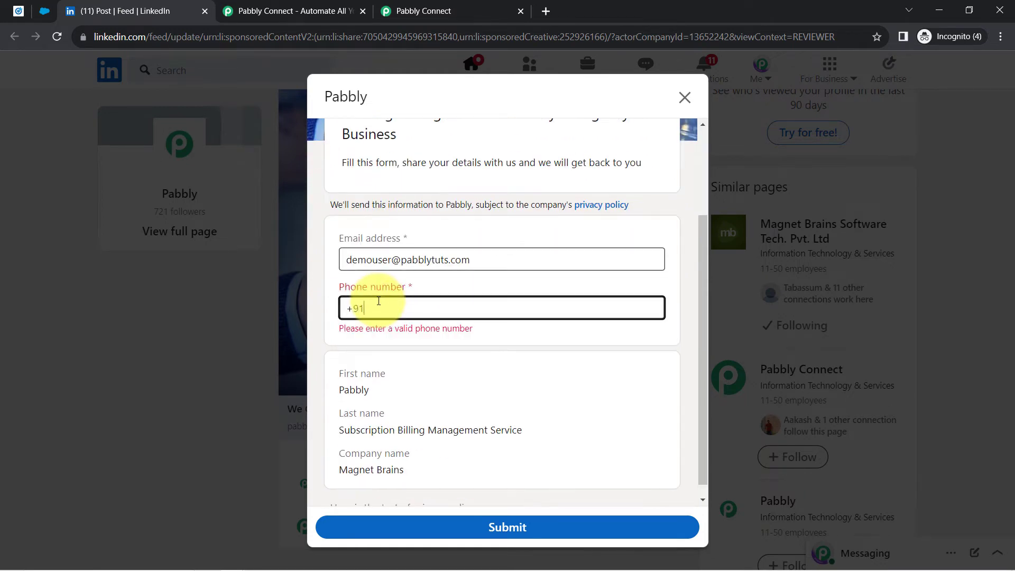
text(9888888888)
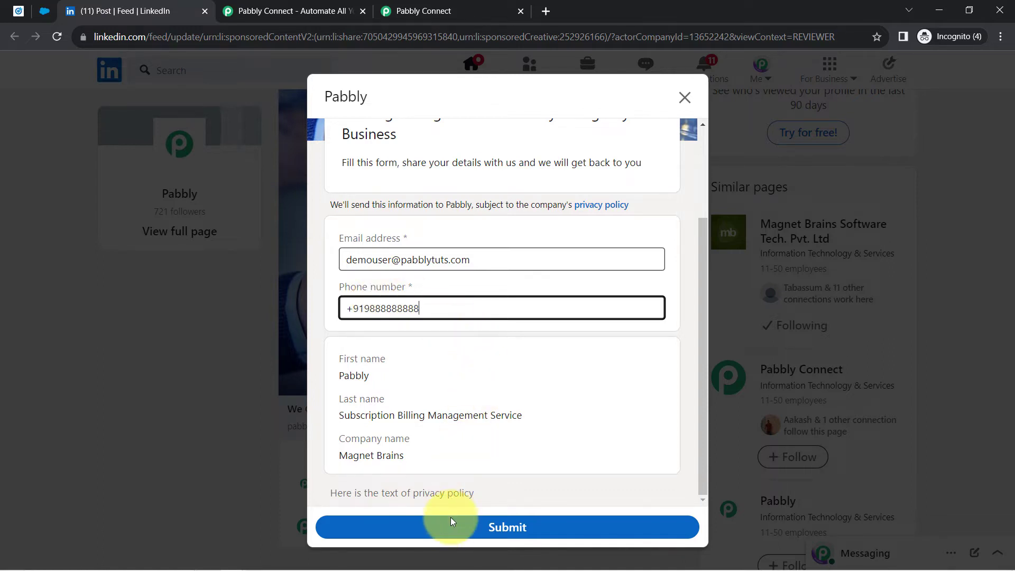
click(452, 521)
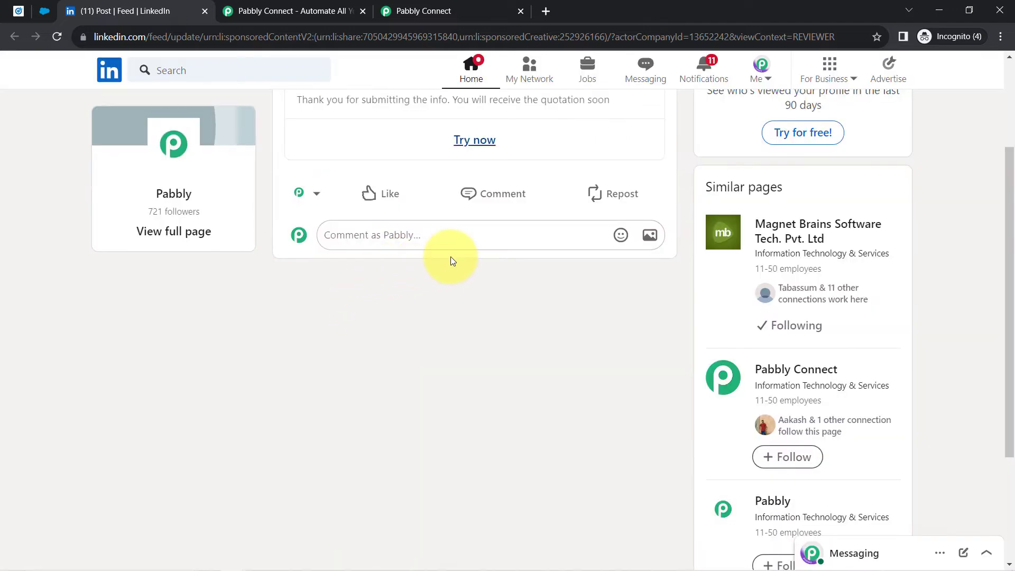
scroll(422, 338, up, 3)
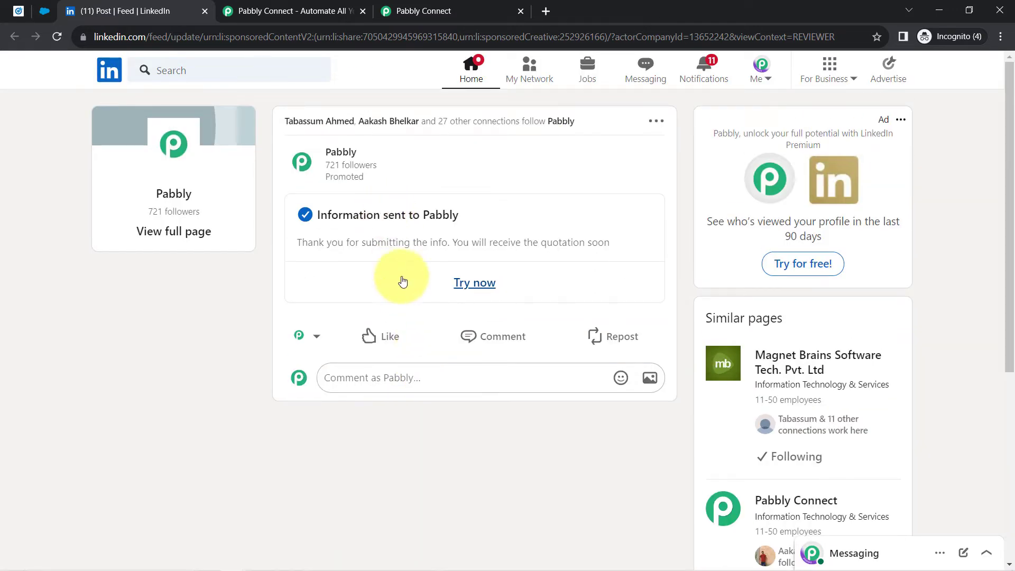
- Refetch the trigger's test data and check the Sample LeadGen Form name and submission timestamp
click(395, 13)
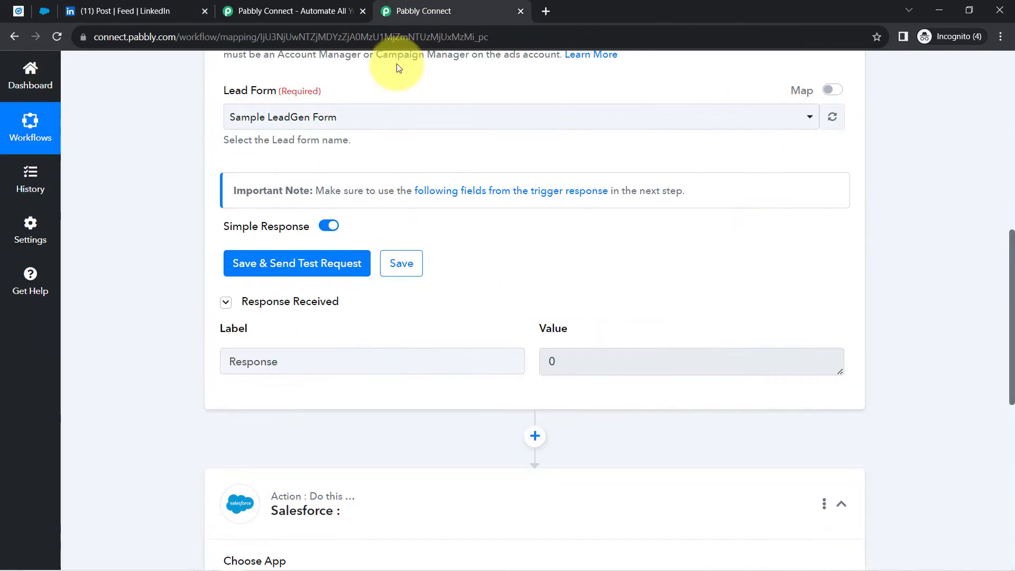
click(280, 264)
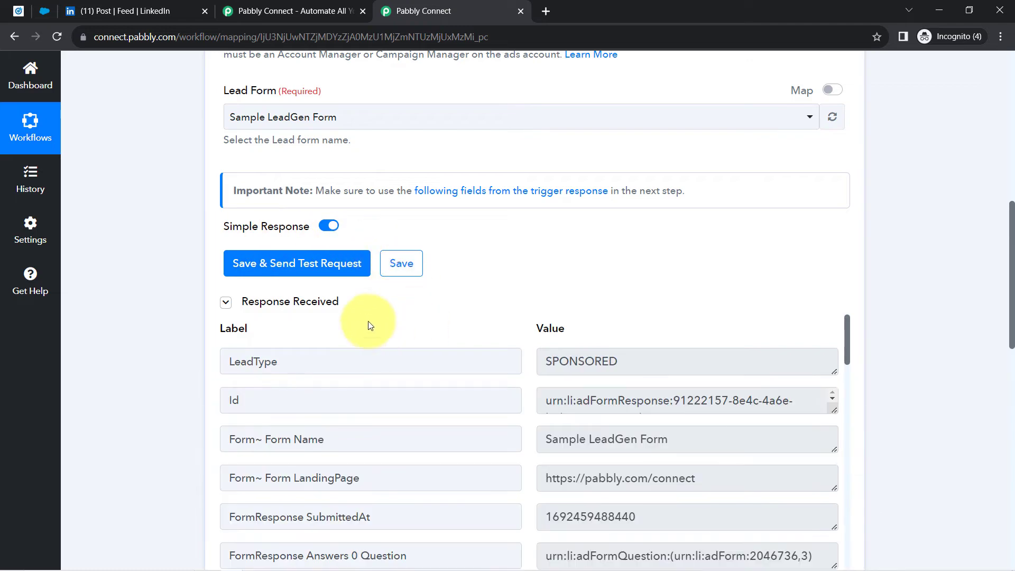
scroll(540, 249, down, 1)
scroll(540, 250, down, 3)
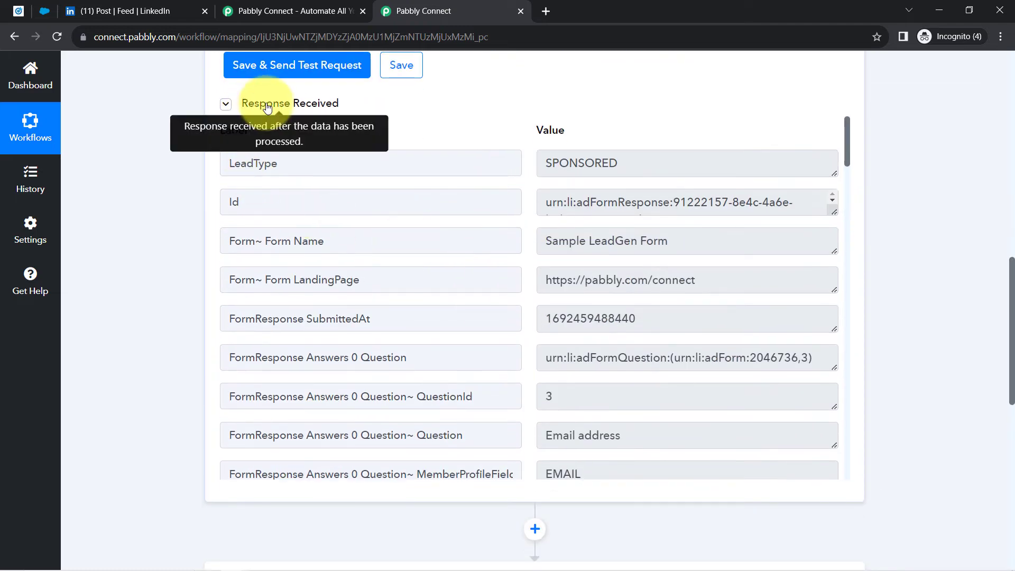
click(274, 108)
click(274, 108)
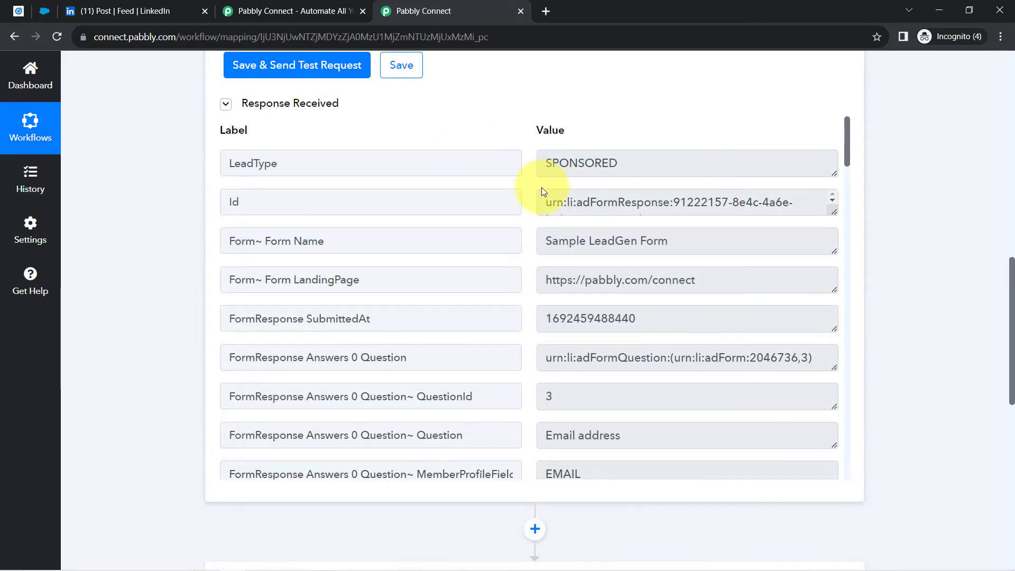
drag(653, 241, 569, 237)
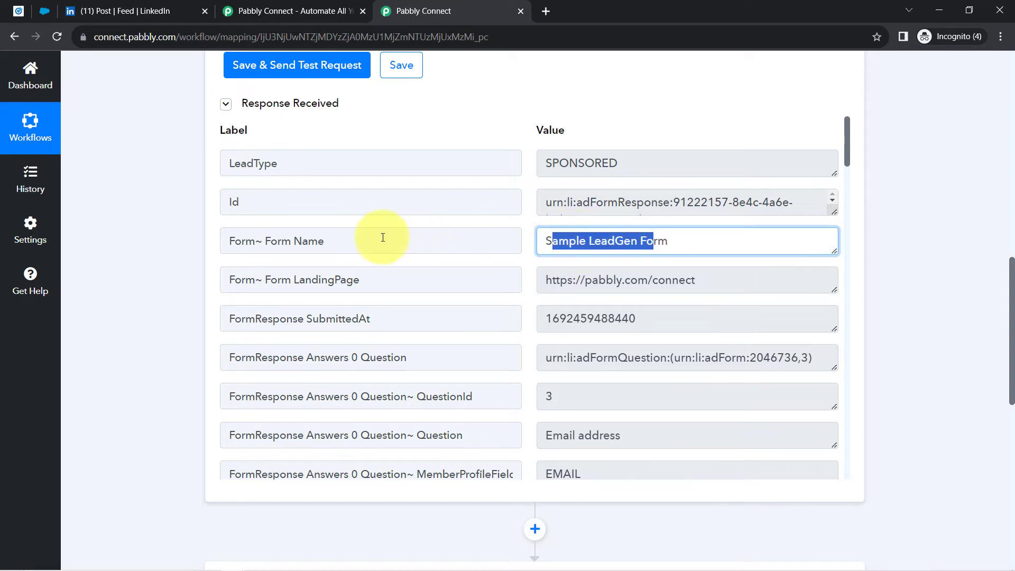
drag(389, 238, 294, 261)
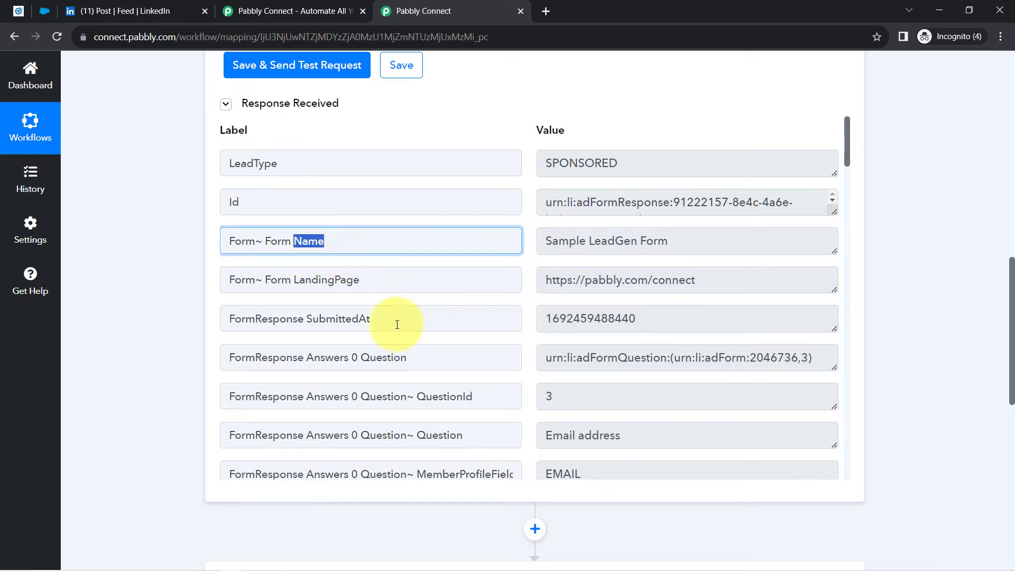
drag(647, 324, 570, 318)
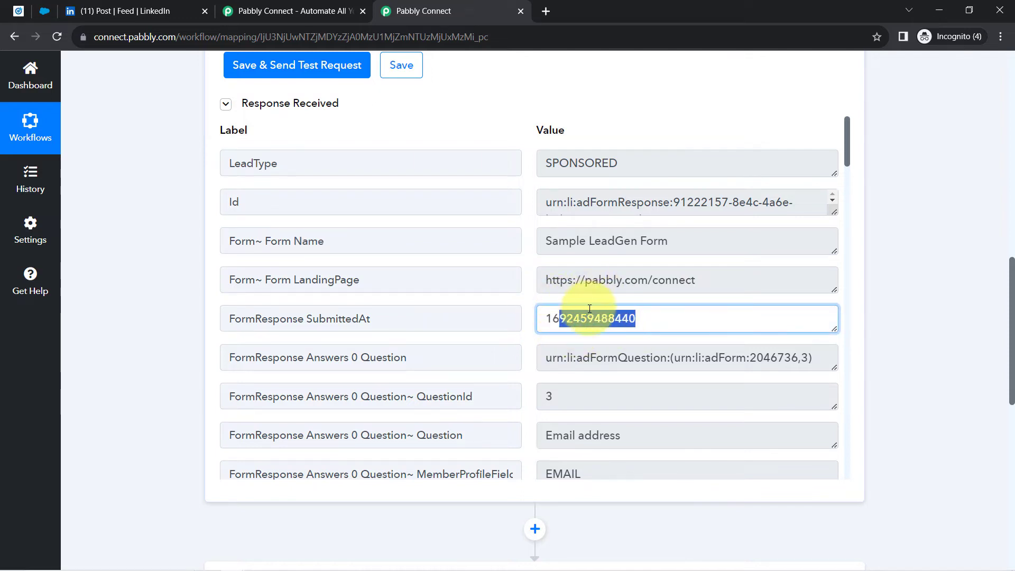
- Verify the received email, phone, names and company Magnet Brains, then go back to LinkedIn
scroll(615, 305, down, 4)
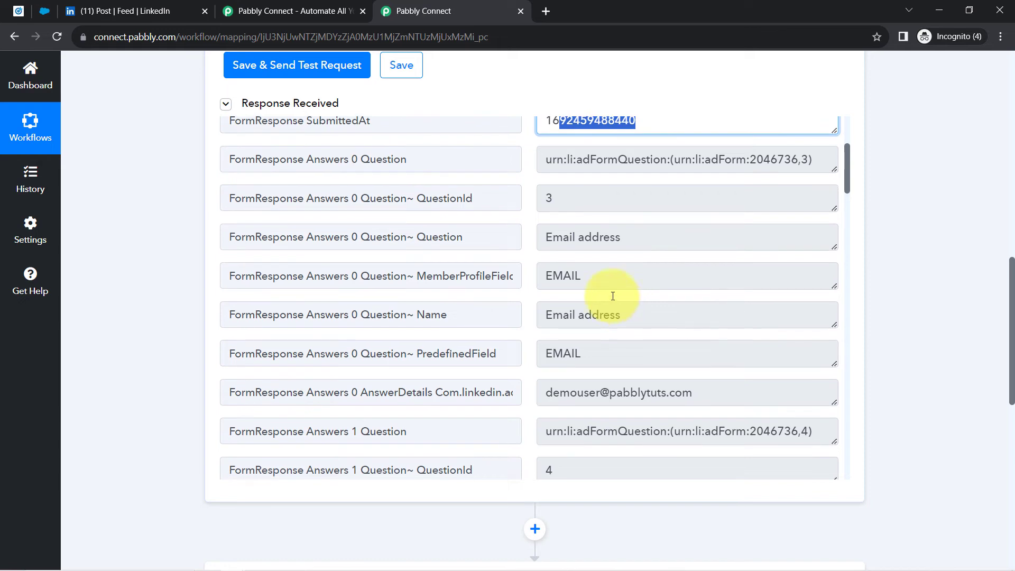
scroll(598, 316, down, 4)
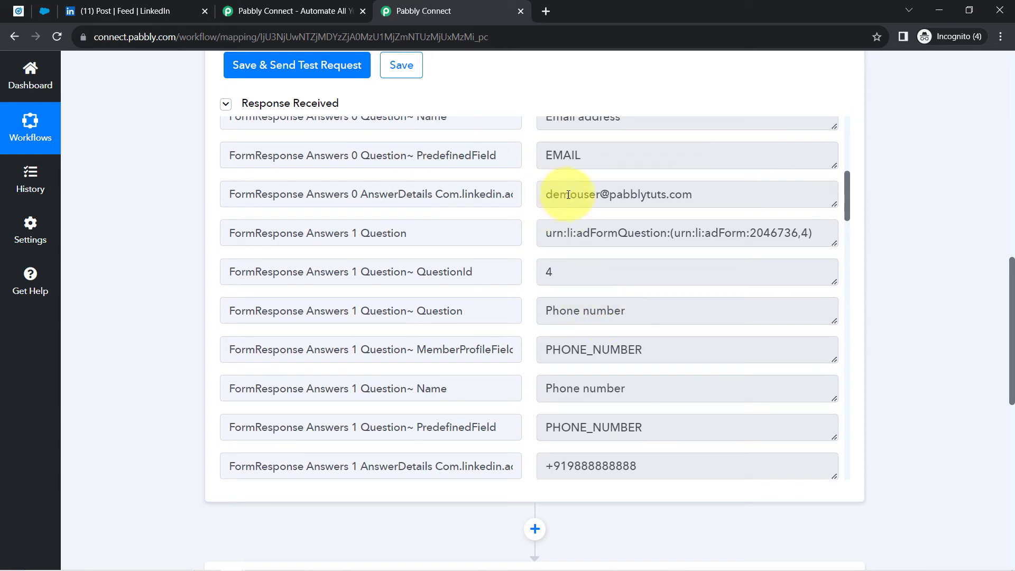
drag(560, 194, 668, 196)
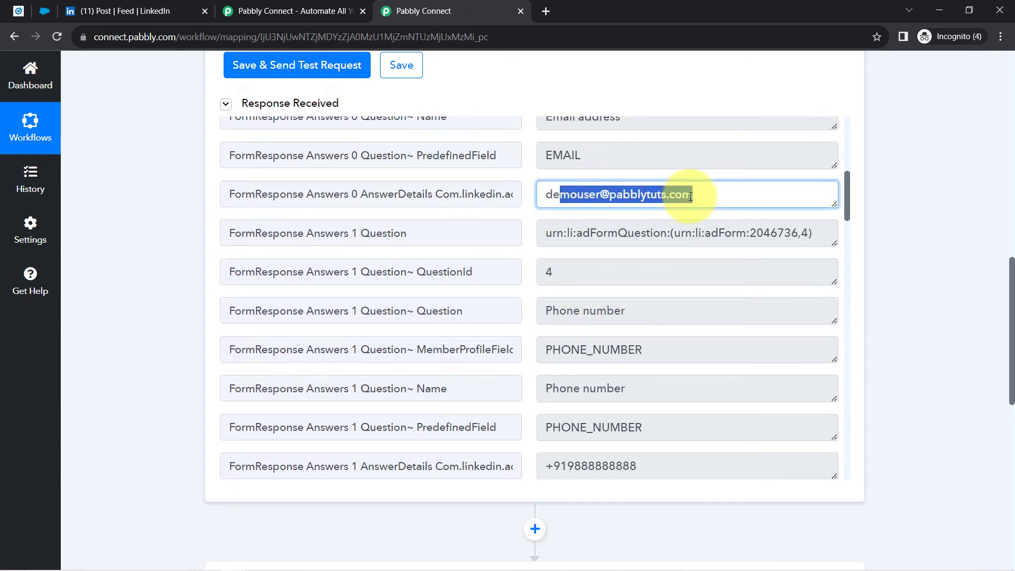
scroll(657, 306, down, 3)
click(600, 395)
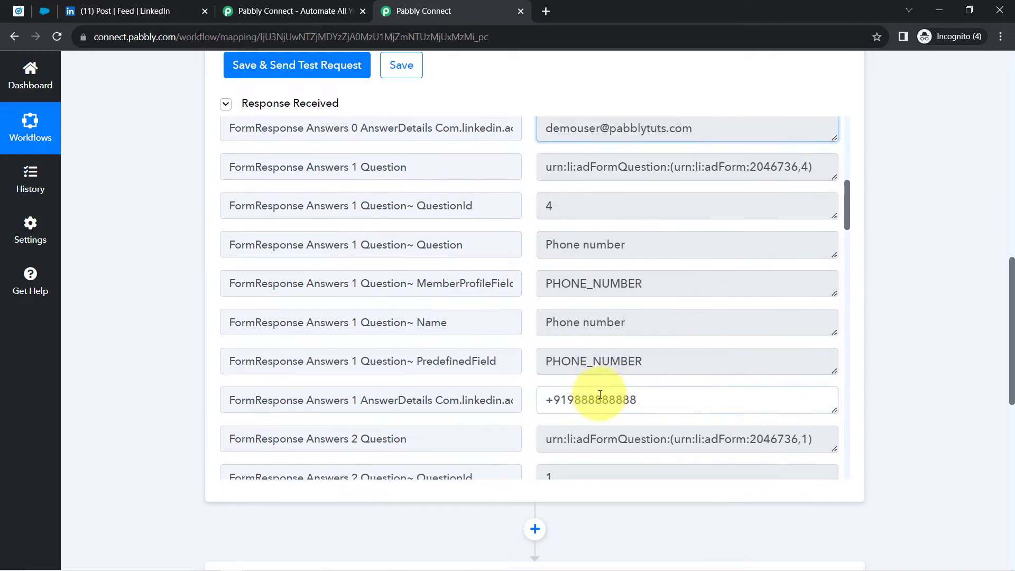
drag(608, 400, 567, 400)
scroll(638, 280, down, 8)
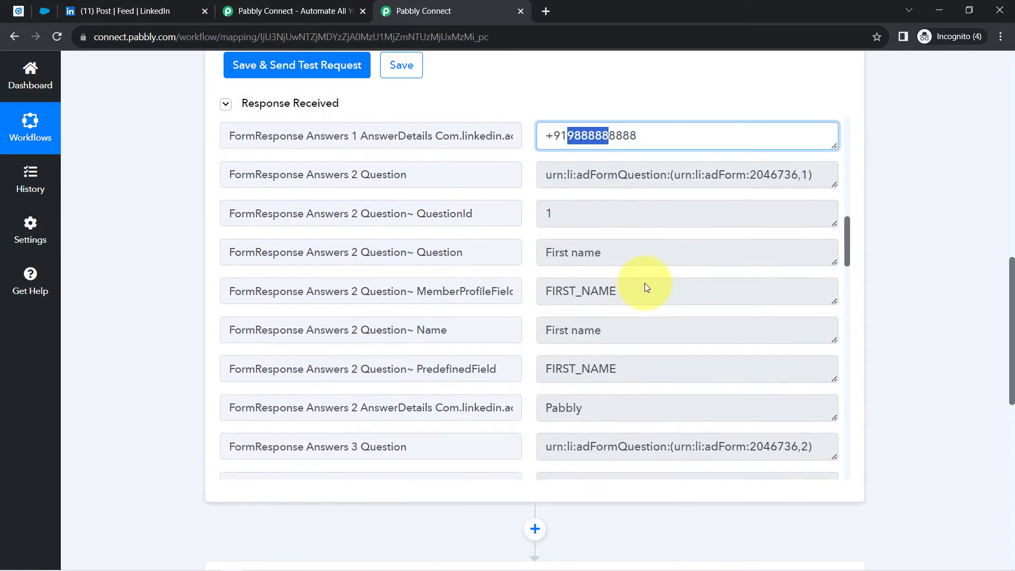
drag(599, 277, 548, 276)
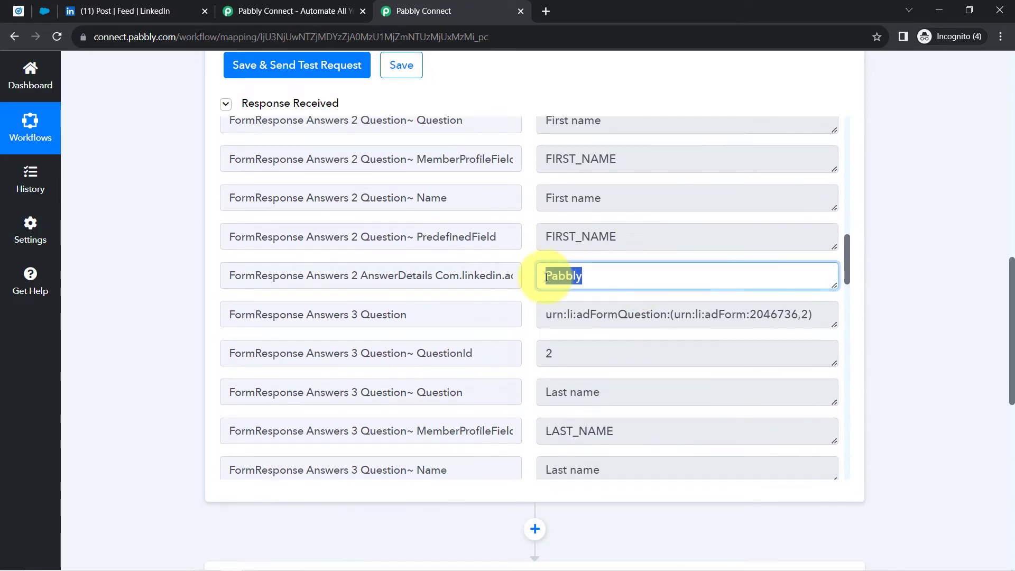
scroll(631, 292, down, 1)
scroll(631, 294, down, 4)
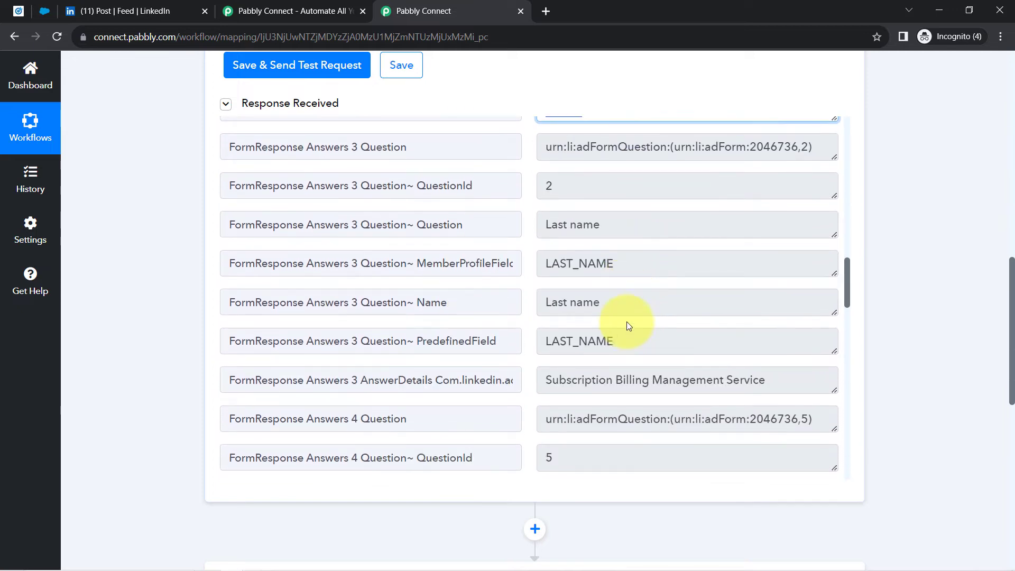
drag(574, 285, 777, 285)
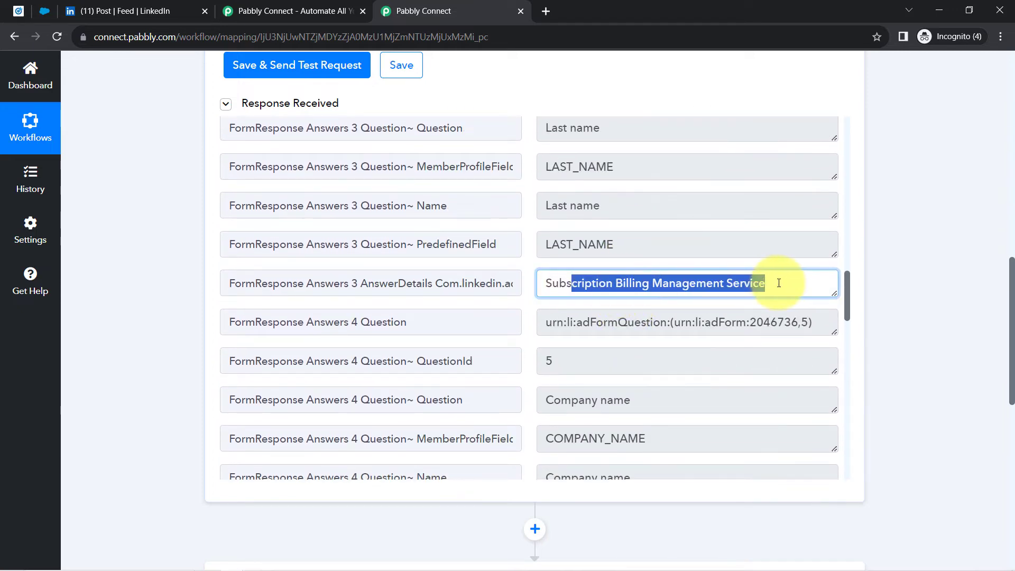
scroll(722, 334, down, 3)
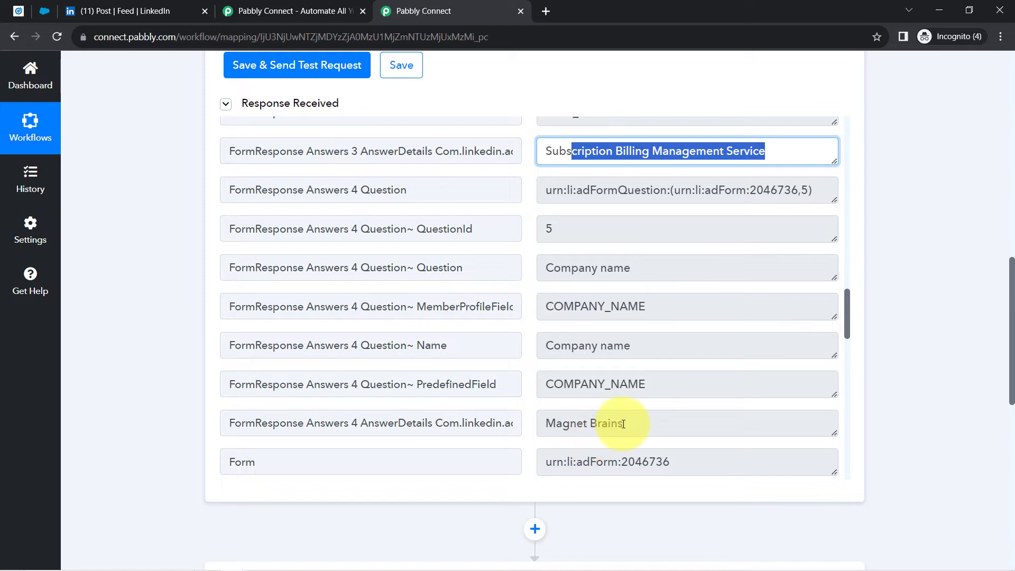
drag(623, 424, 559, 423)
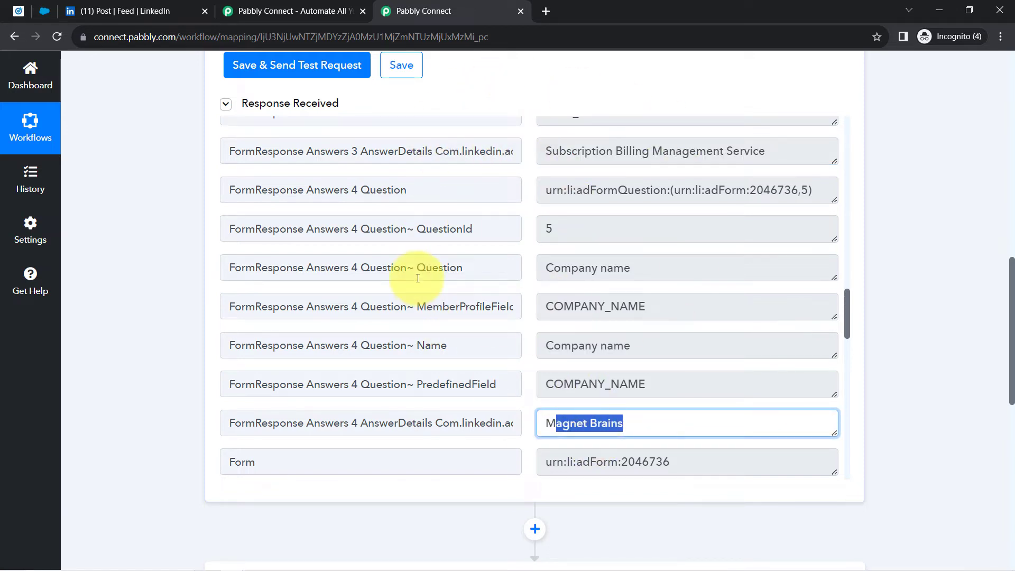
click(101, 10)
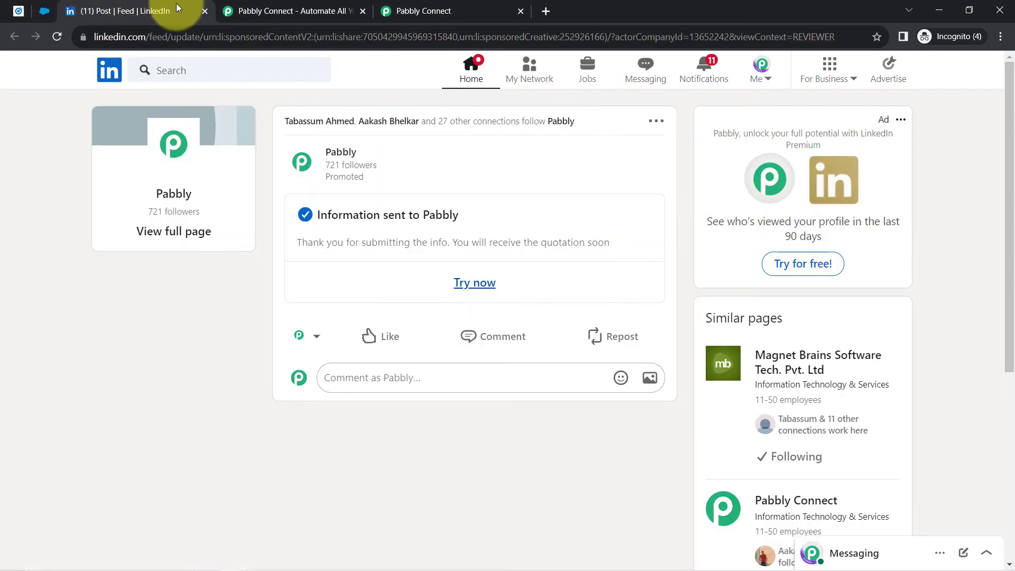
- Close the LinkedIn post and collapse the trigger's response fields and step in Pabbly
click(204, 11)
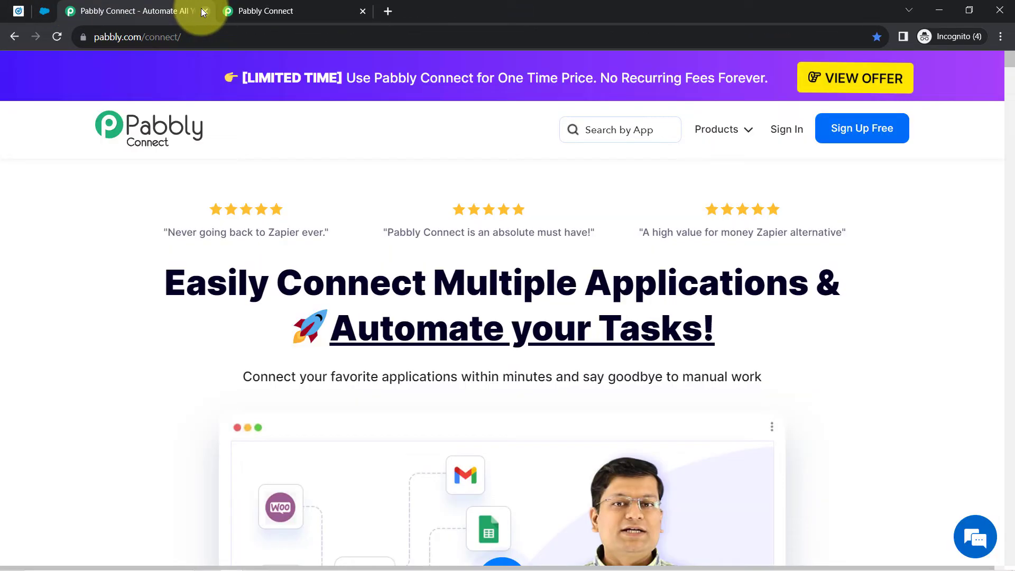
click(238, 10)
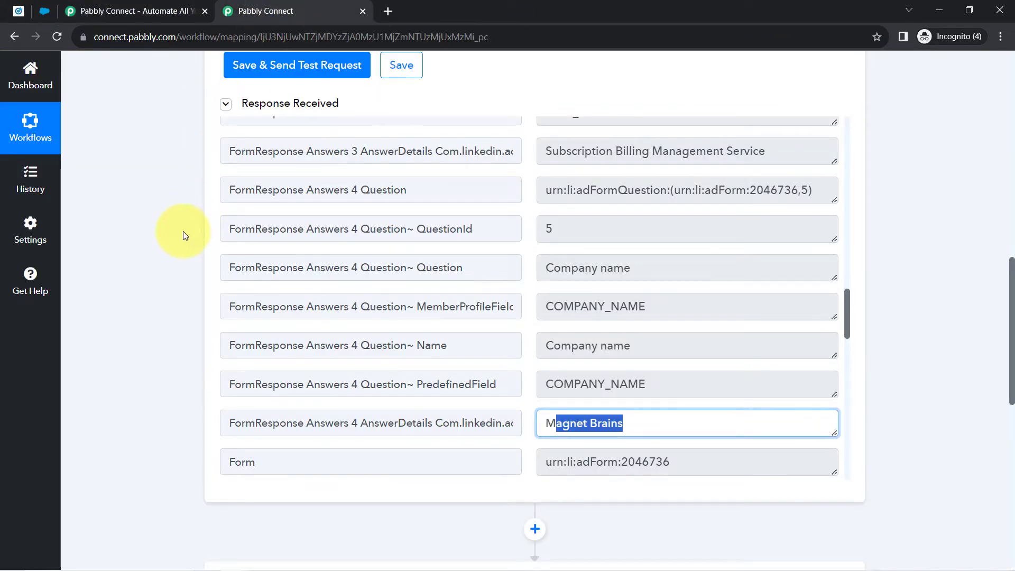
click(226, 103)
scroll(185, 204, up, 7)
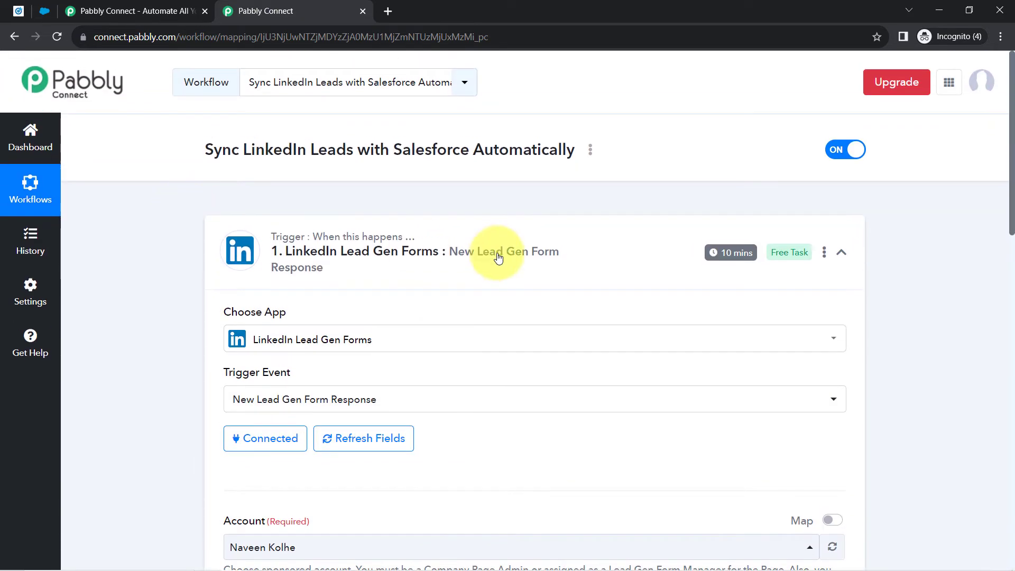
click(404, 263)
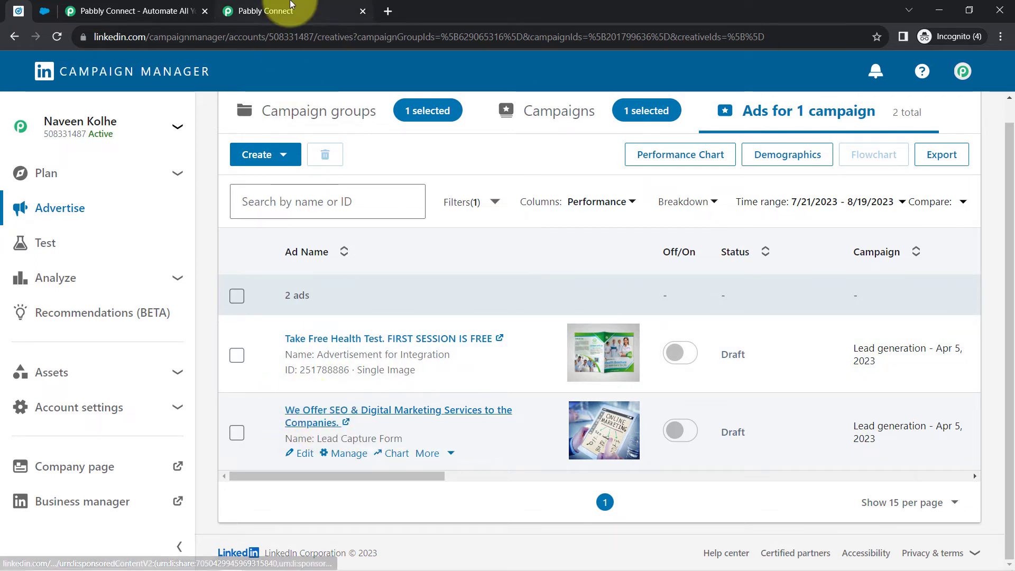
- Re-expand and collapse the LinkedIn trigger, then scroll down to the Salesforce action step
click(266, 11)
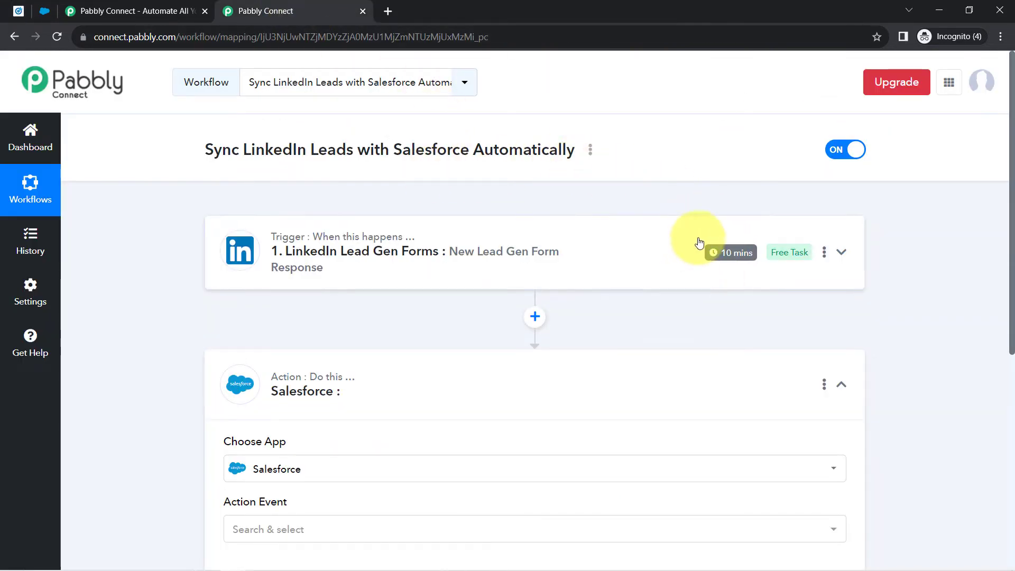
mouse_move(722, 259)
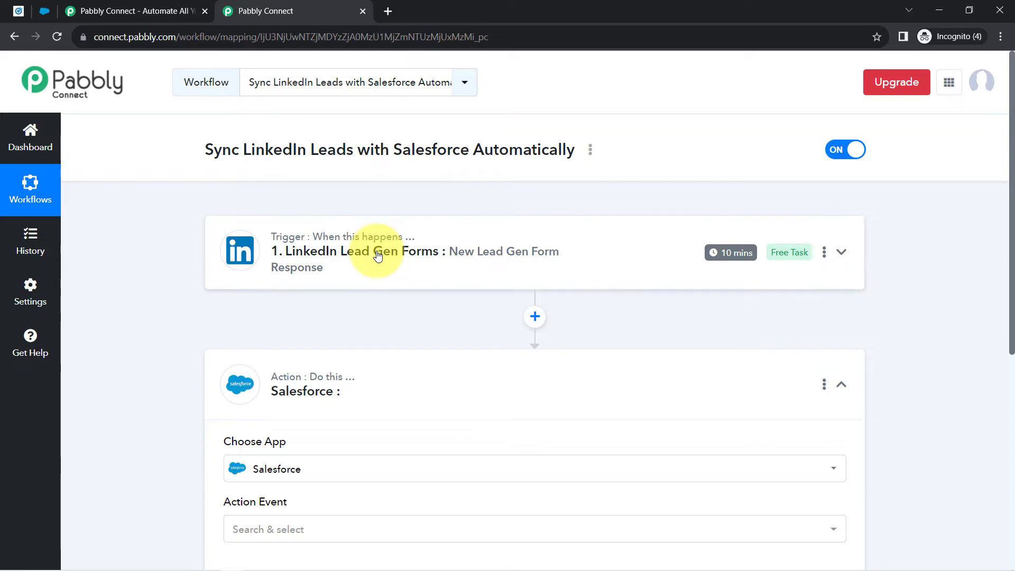
click(330, 251)
scroll(147, 481, down, 2)
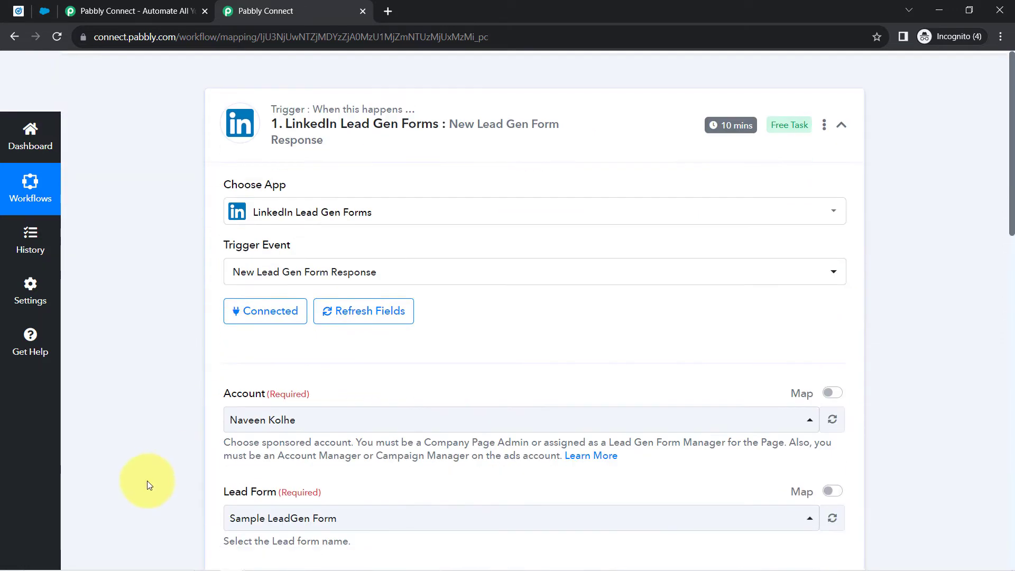
scroll(147, 480, up, 2)
click(333, 259)
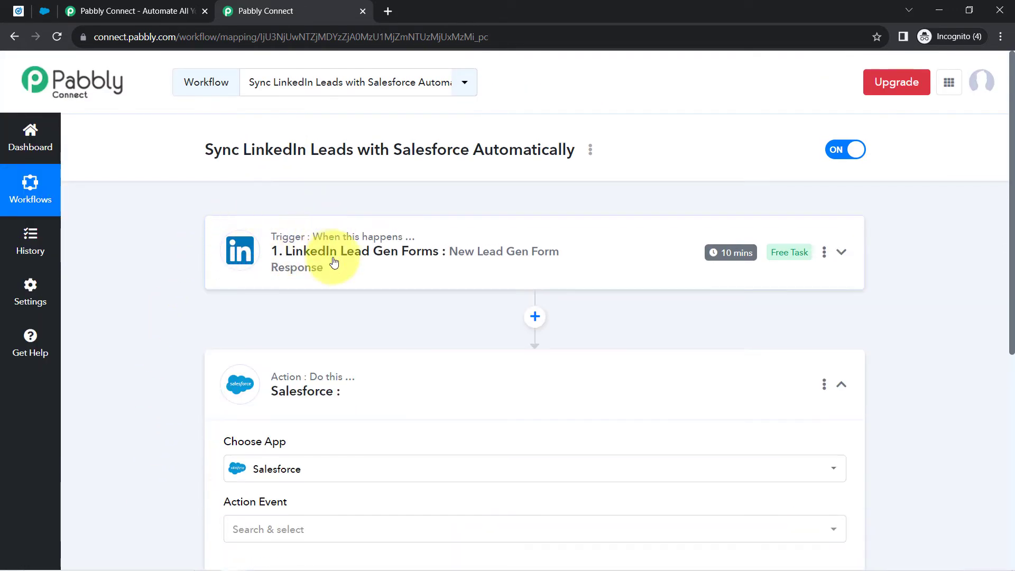
mouse_move(332, 246)
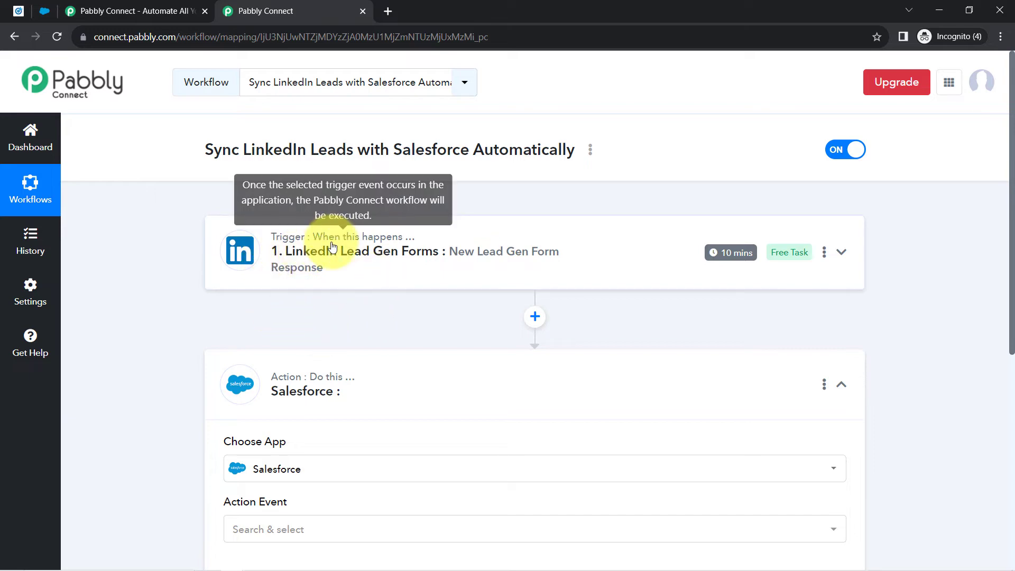
scroll(332, 246, down, 2)
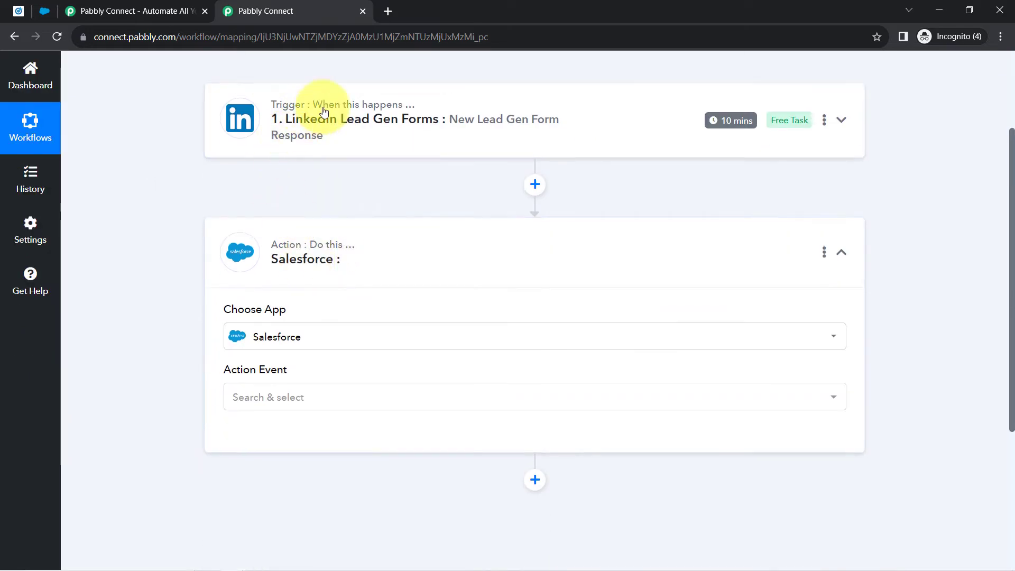
scroll(357, 272, down, 3)
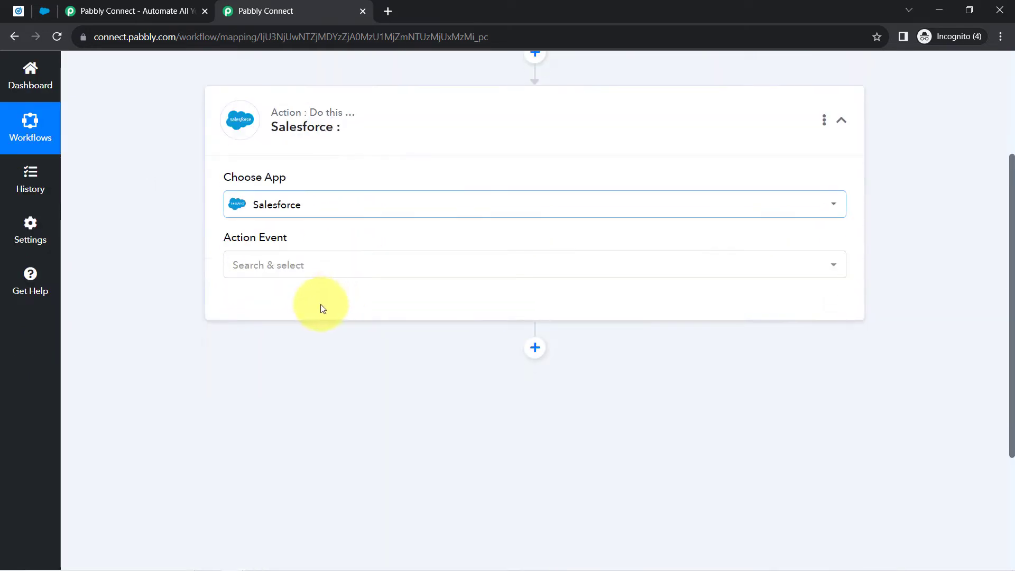
- Set the Salesforce step's action event to Add Lead to a Campaign
click(278, 265)
scroll(291, 386, down, 10)
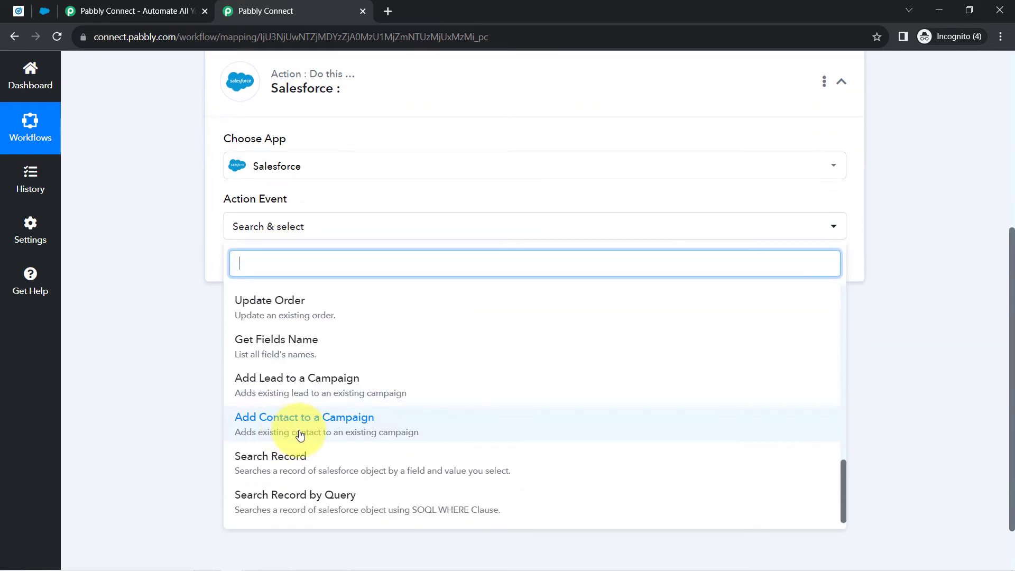
scroll(299, 435, down, 2)
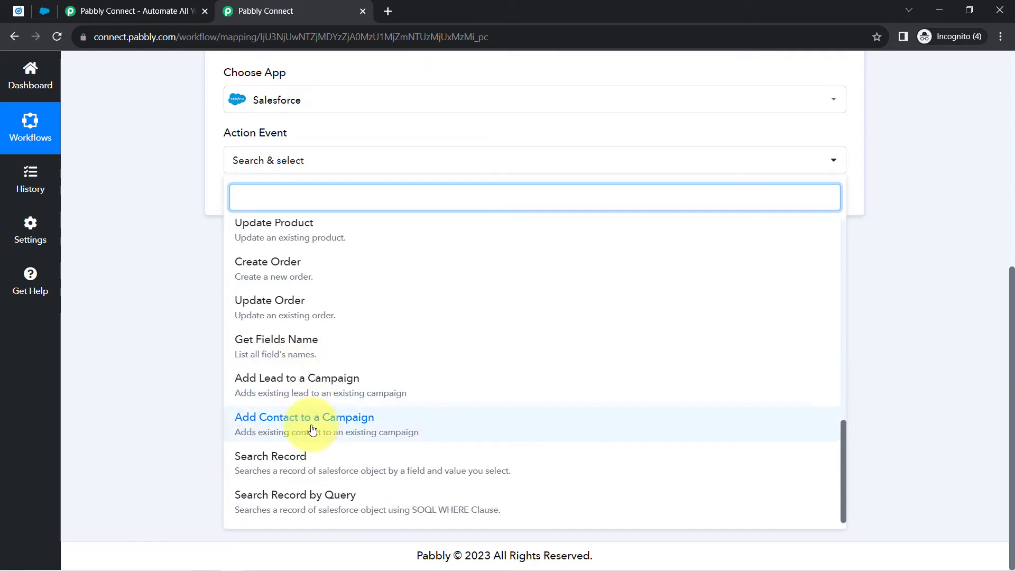
click(277, 388)
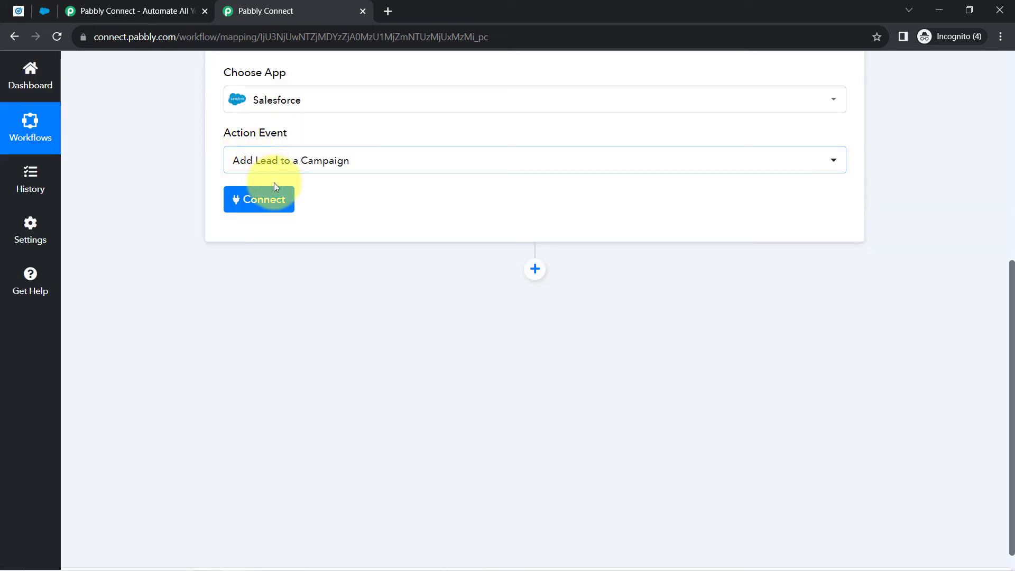
- Authorize a new Salesforce connection for the step and allow Pabbly Connect access
click(263, 203)
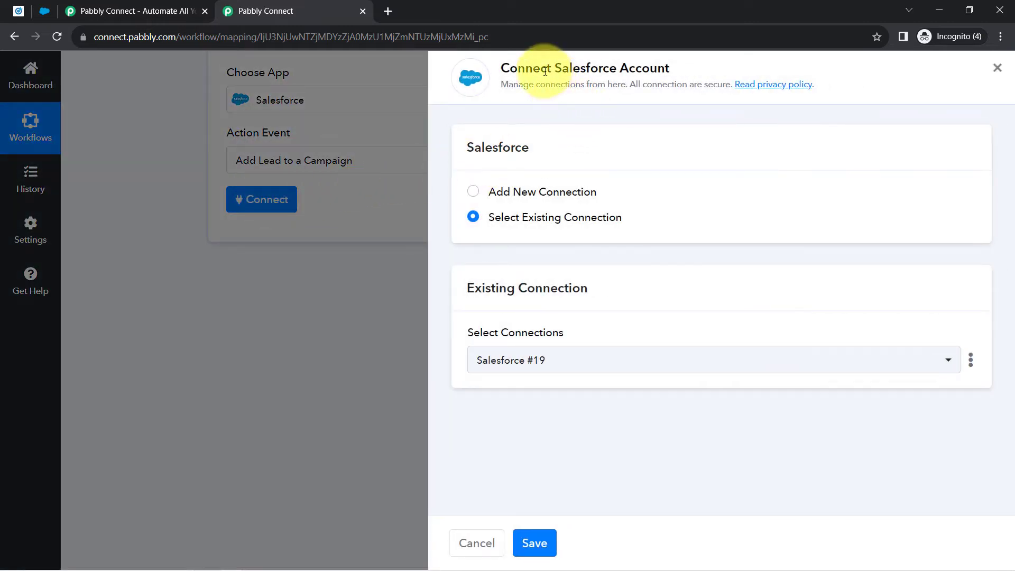
drag(540, 68, 634, 68)
click(524, 192)
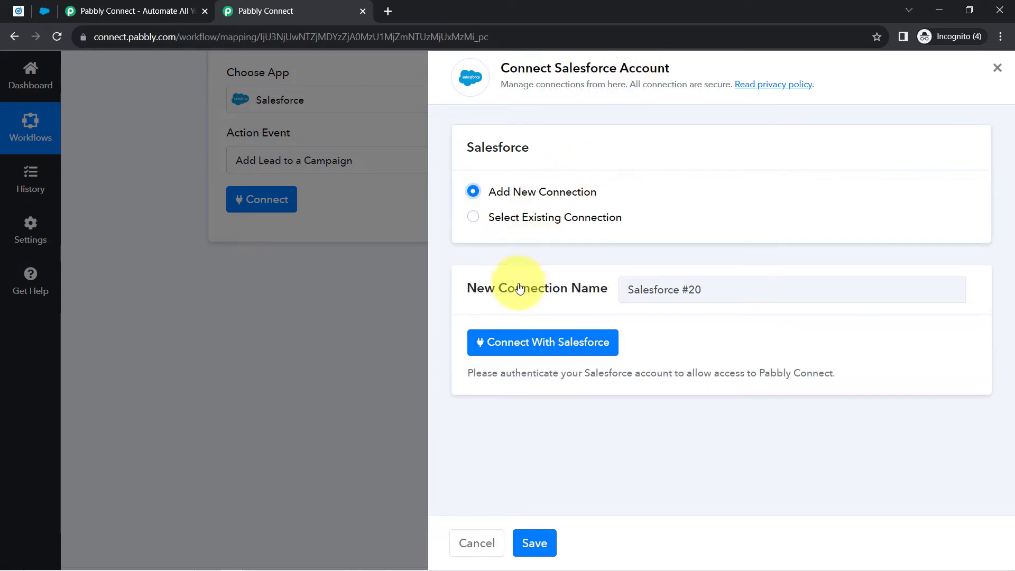
click(516, 342)
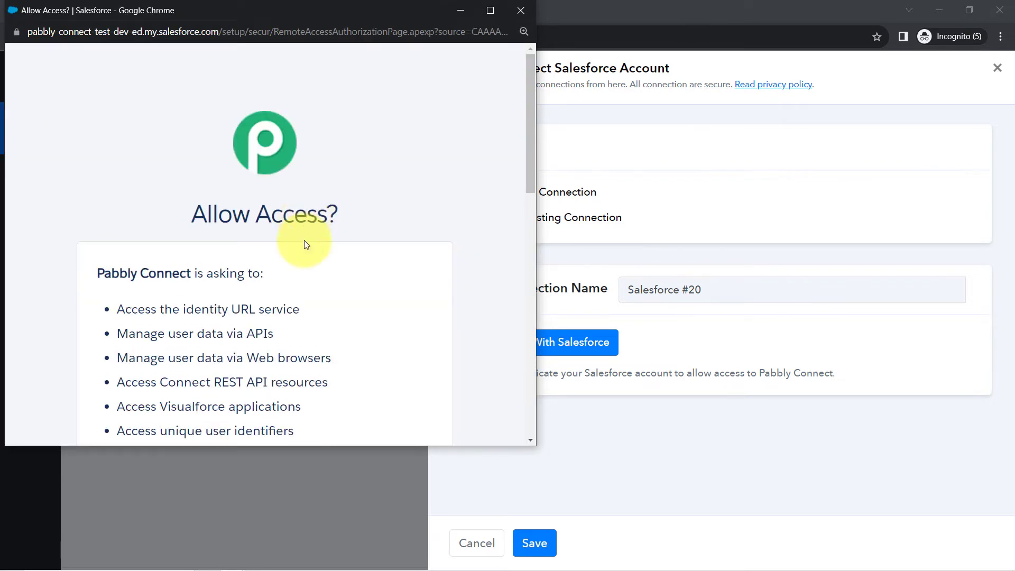
scroll(304, 245, down, 10)
click(350, 320)
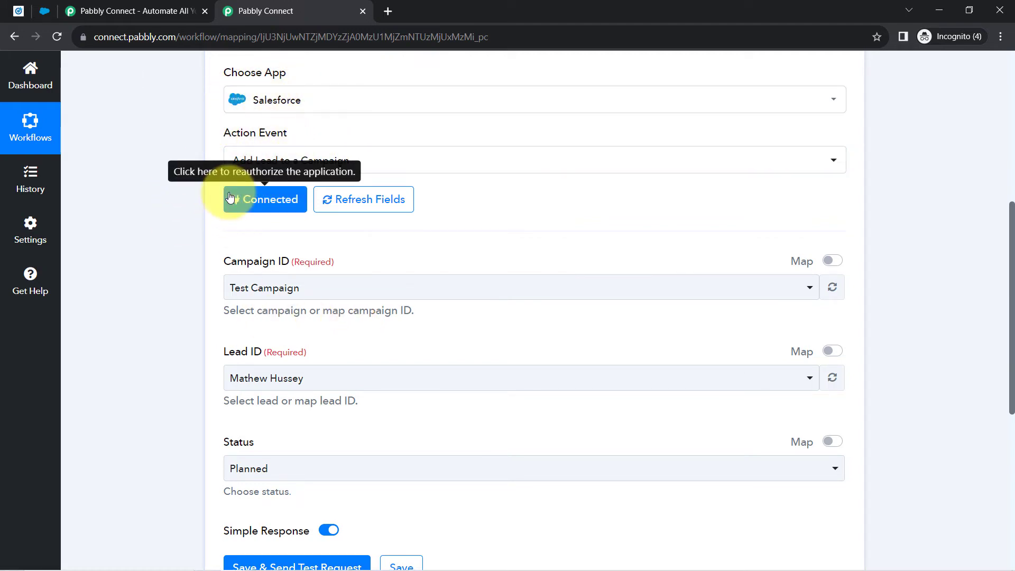
- Select LinkedIn Ad Campaign as the Campaign ID
scroll(170, 291, down, 3)
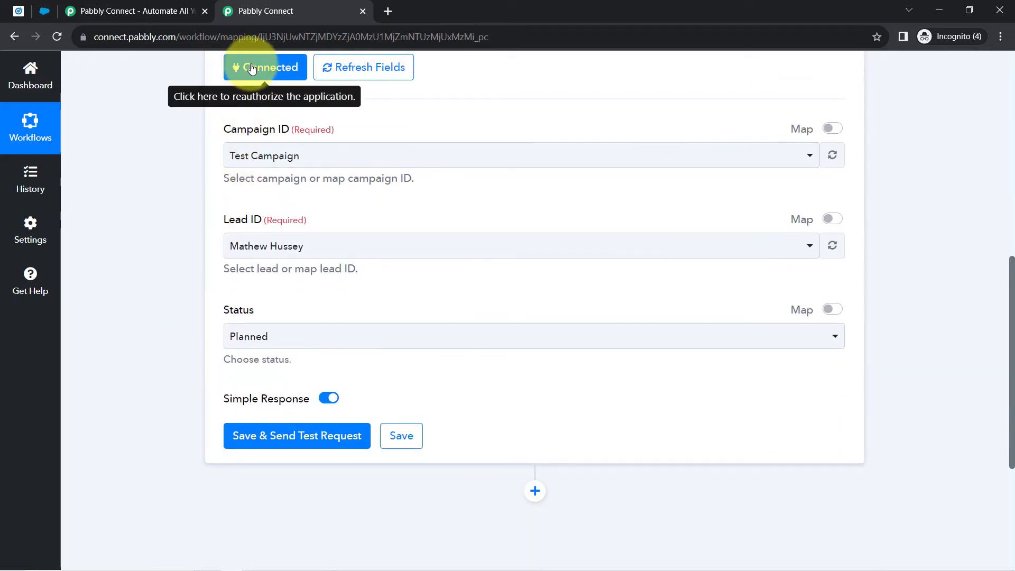
drag(253, 131, 286, 130)
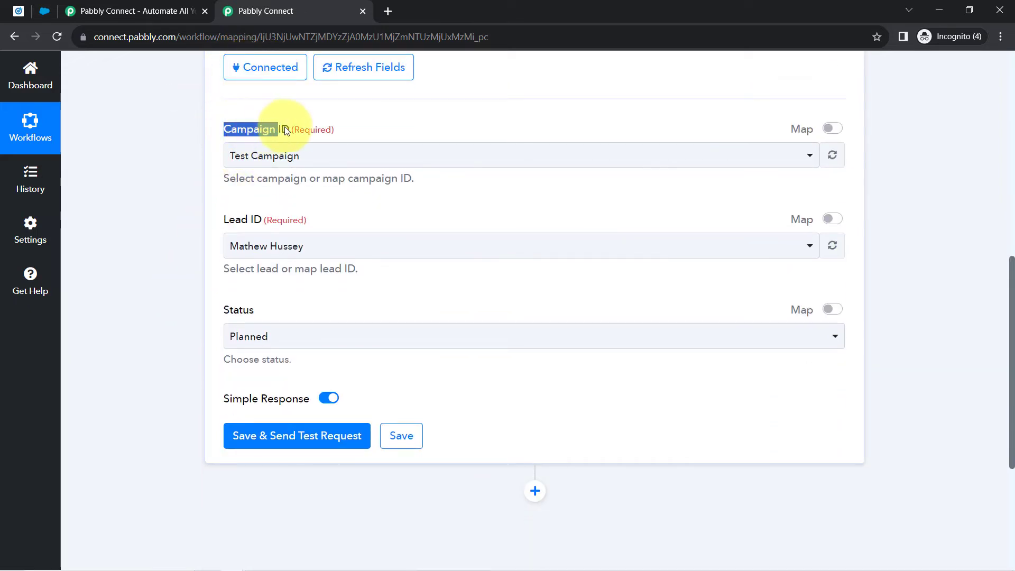
click(268, 157)
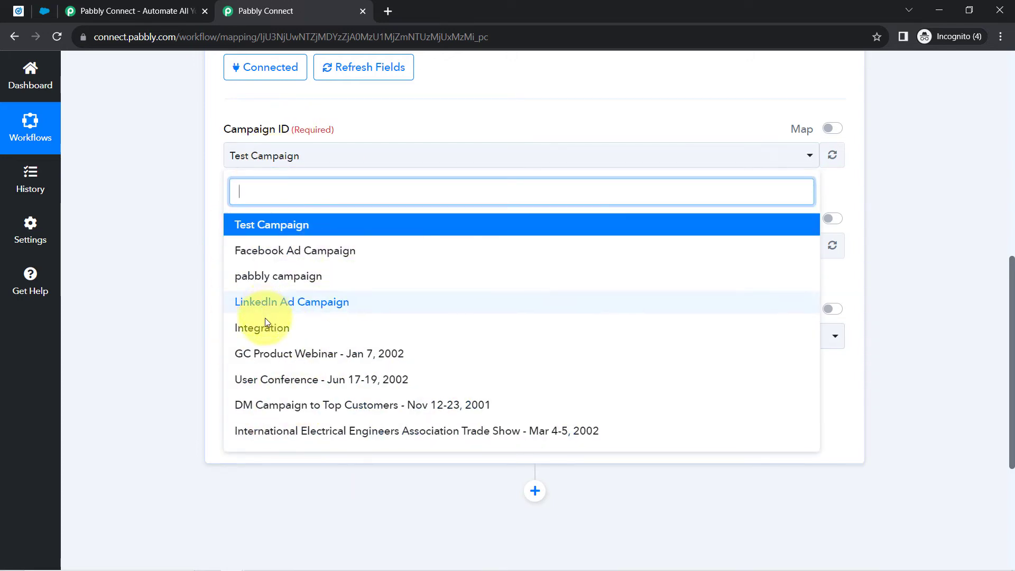
scroll(265, 323, down, 3)
scroll(265, 325, up, 3)
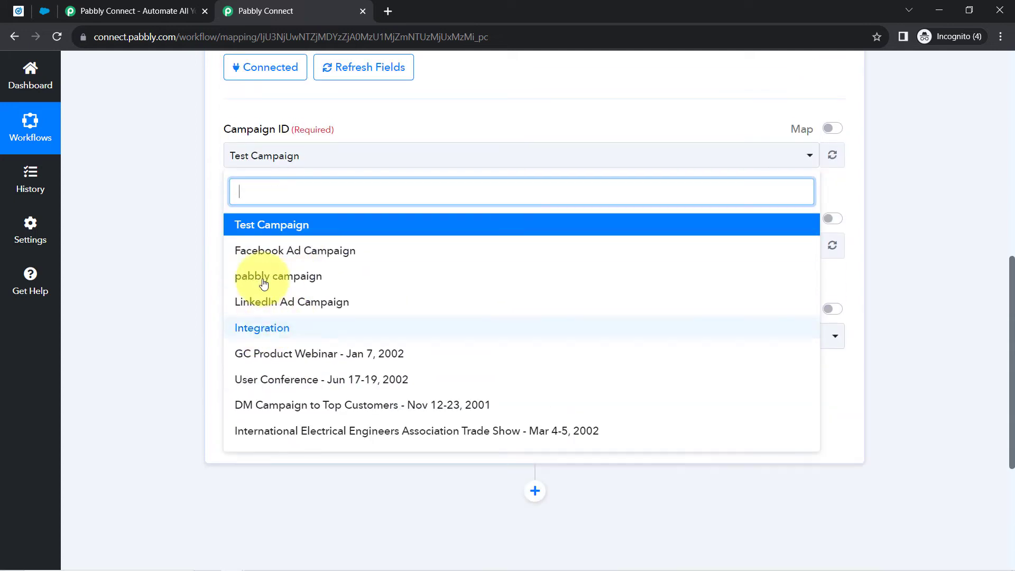
click(316, 305)
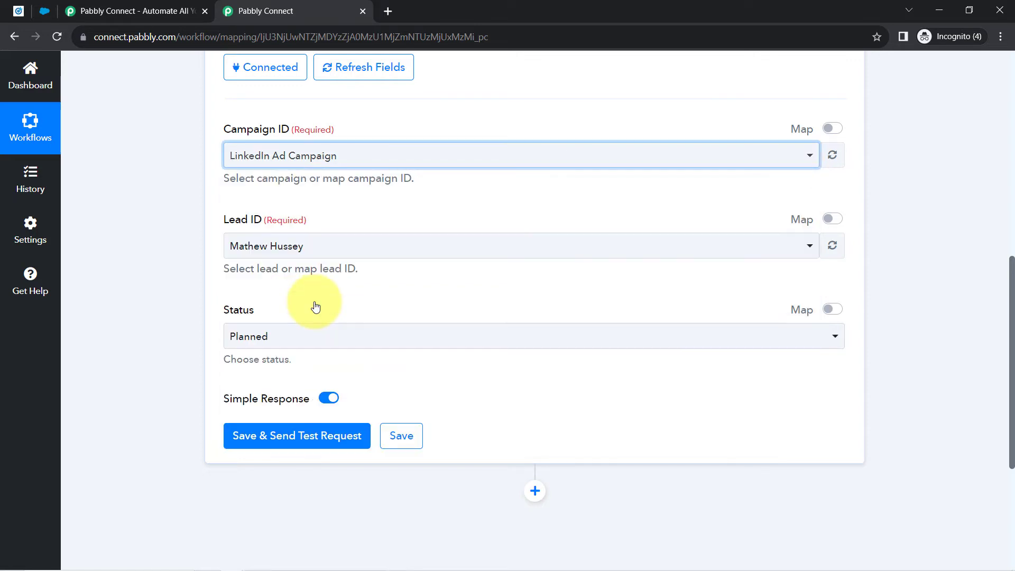
- Check the Lead ID list and keep the currently chosen lead
click(178, 250)
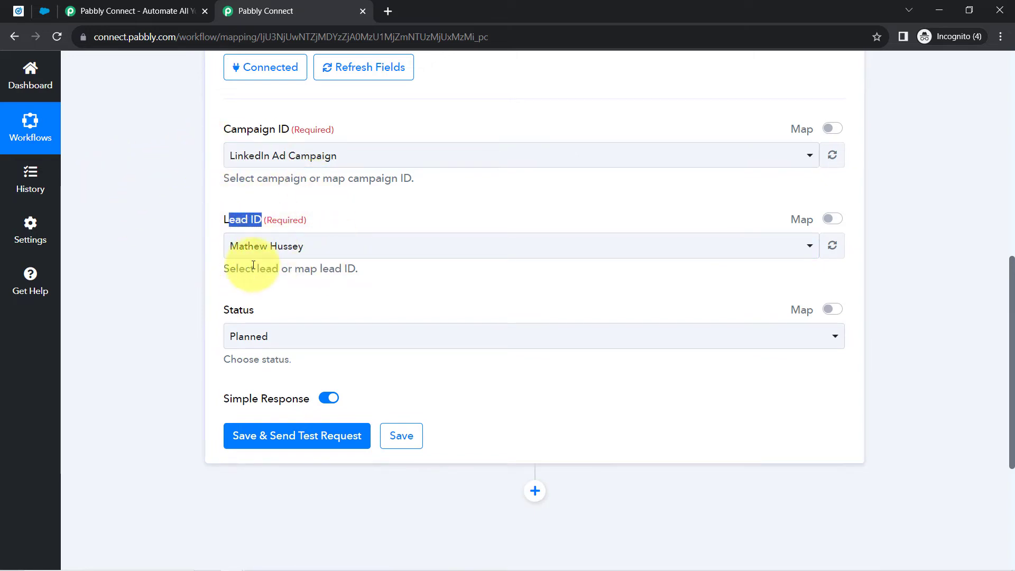
click(287, 256)
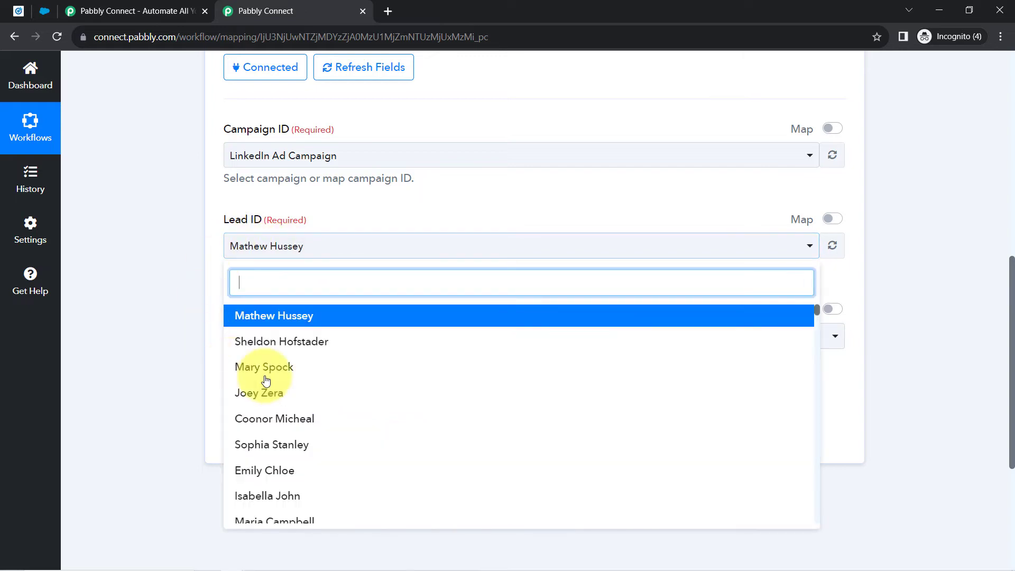
click(192, 237)
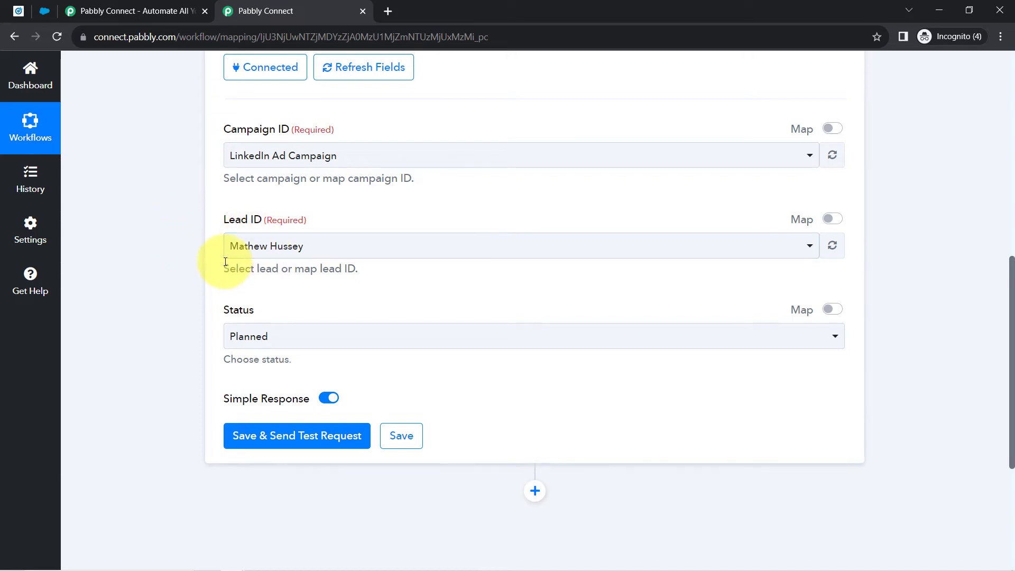
scroll(179, 330, up, 2)
scroll(179, 330, up, 2)
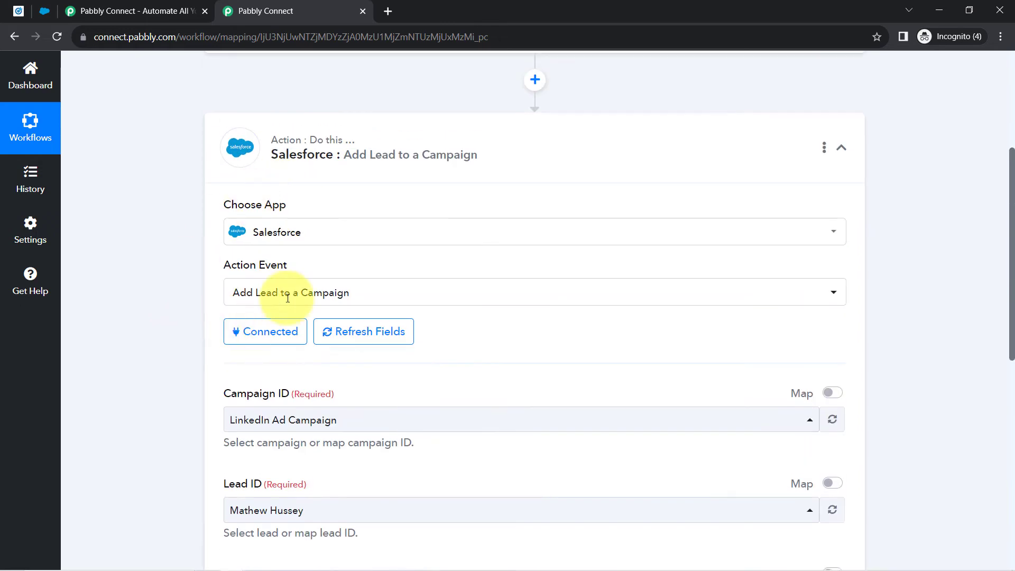
- Add a new Salesforce action step above the campaign step
click(535, 80)
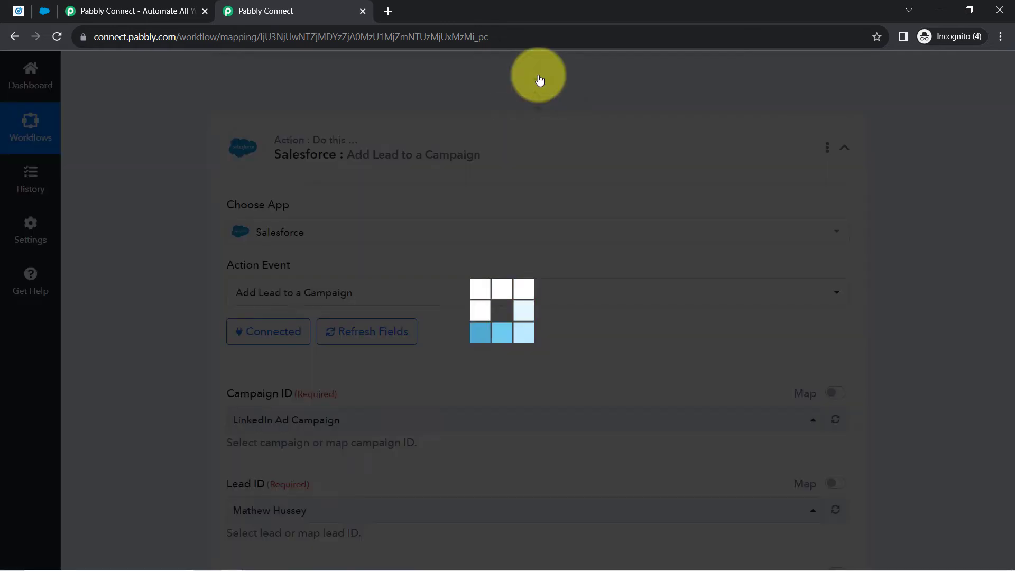
click(298, 229)
text(sake)
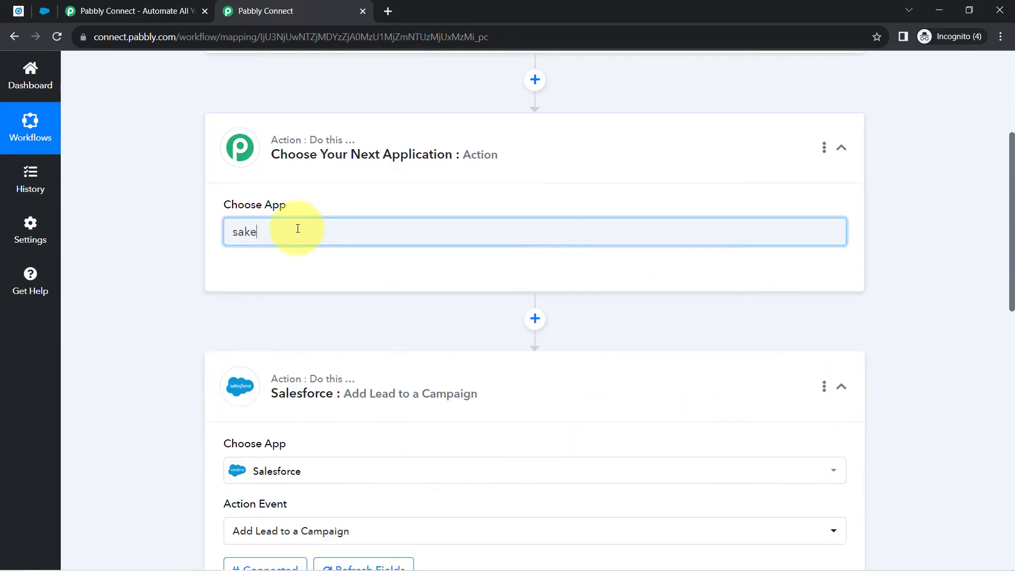
text(les)
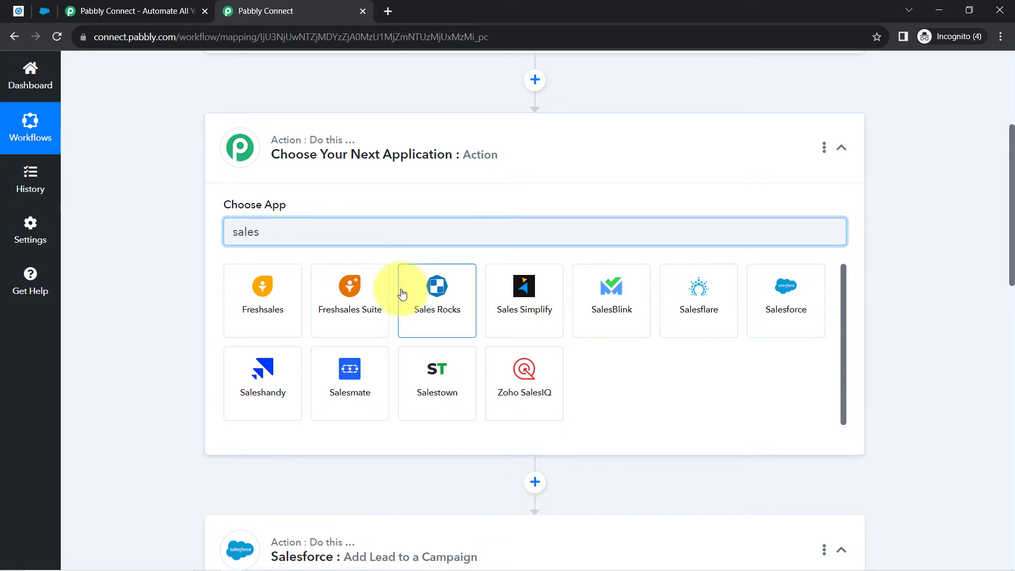
click(765, 271)
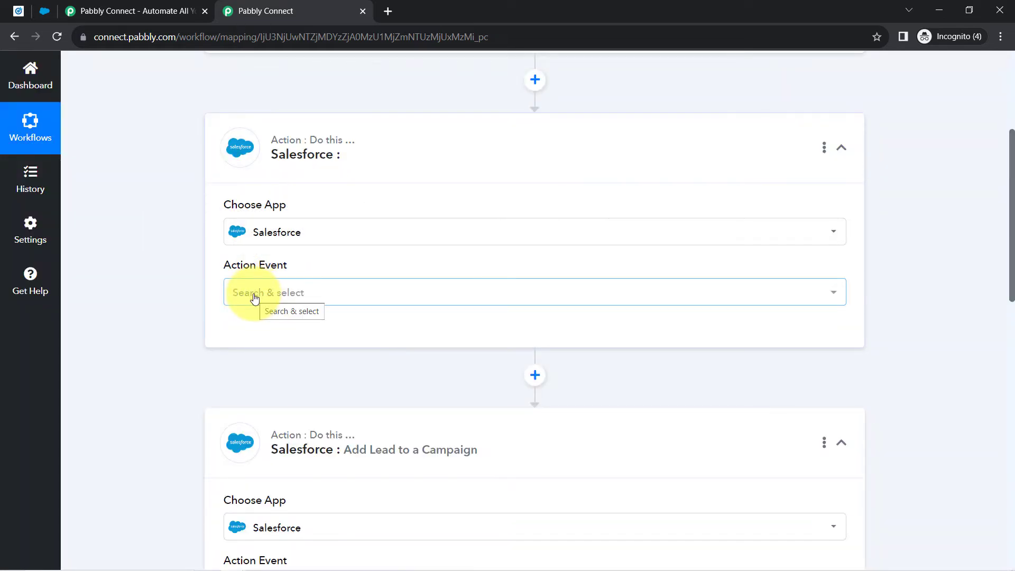
- Choose the Create Lead event and connect it through the existing Salesforce #20 connection
click(254, 298)
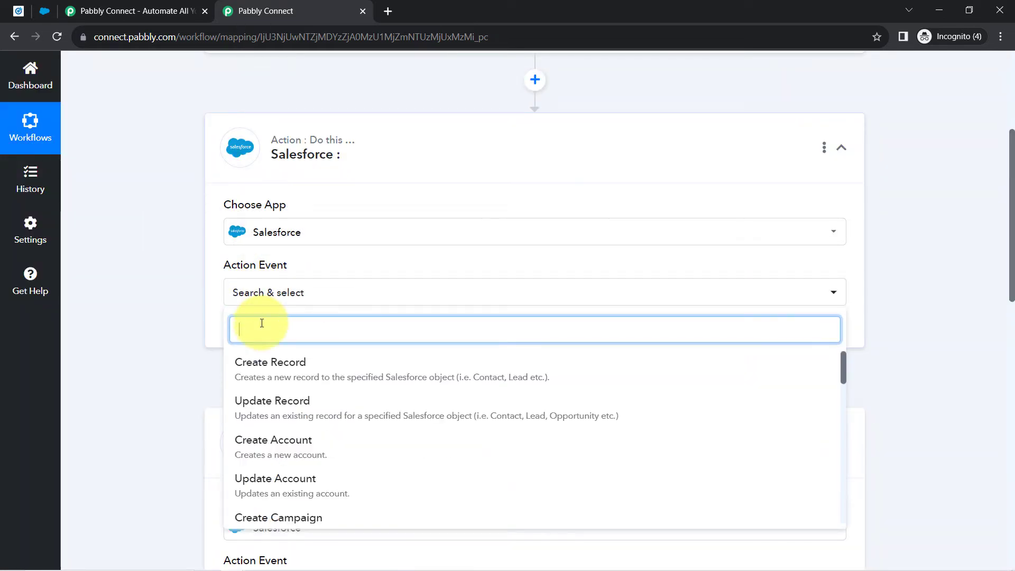
text(lead)
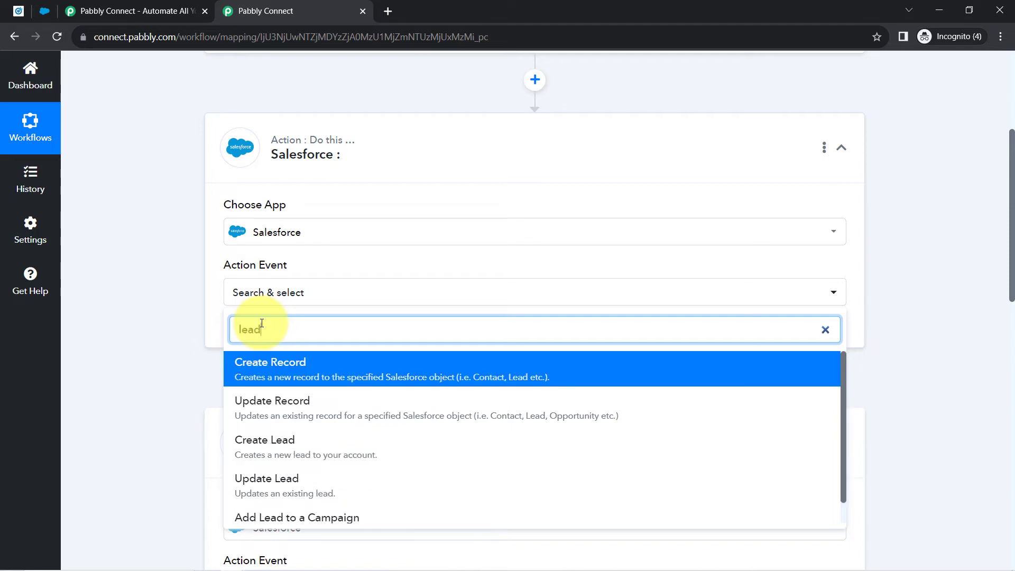
click(268, 441)
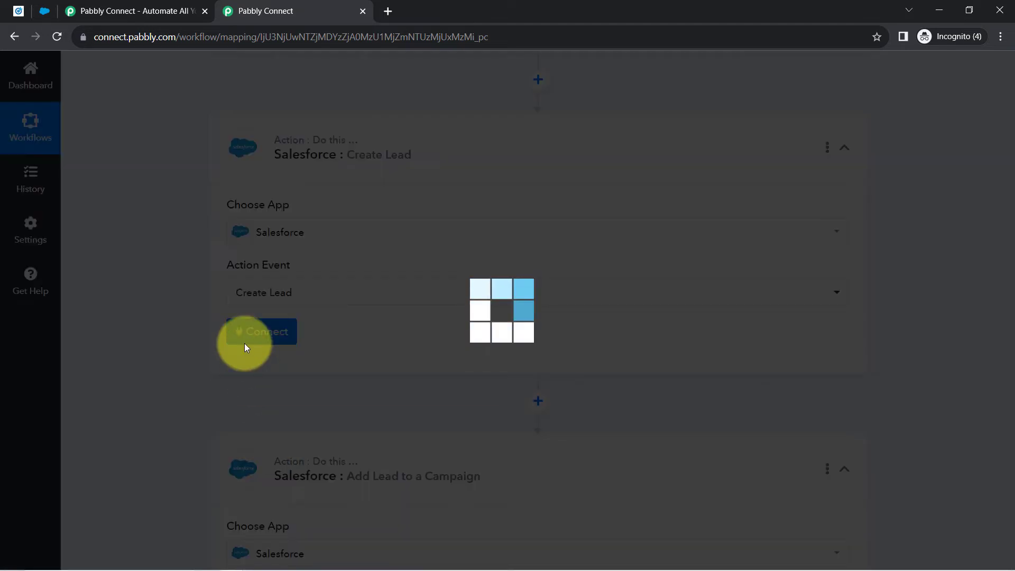
click(244, 344)
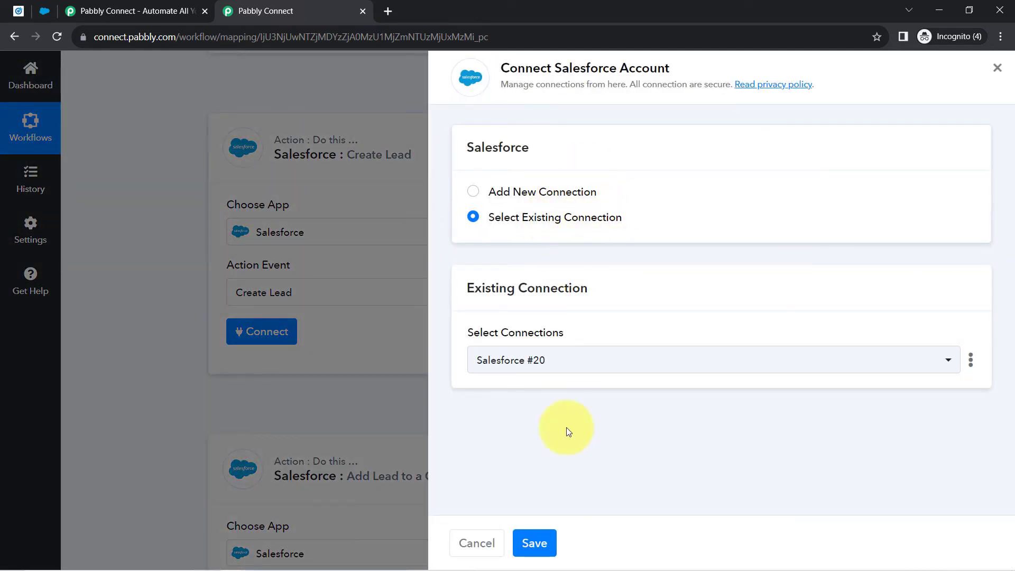
click(534, 544)
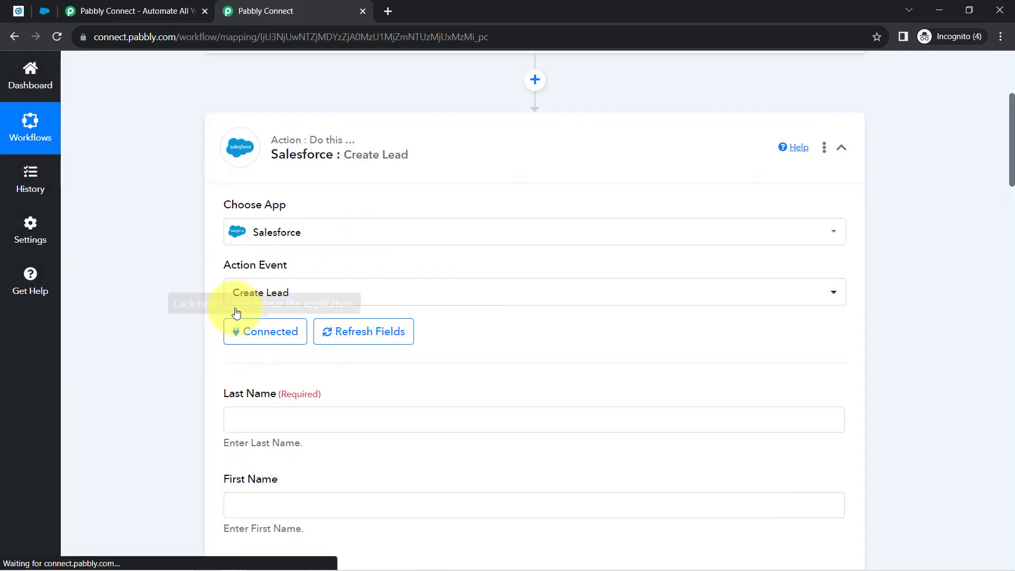
- Expand the LinkedIn trigger's Response Received data and review its answers down to Create Lead
scroll(106, 294, down, 1)
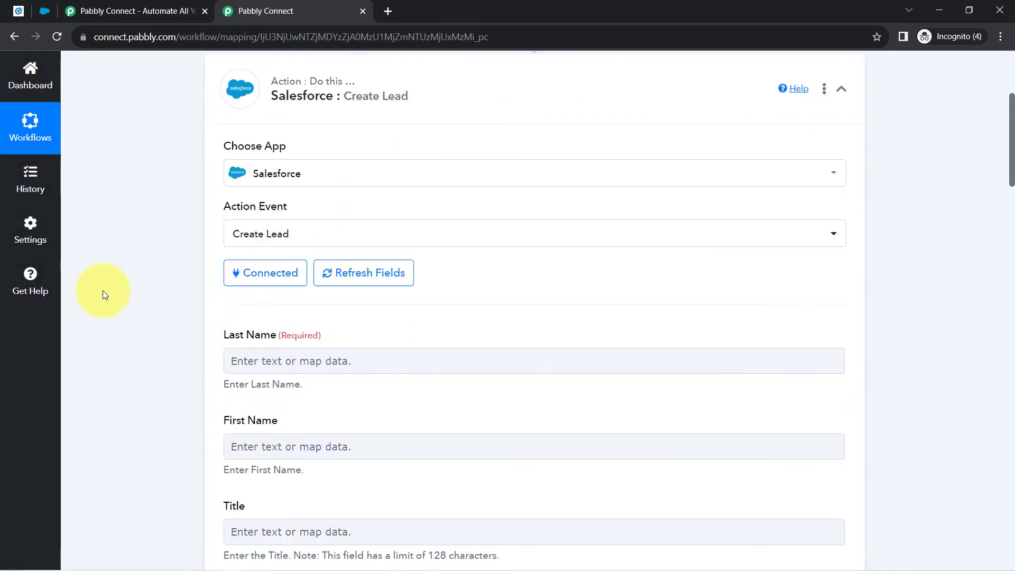
scroll(105, 295, down, 2)
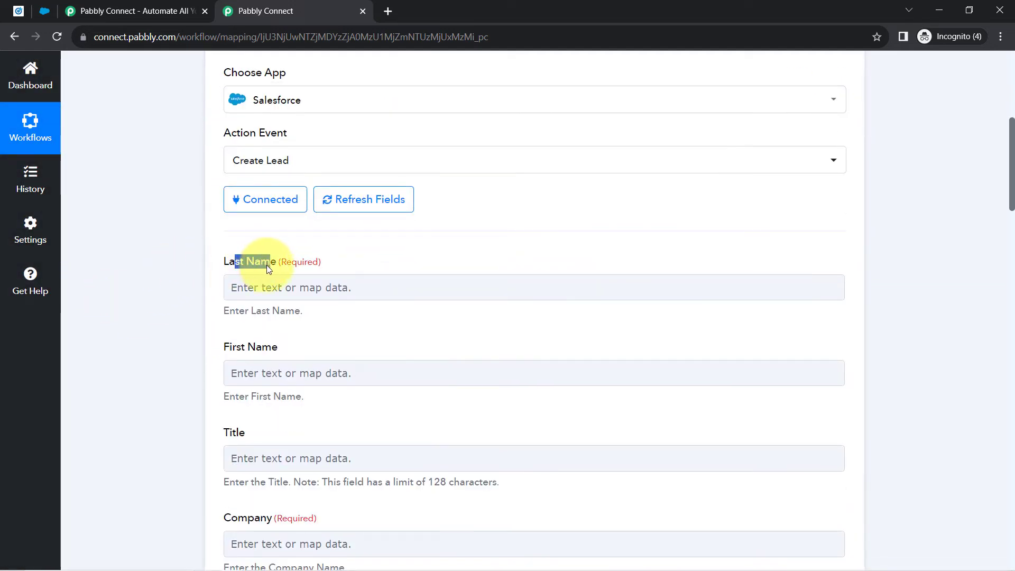
scroll(498, 294, up, 7)
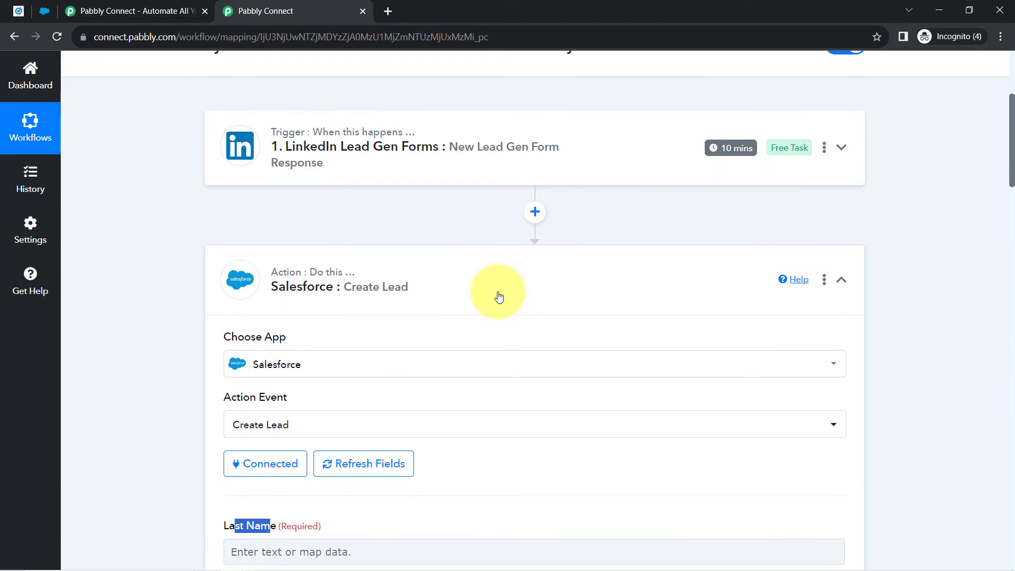
click(460, 244)
scroll(151, 360, down, 10)
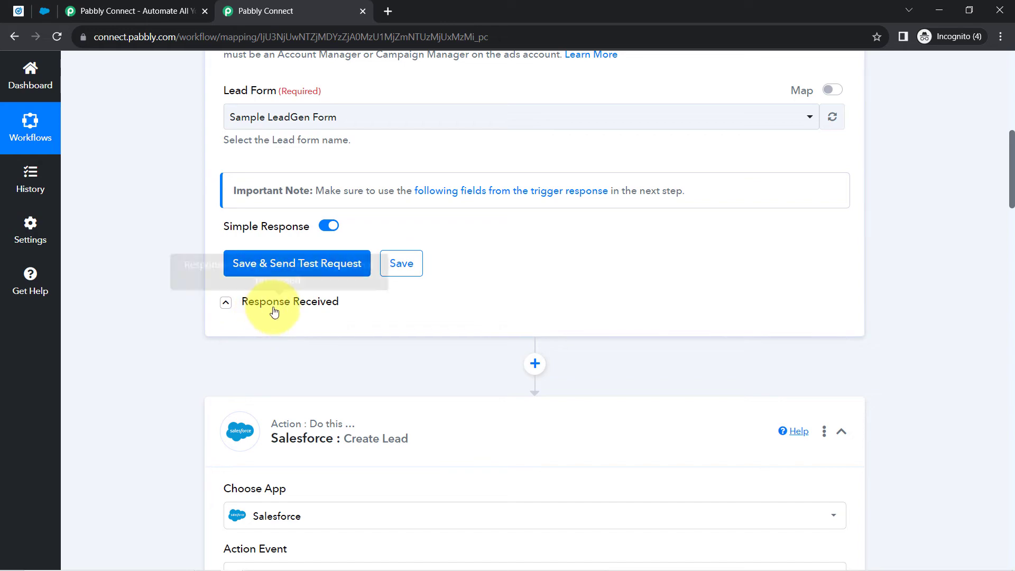
click(228, 303)
scroll(195, 326, down, 5)
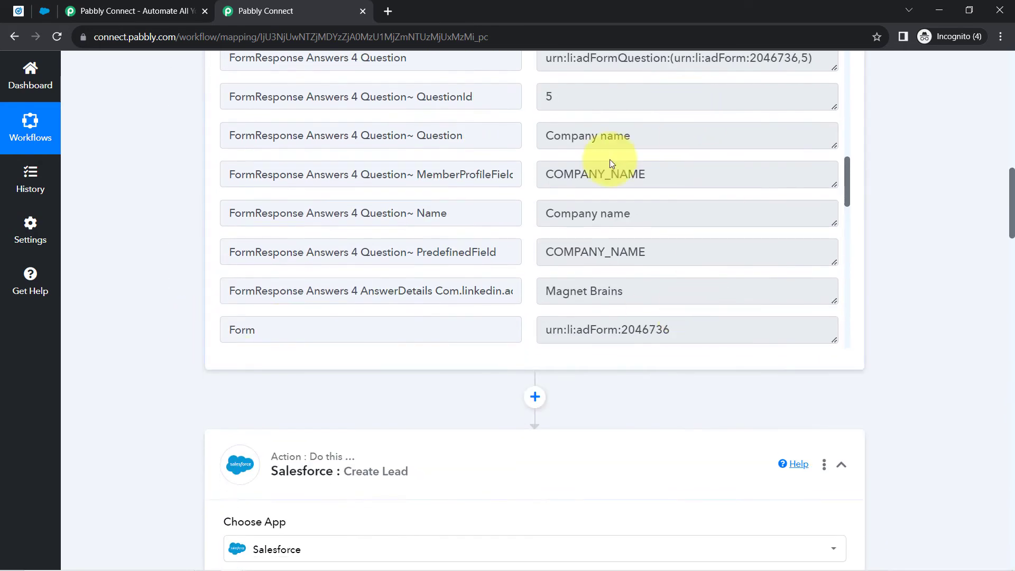
scroll(664, 261, down, 1)
scroll(647, 181, up, 3)
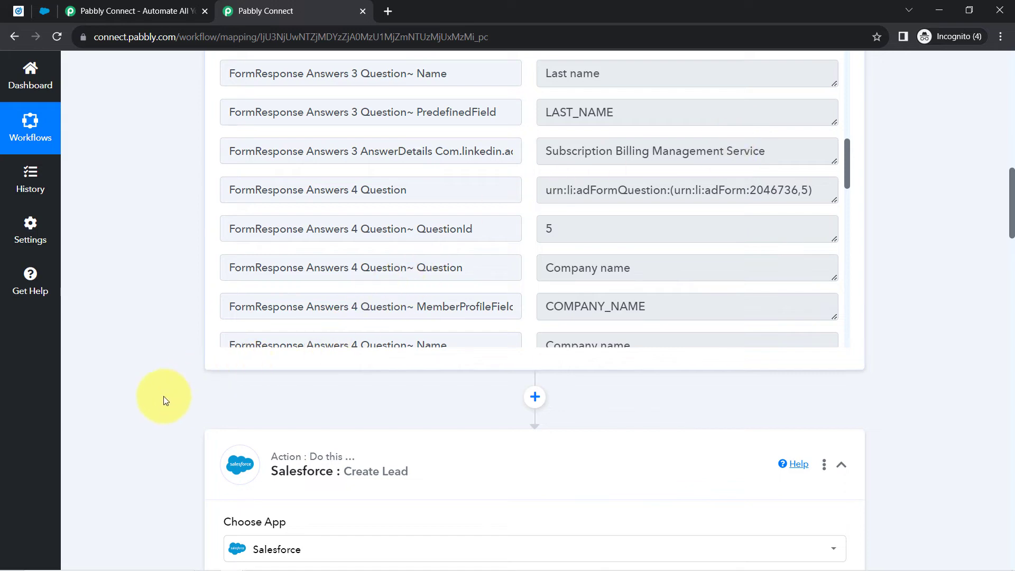
scroll(163, 400, down, 6)
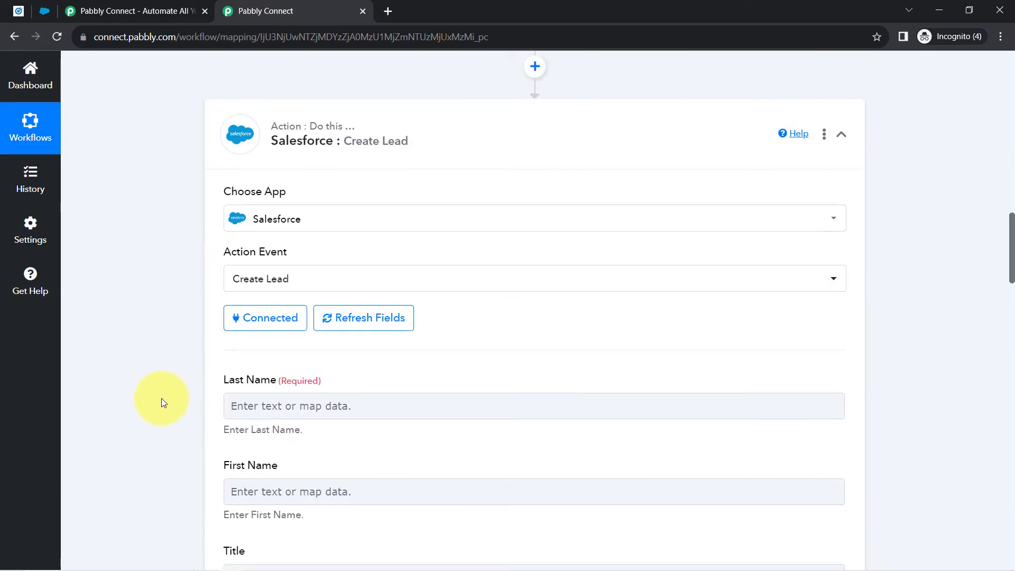
scroll(698, 152, up, 3)
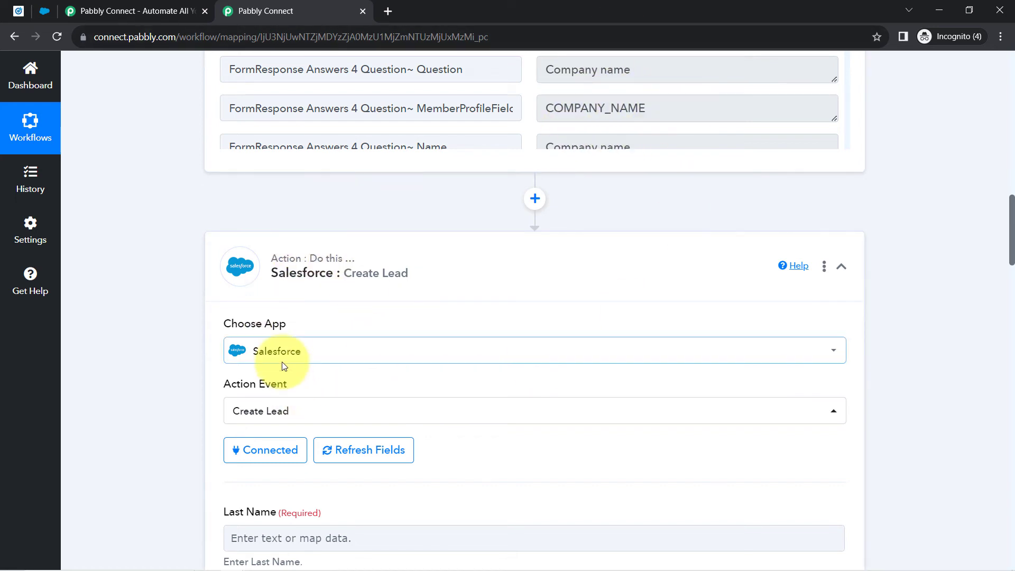
scroll(120, 280, down, 5)
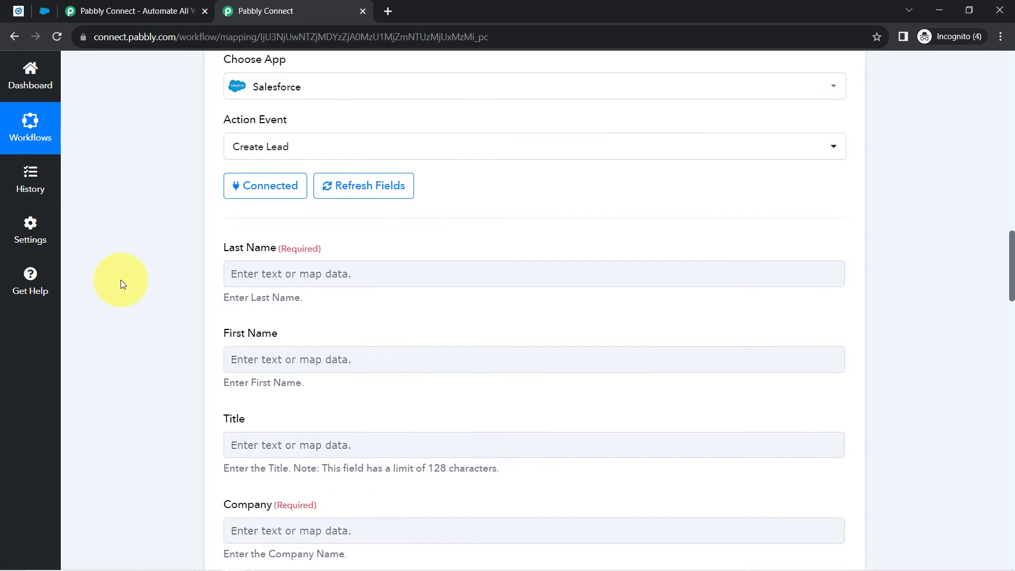
- Map Last Name to the LinkedIn Answers 3 AnswerDetails value
click(267, 275)
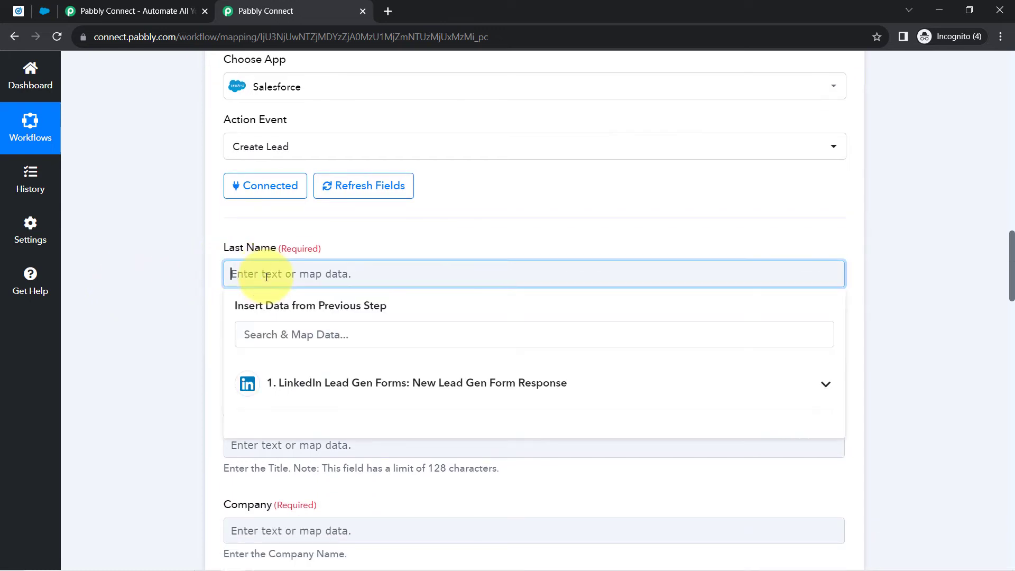
click(317, 382)
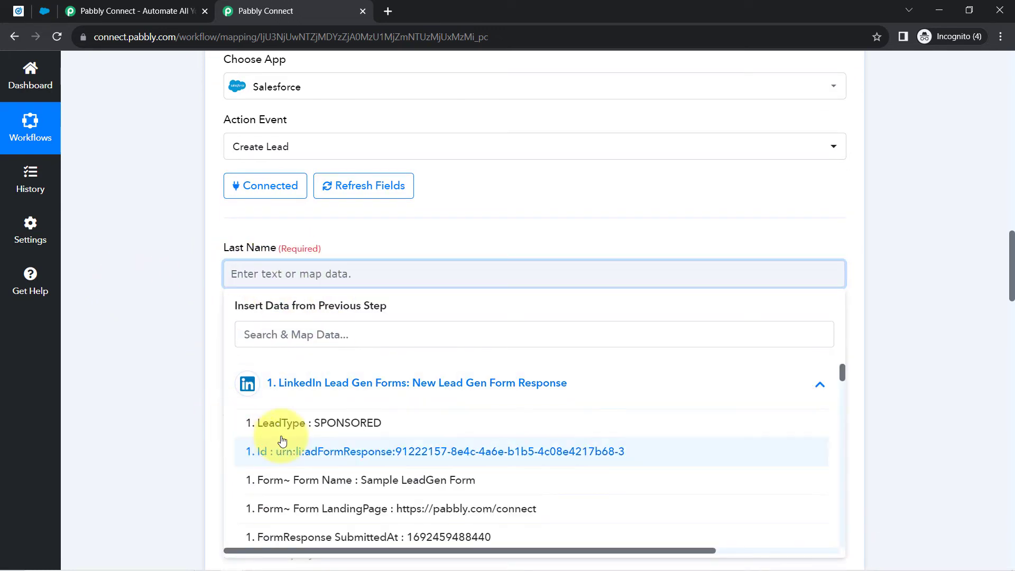
scroll(346, 444, down, 2)
scroll(347, 444, down, 10)
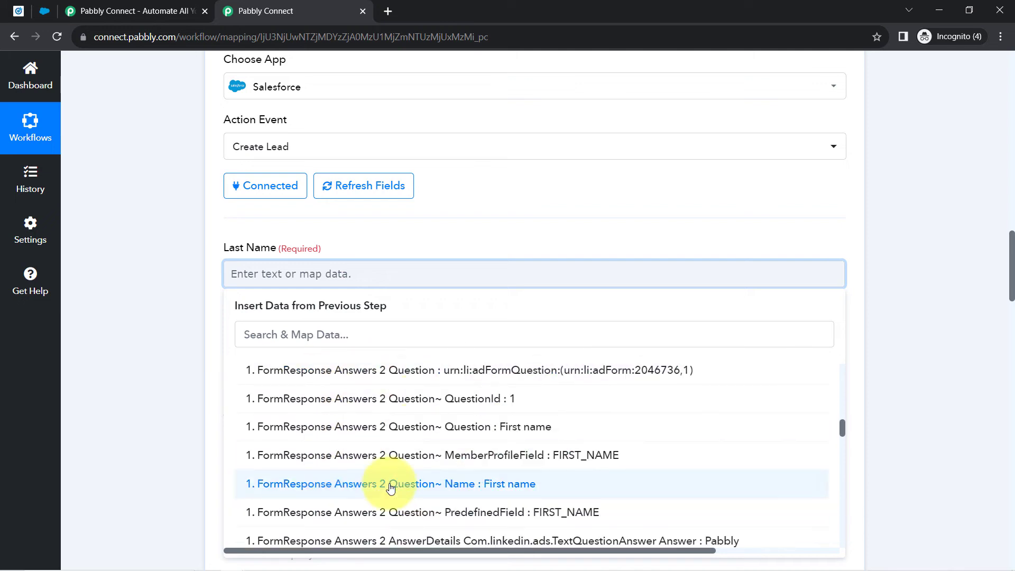
scroll(358, 460, down, 2)
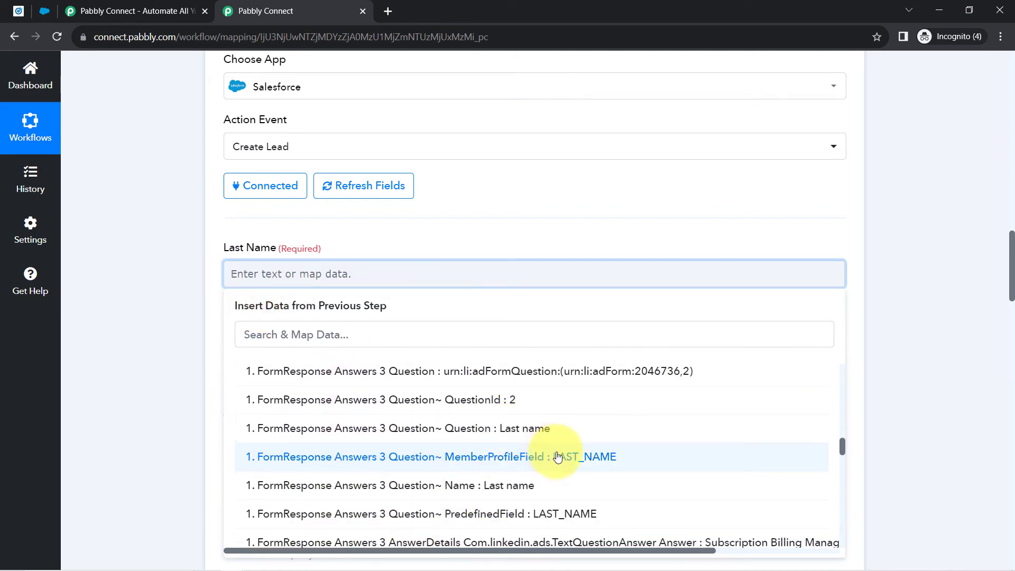
scroll(558, 457, down, 1)
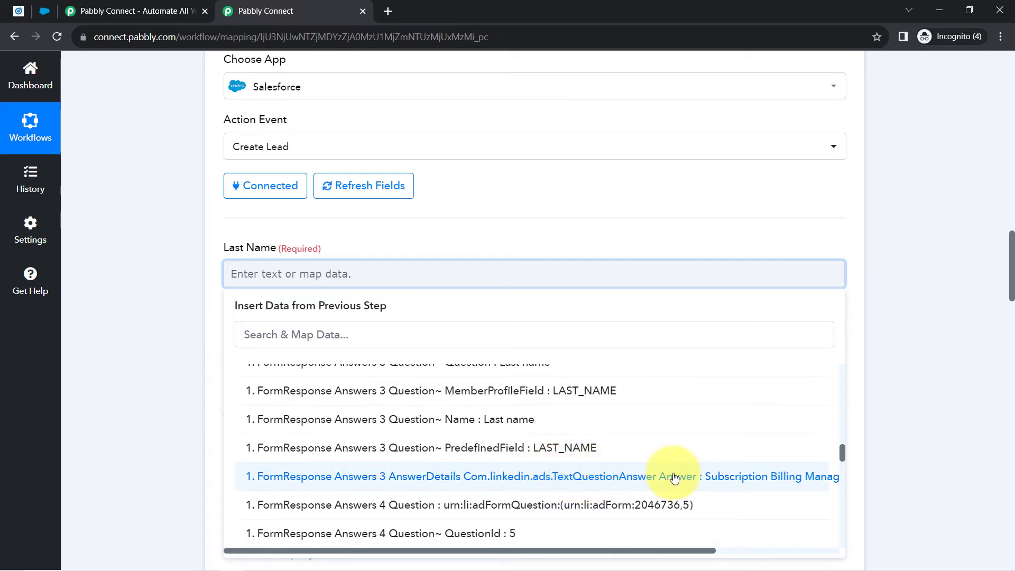
click(735, 478)
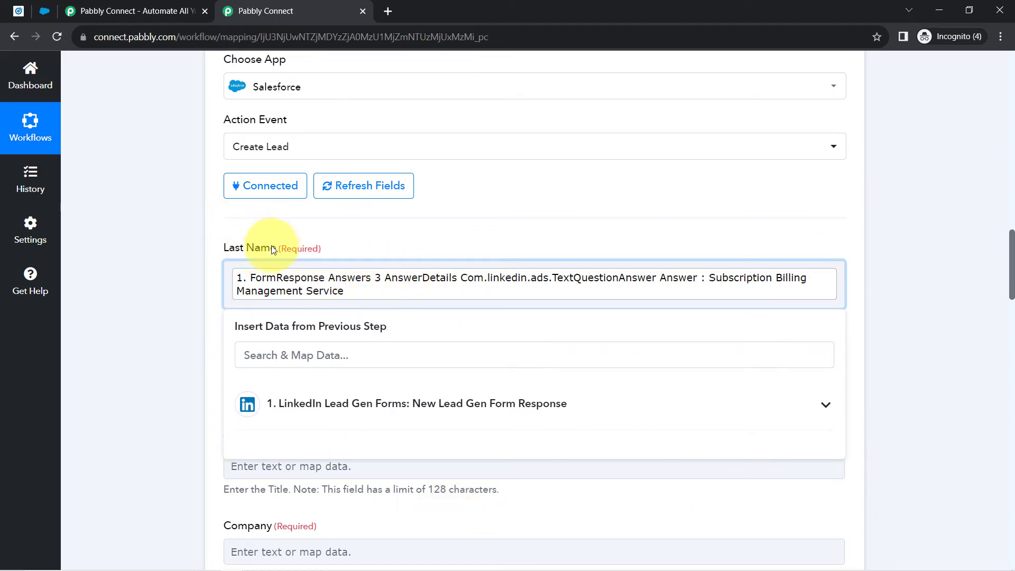
click(204, 287)
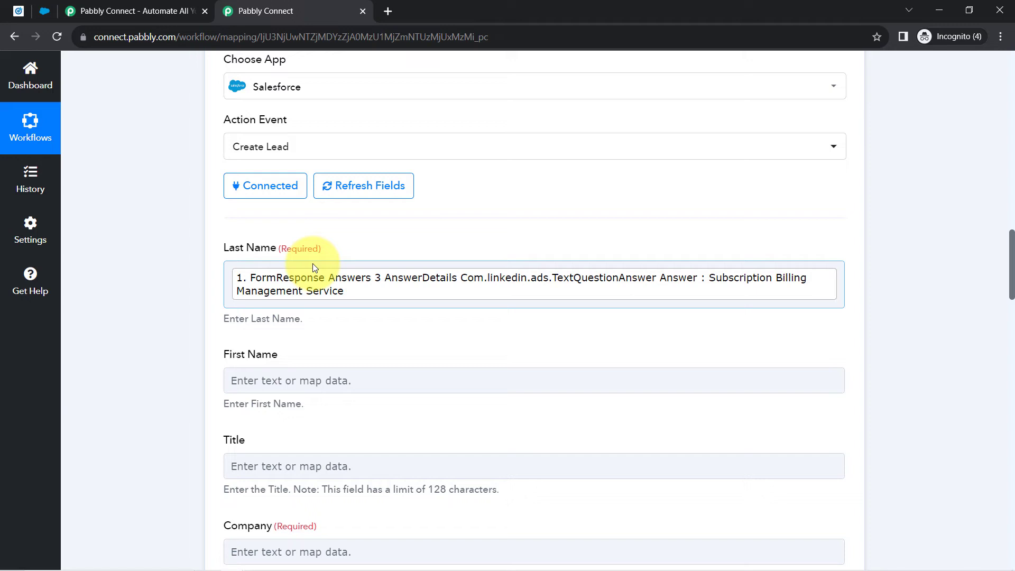
click(262, 259)
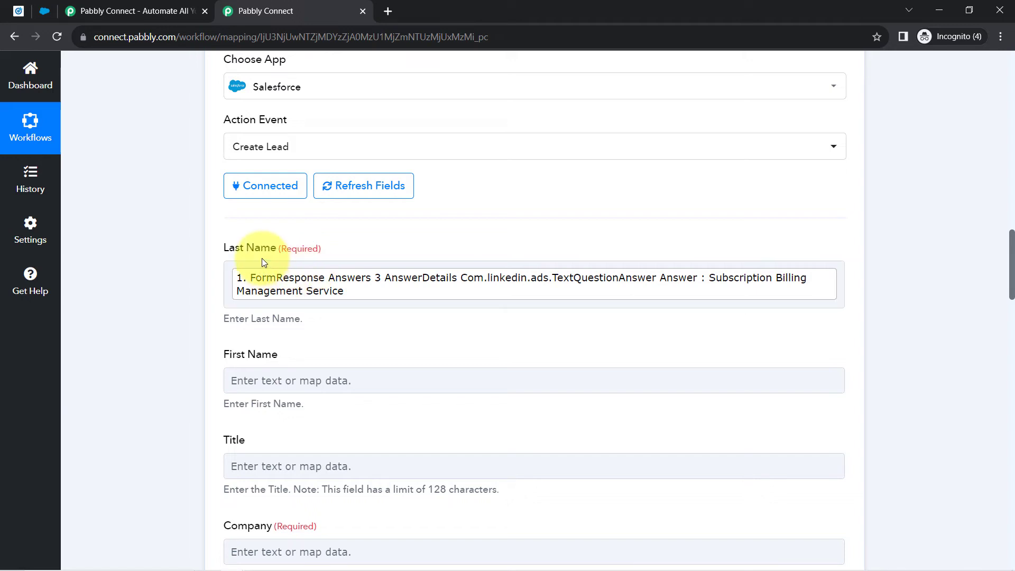
- Map First Name to the Question Answers First Name value, found by searching 'pabbly'
scroll(257, 323, down, 1)
click(260, 313)
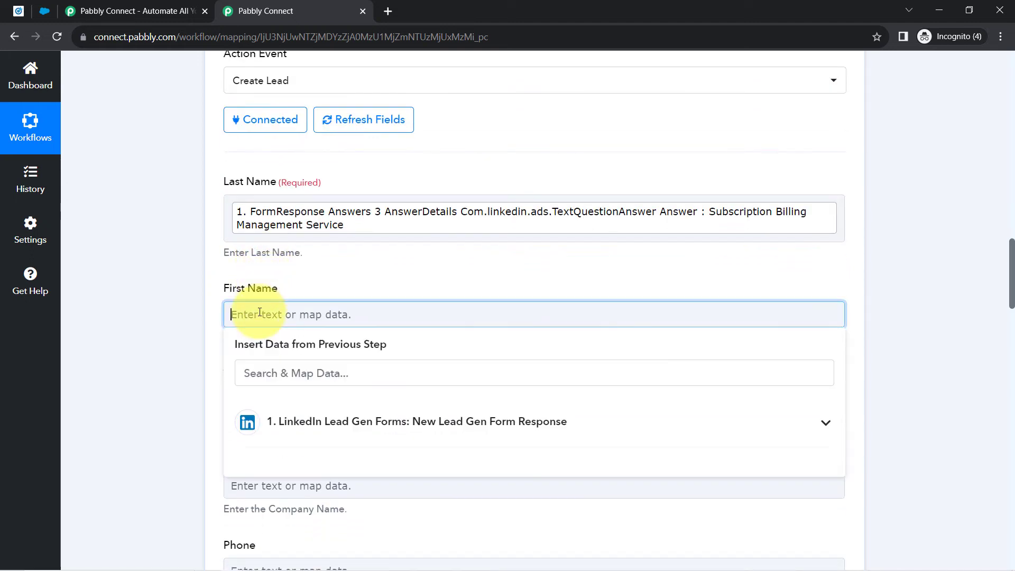
text(dfvdfb)
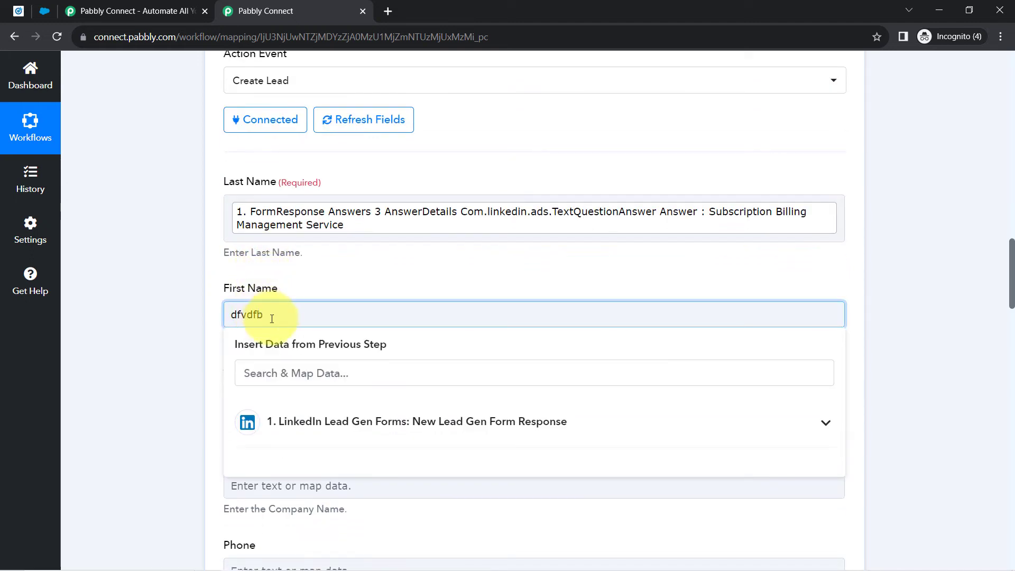
double_click(251, 319)
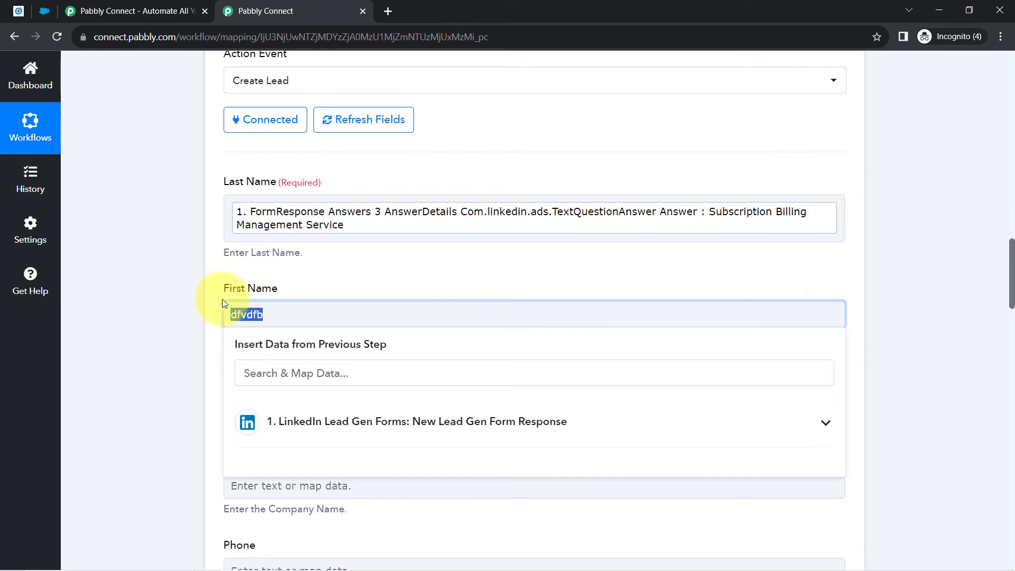
key(BackSpace)
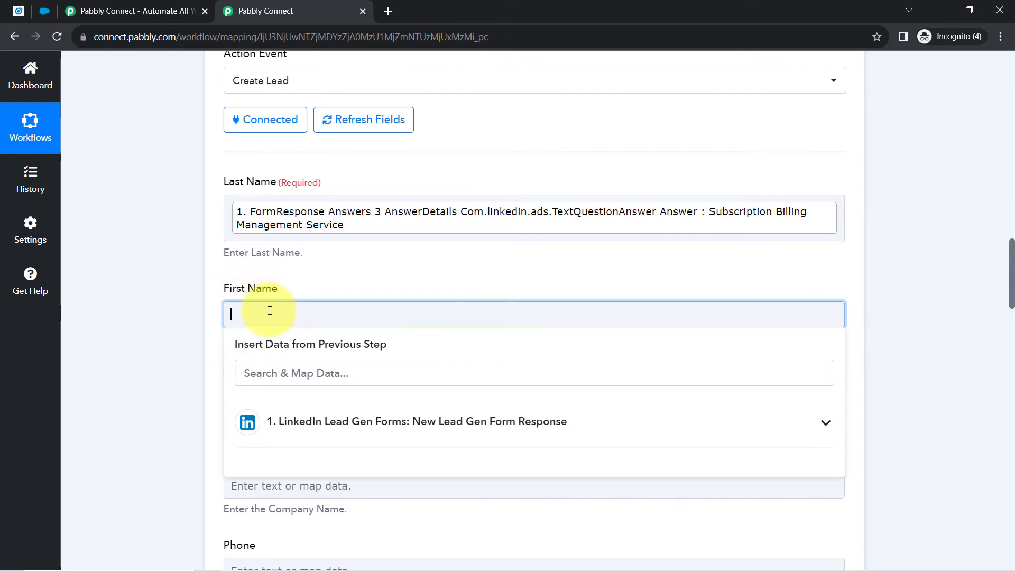
click(269, 423)
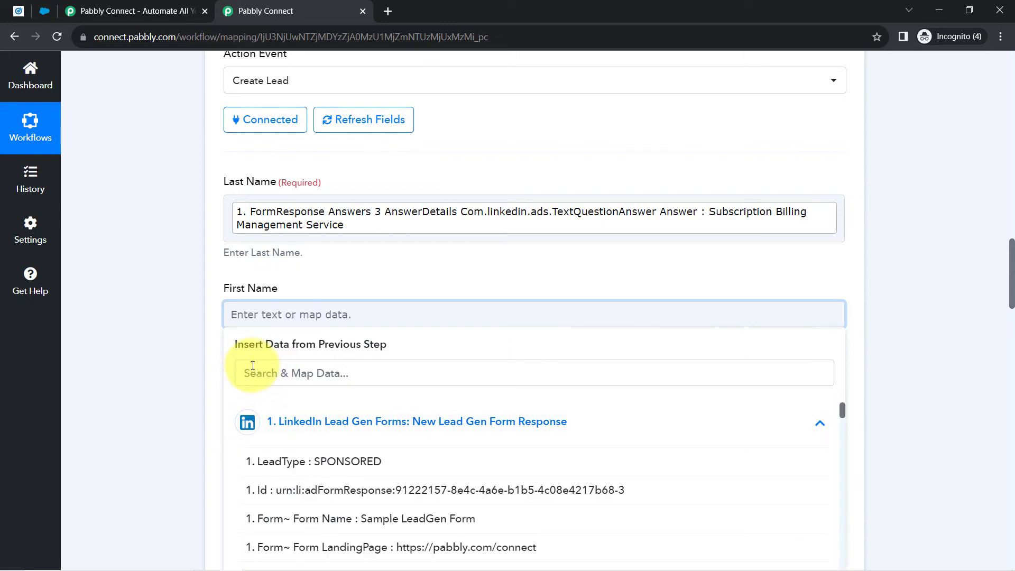
click(252, 365)
text(pabb)
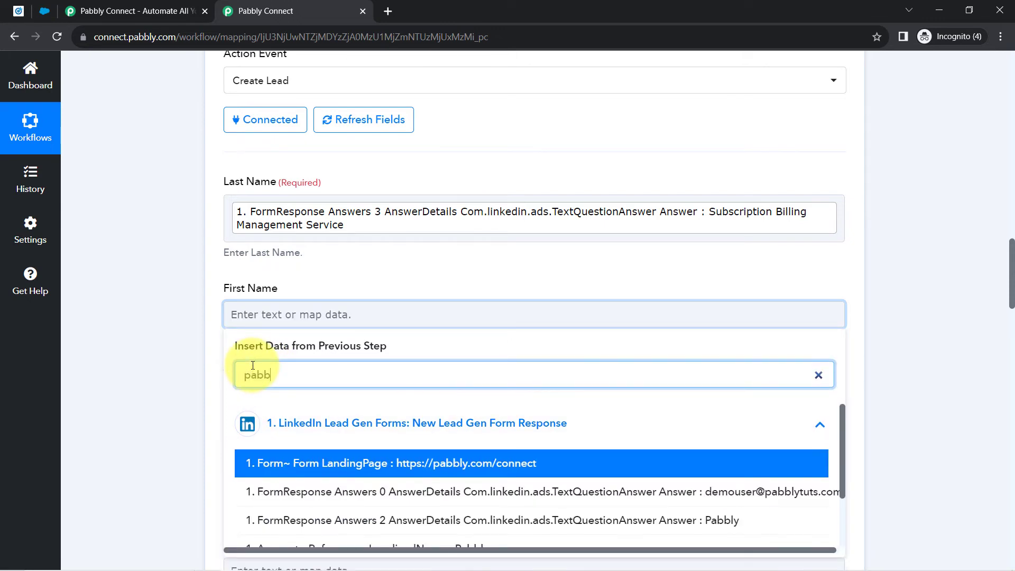
text(ly)
scroll(296, 370, down, 4)
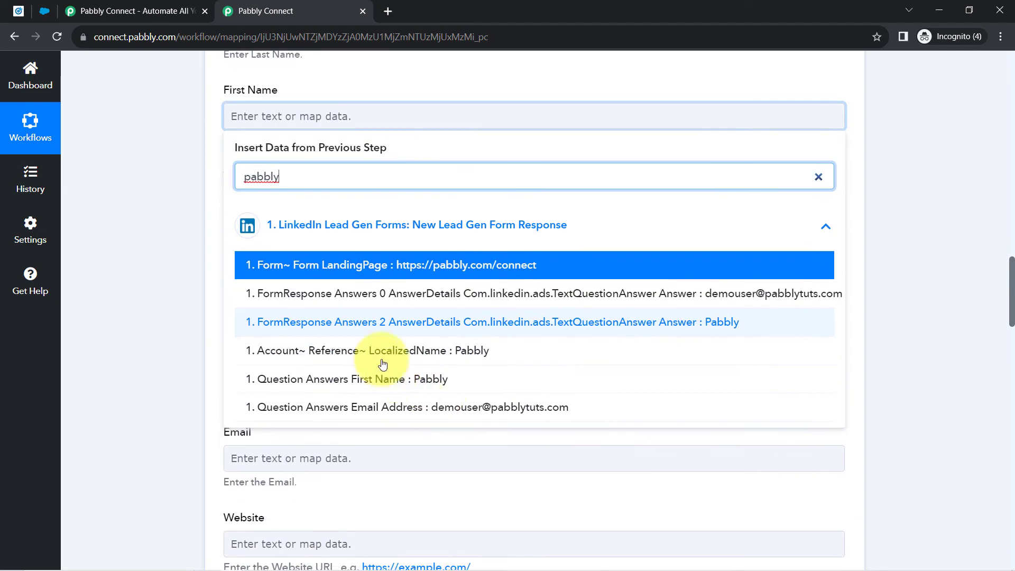
click(395, 381)
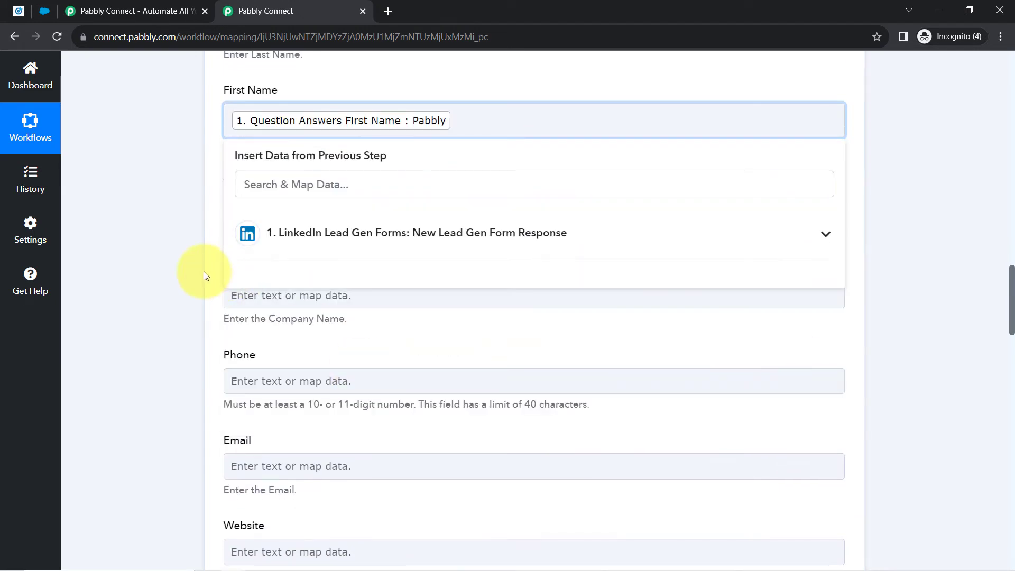
click(205, 275)
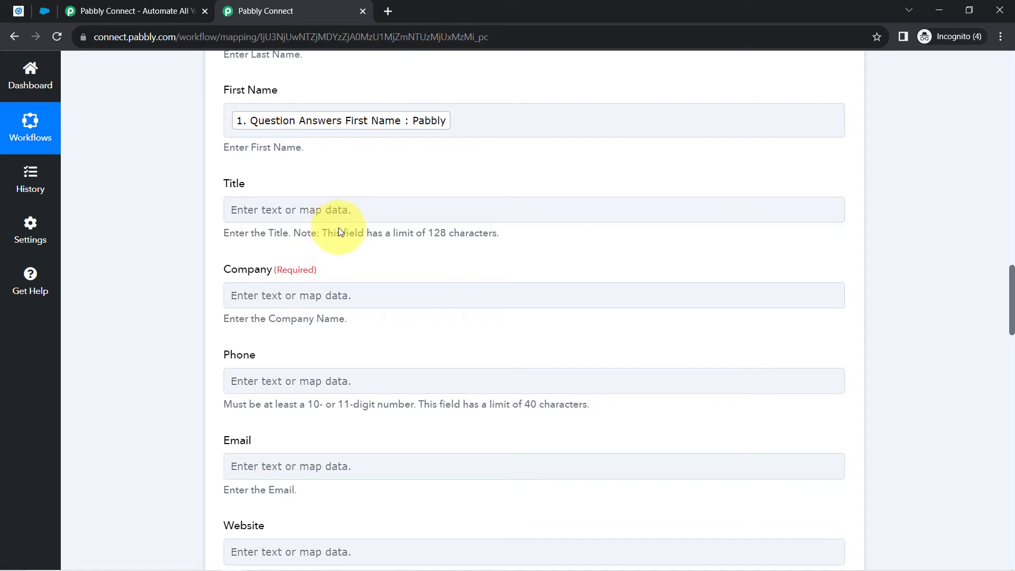
- Look at the Title field's LinkedIn mapping options but leave Title empty
drag(225, 178, 247, 181)
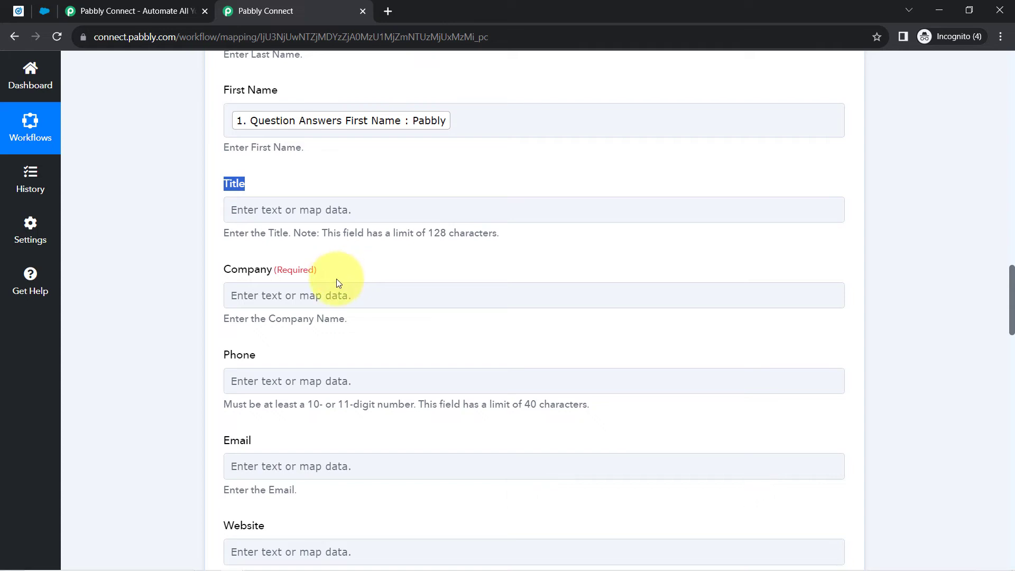
scroll(338, 280, up, 3)
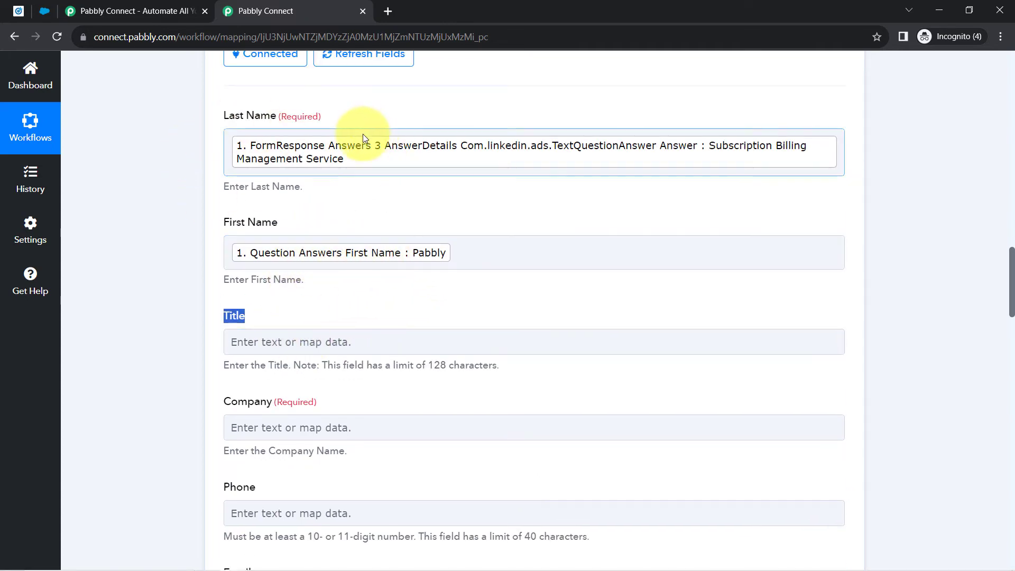
click(257, 338)
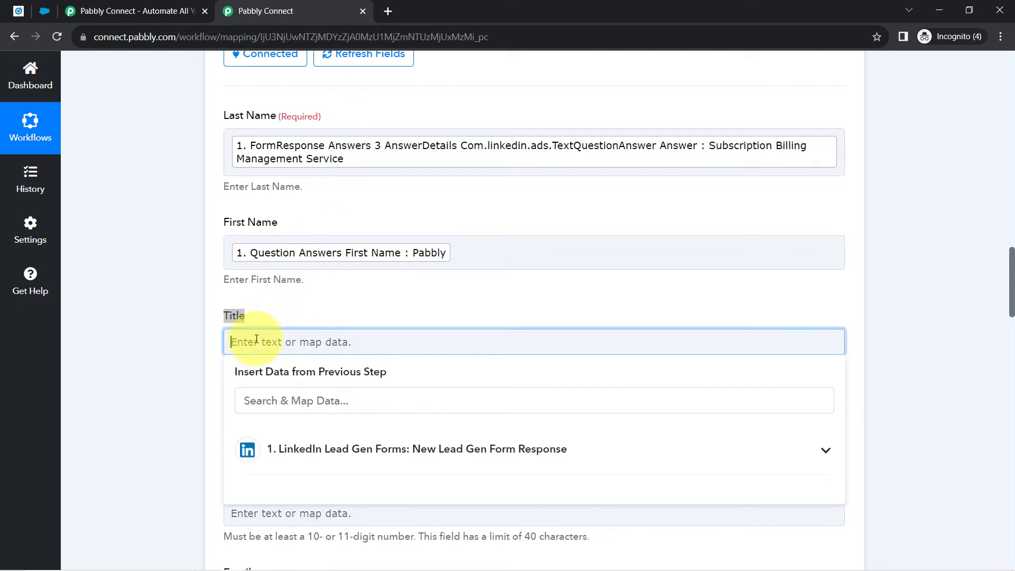
click(295, 448)
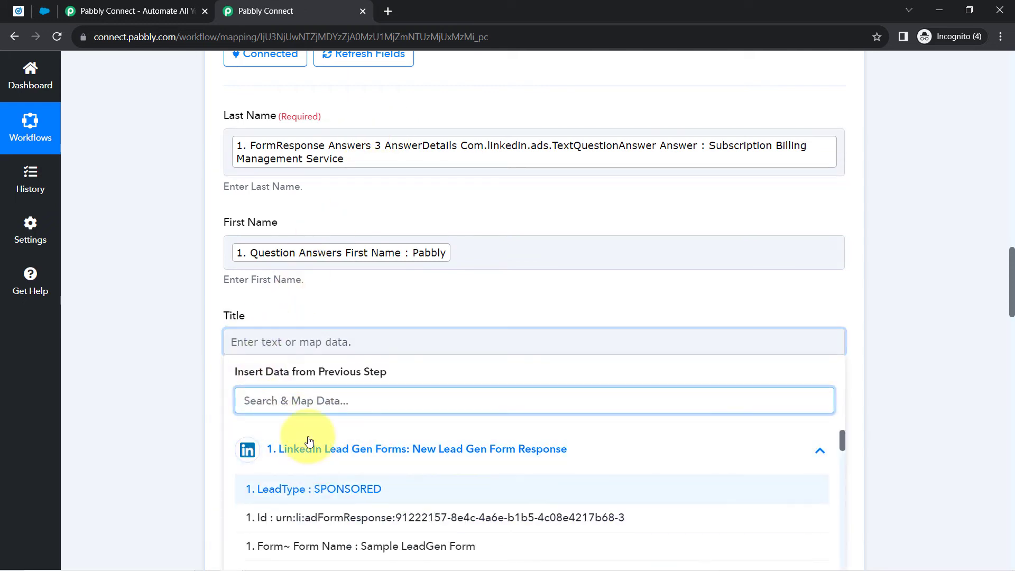
click(269, 342)
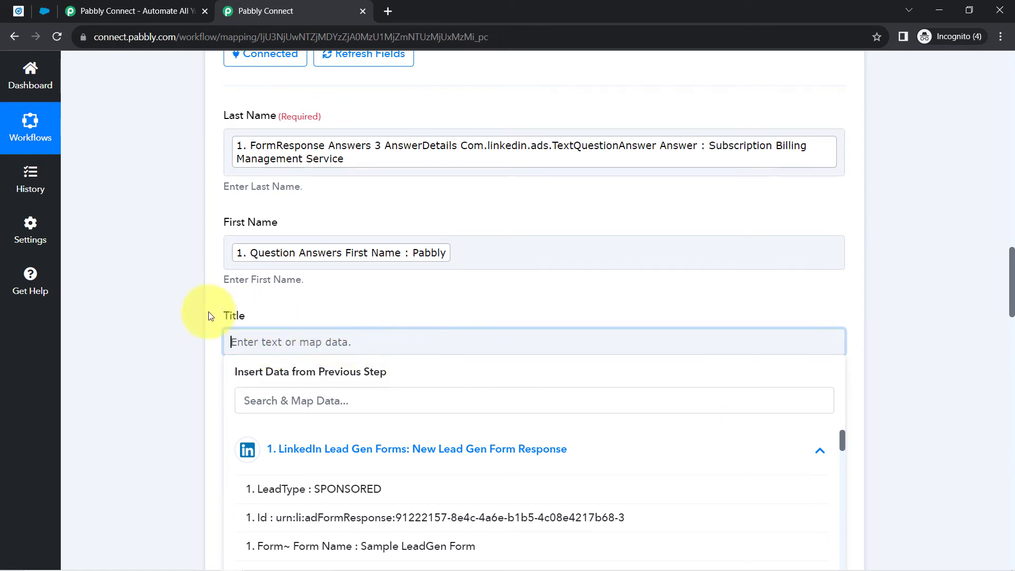
click(184, 324)
scroll(183, 323, down, 1)
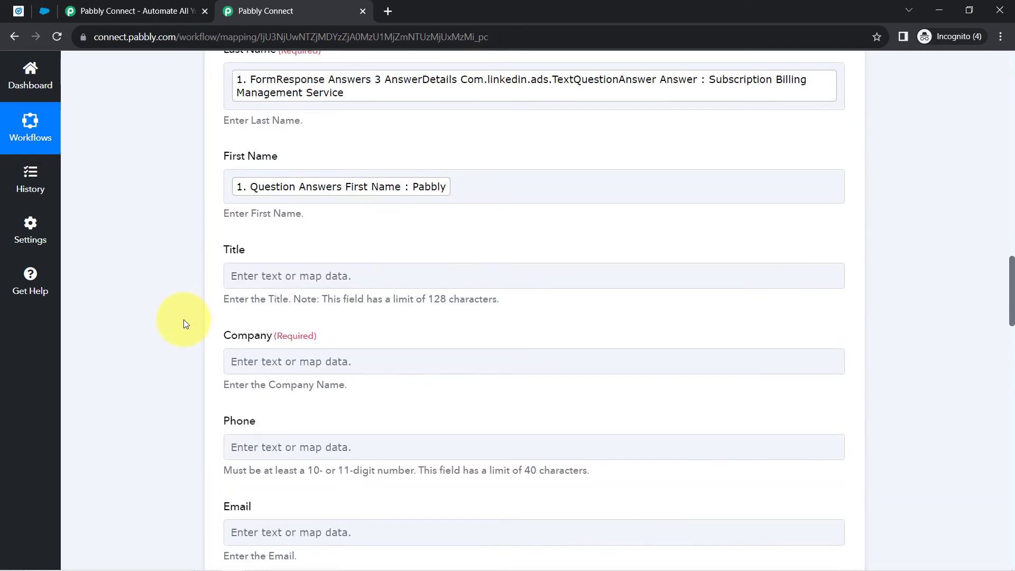
scroll(184, 324, down, 2)
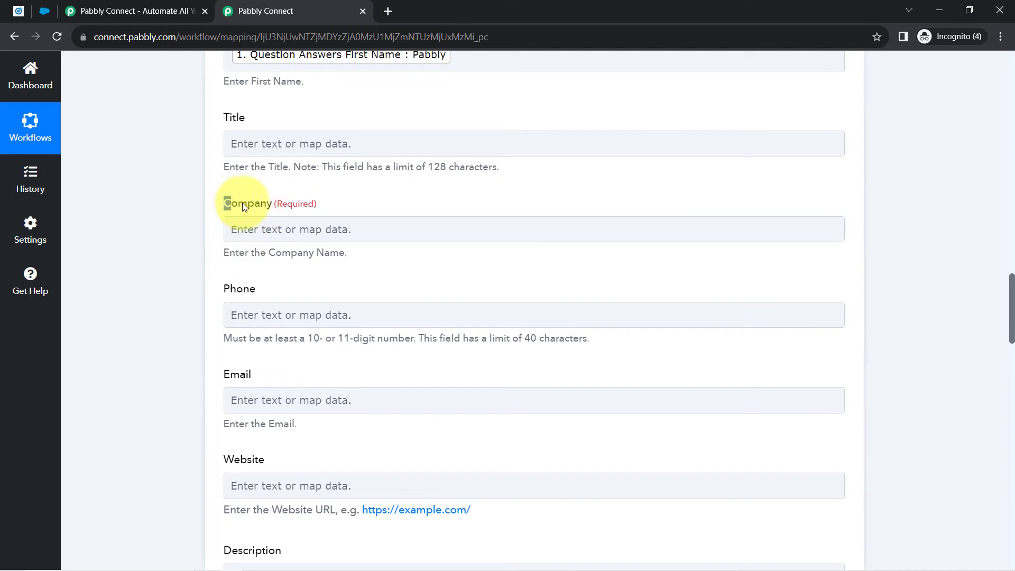
drag(243, 206, 276, 203)
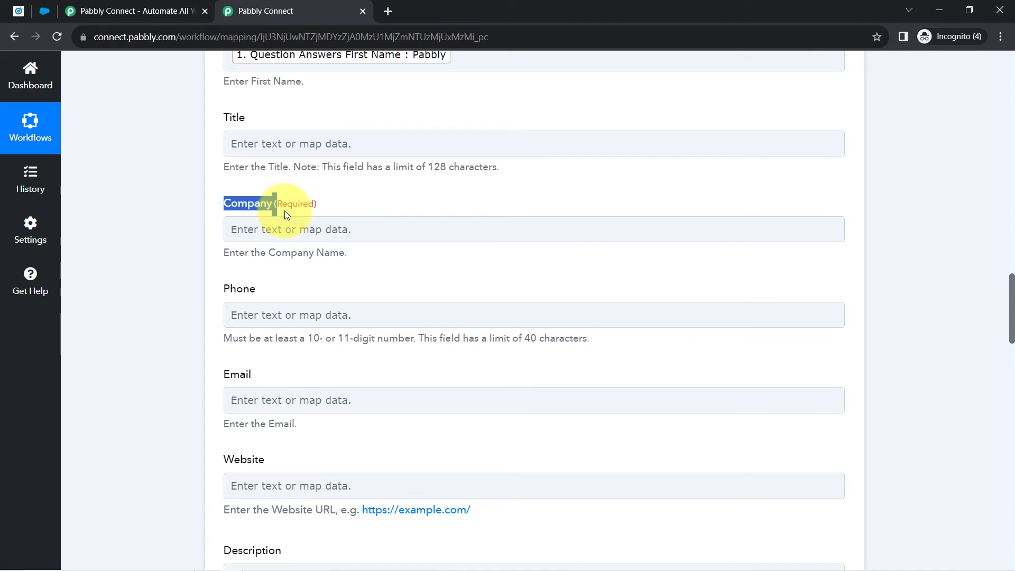
- Map Company to the Question Answers Company Name value, searched with 'magn'
click(239, 227)
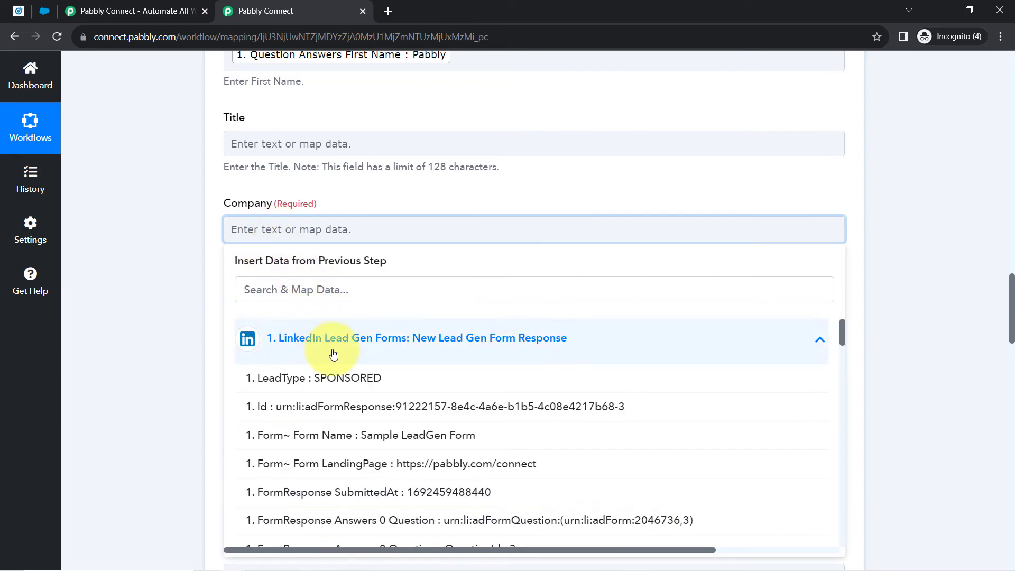
scroll(593, 408, down, 3)
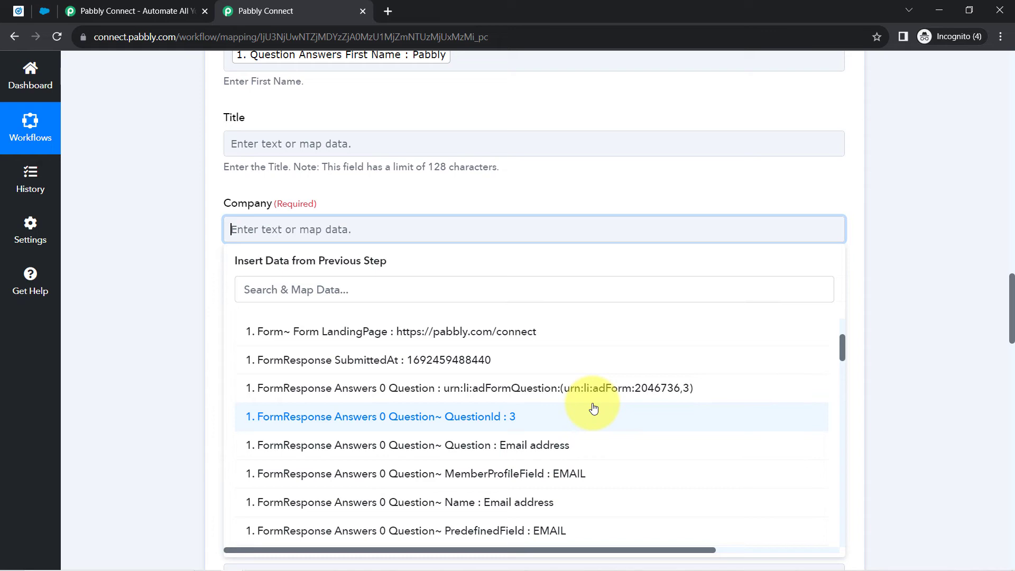
scroll(442, 380, down, 3)
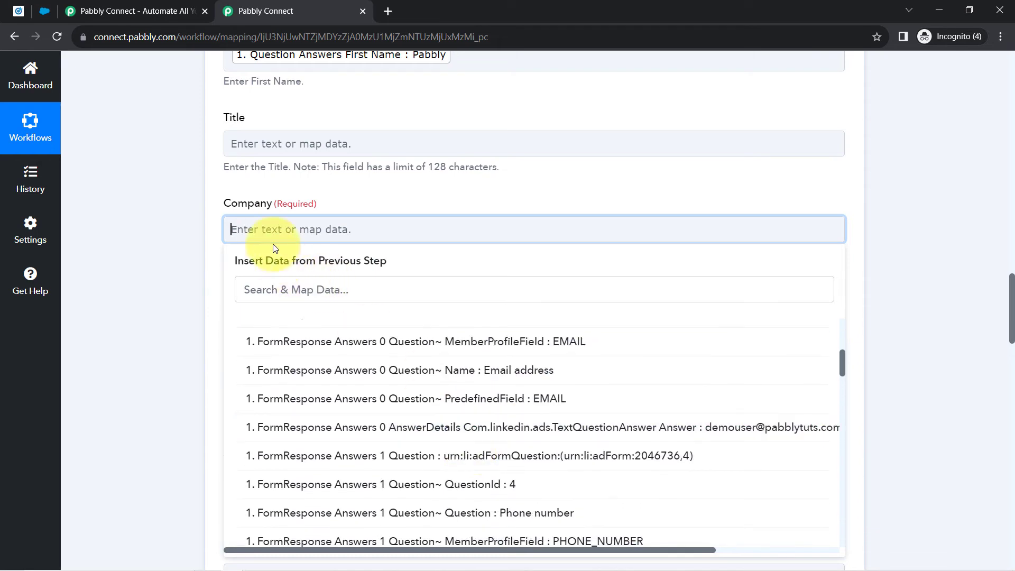
click(307, 290)
text(magn)
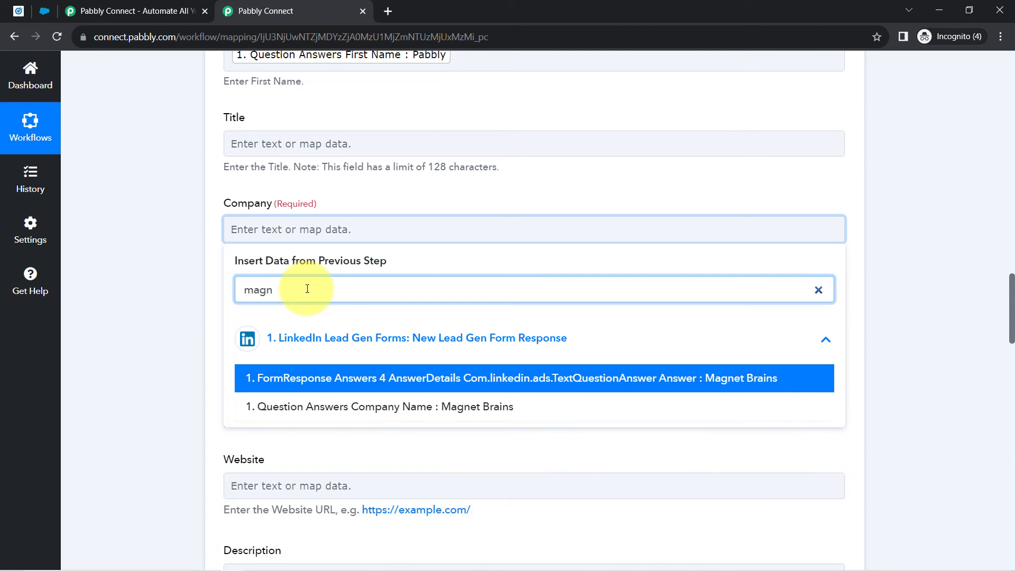
click(285, 407)
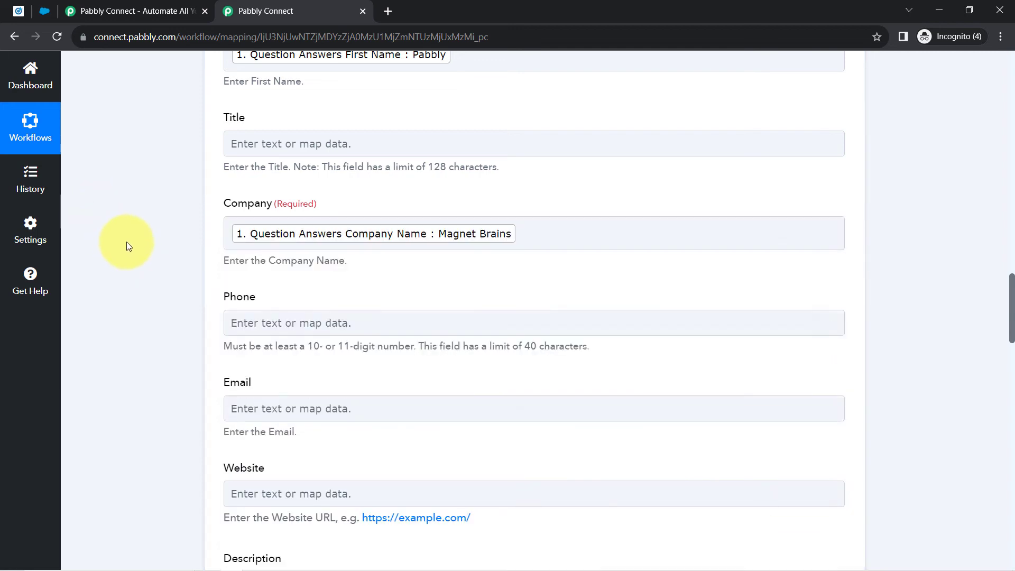
scroll(191, 308, down, 3)
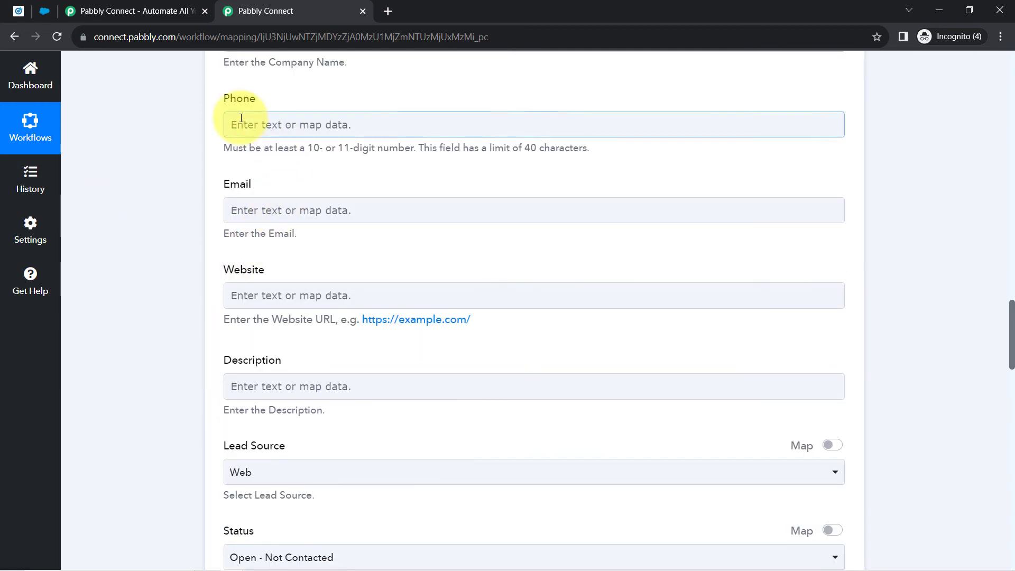
- Map Phone to the LinkedIn phone number answer, searched with '98'
click(240, 125)
click(267, 233)
click(261, 190)
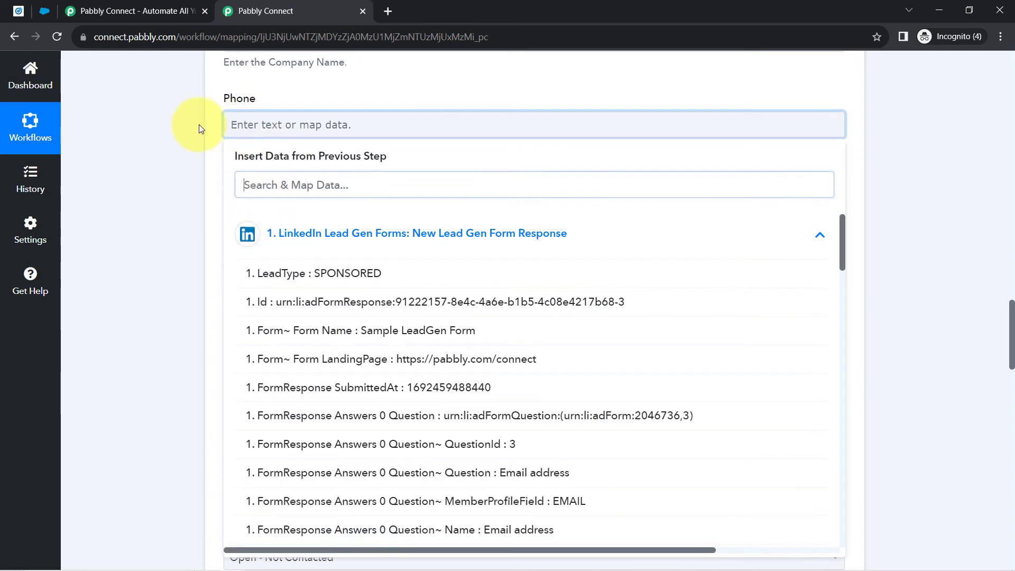
text(98)
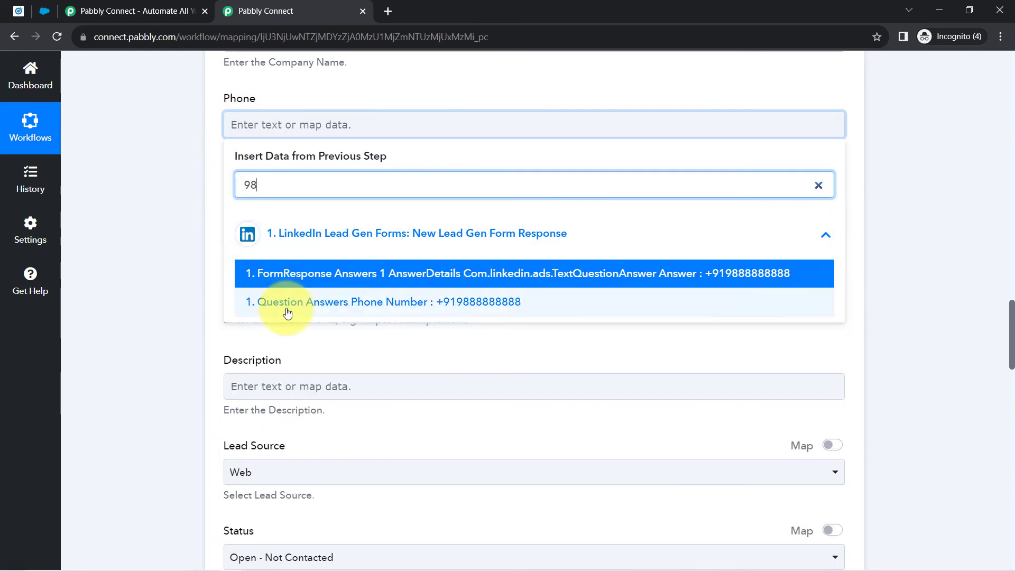
click(284, 307)
click(154, 191)
- Map Email to the LinkedIn email address answer, searched with '@'
click(254, 217)
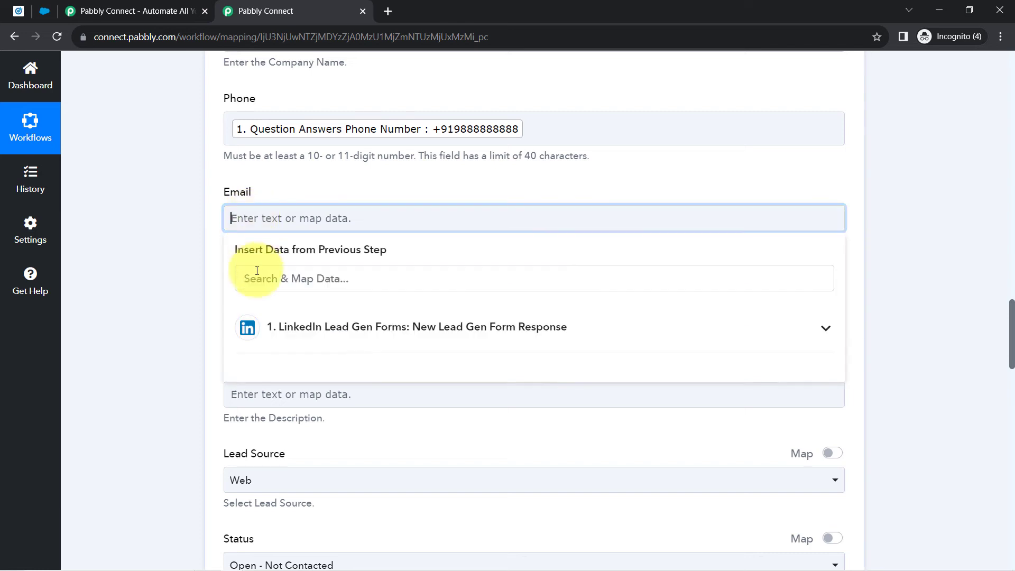
click(257, 278)
text(@)
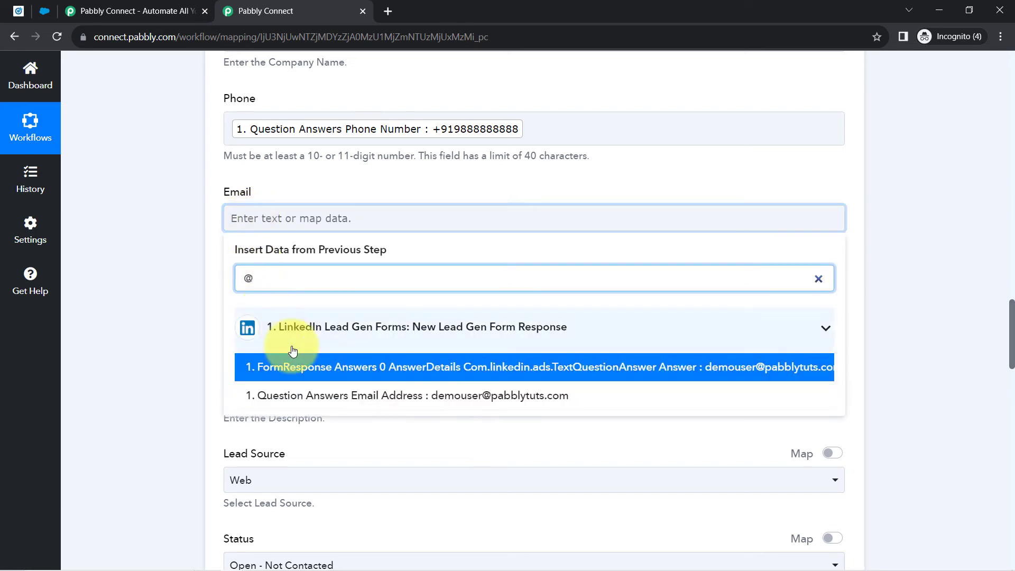
click(423, 392)
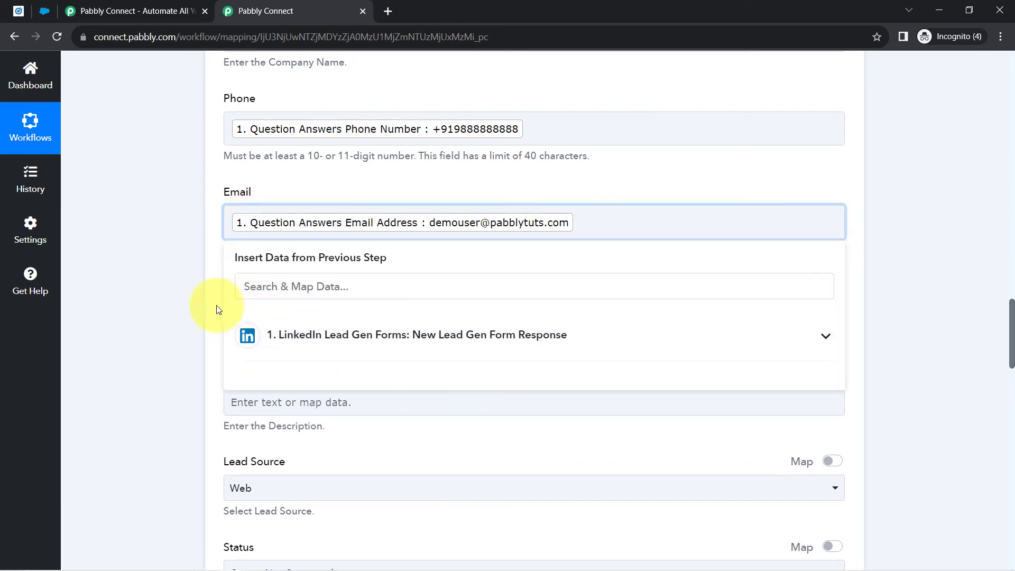
click(191, 306)
scroll(189, 289, down, 3)
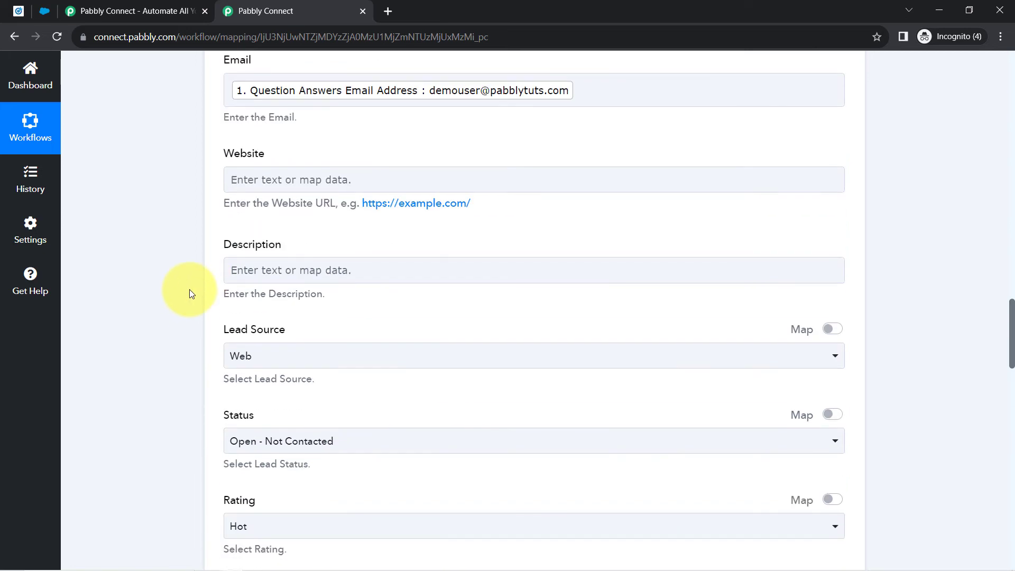
- Set the lead's Lead Source to Other
scroll(190, 290, down, 1)
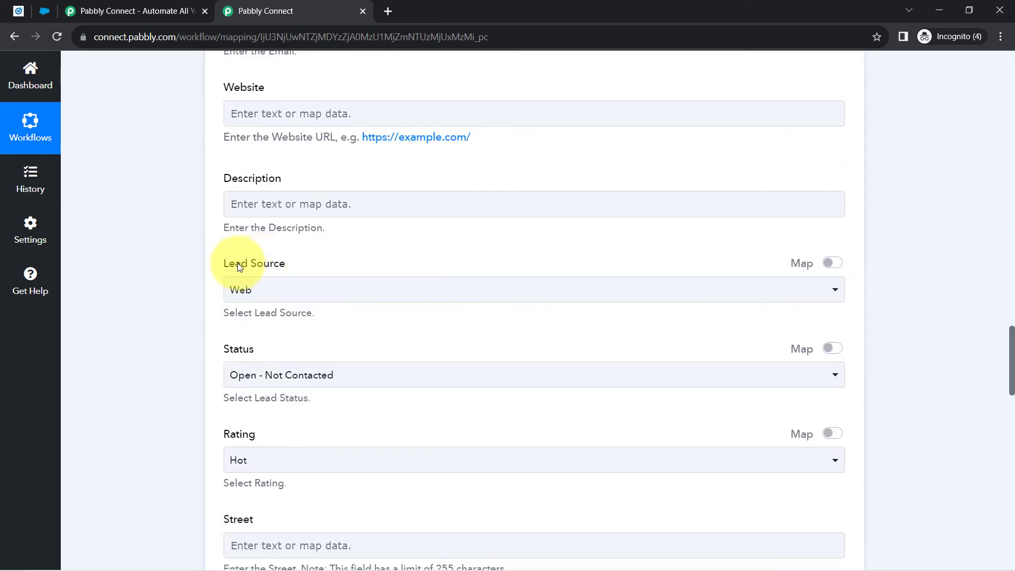
drag(238, 263, 274, 268)
click(248, 294)
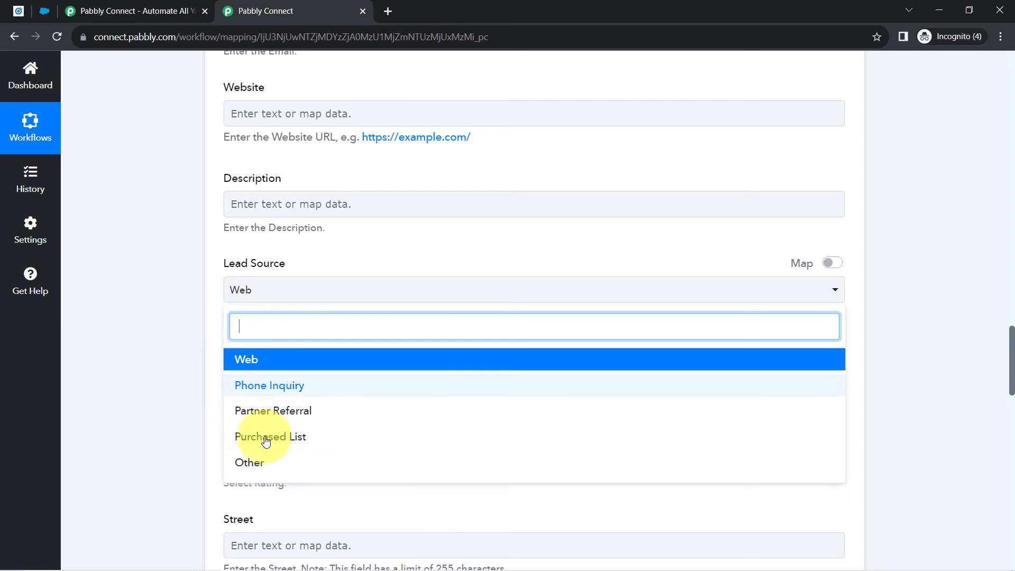
click(250, 461)
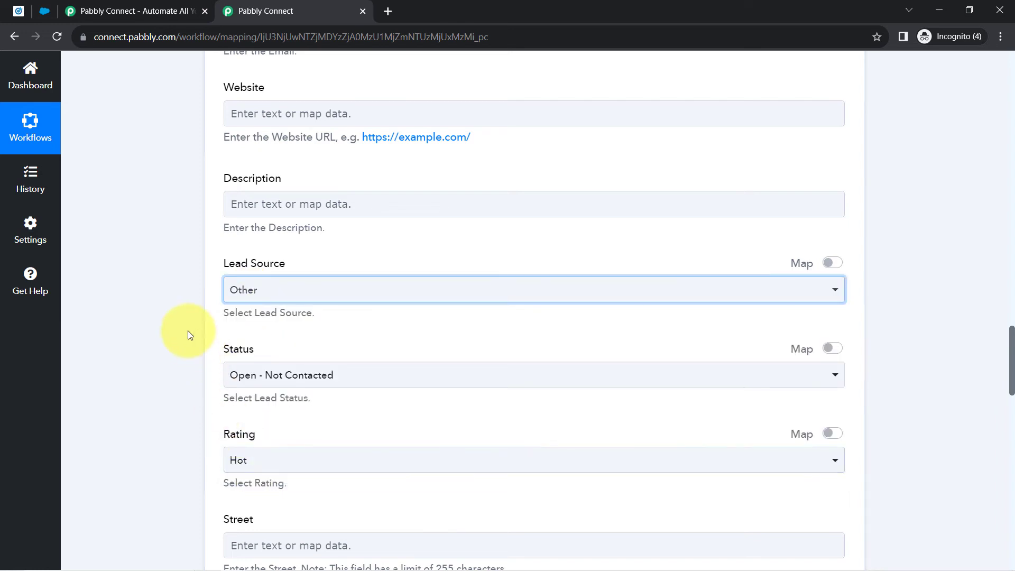
scroll(188, 333, down, 2)
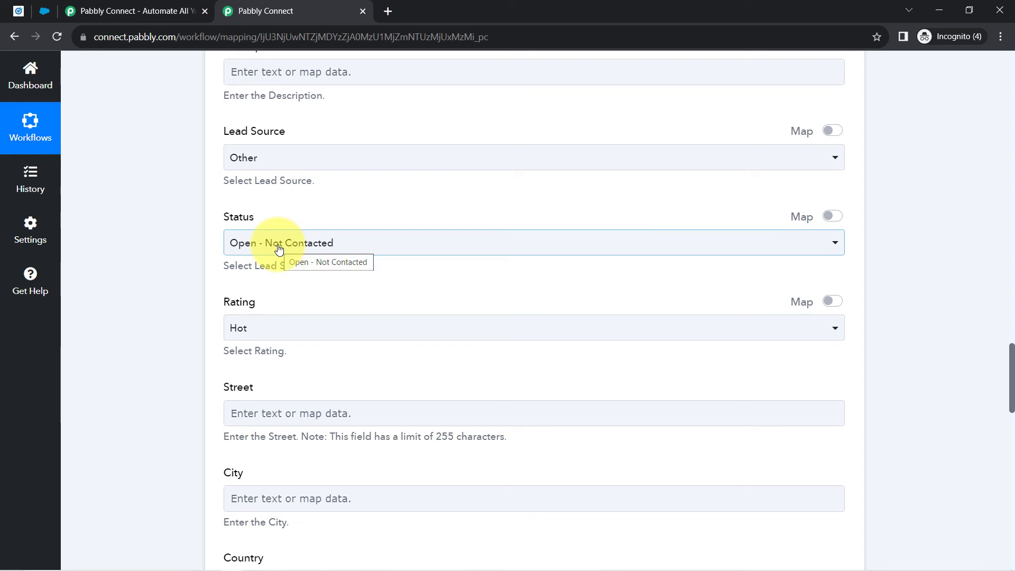
- Keep Status as Open - Not Contacted and set Rating to Hot
click(279, 248)
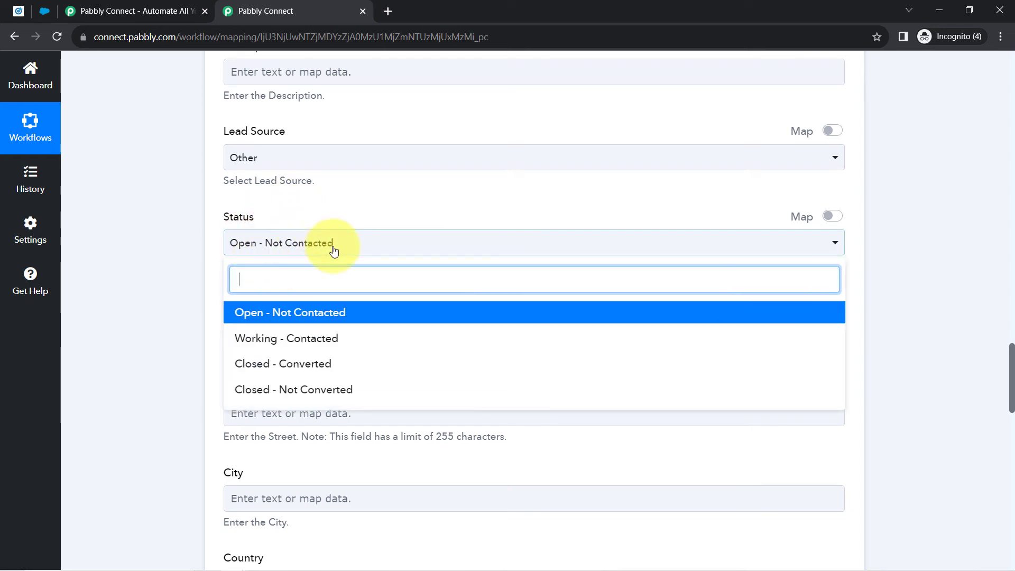
click(327, 317)
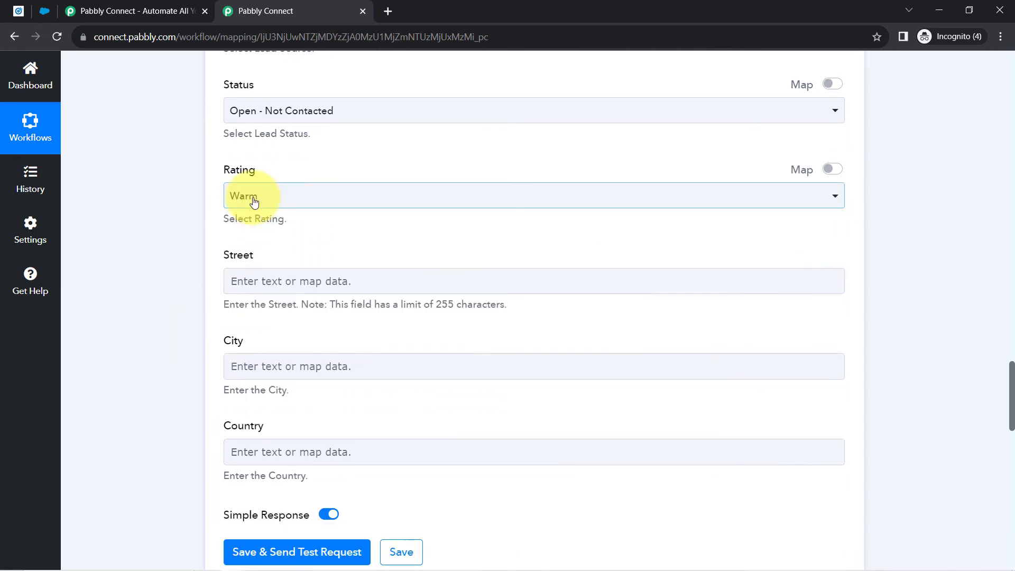
click(254, 197)
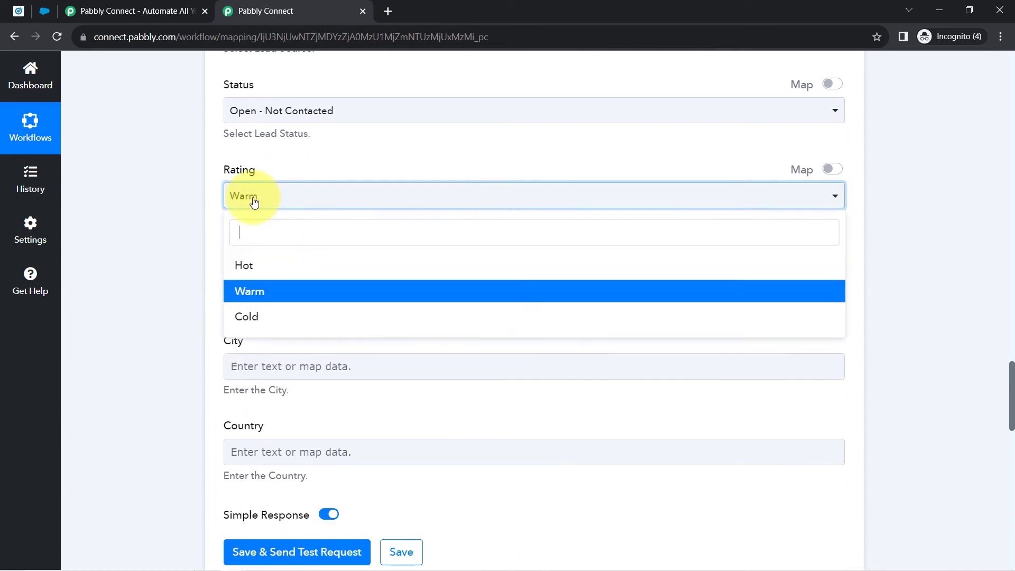
click(245, 271)
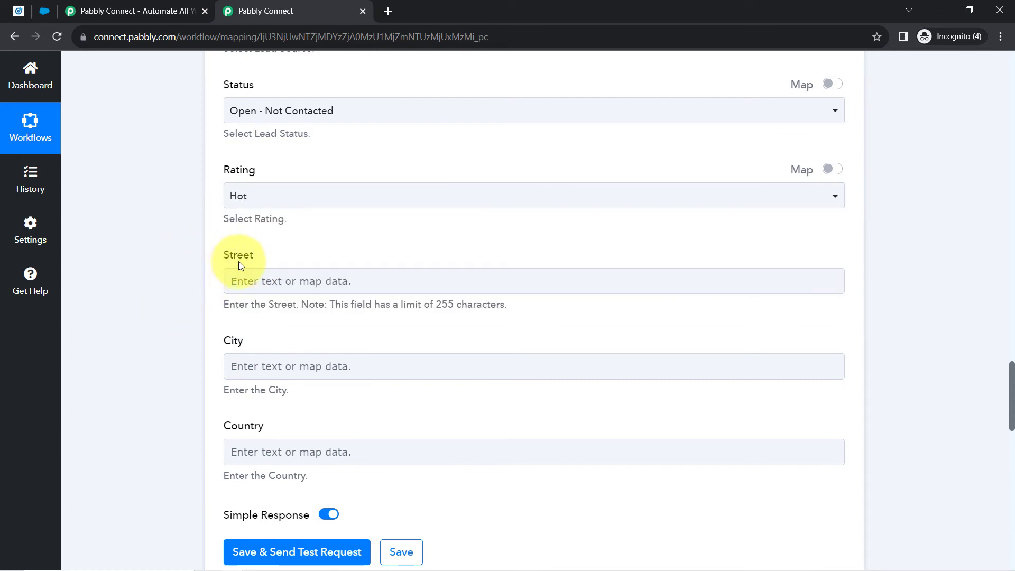
double_click(227, 343)
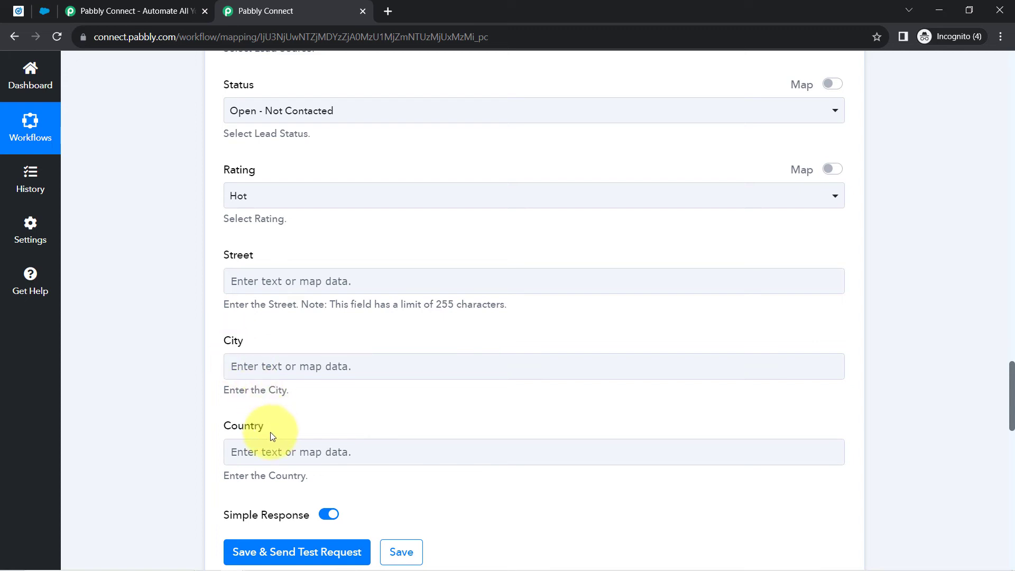
drag(264, 429, 236, 431)
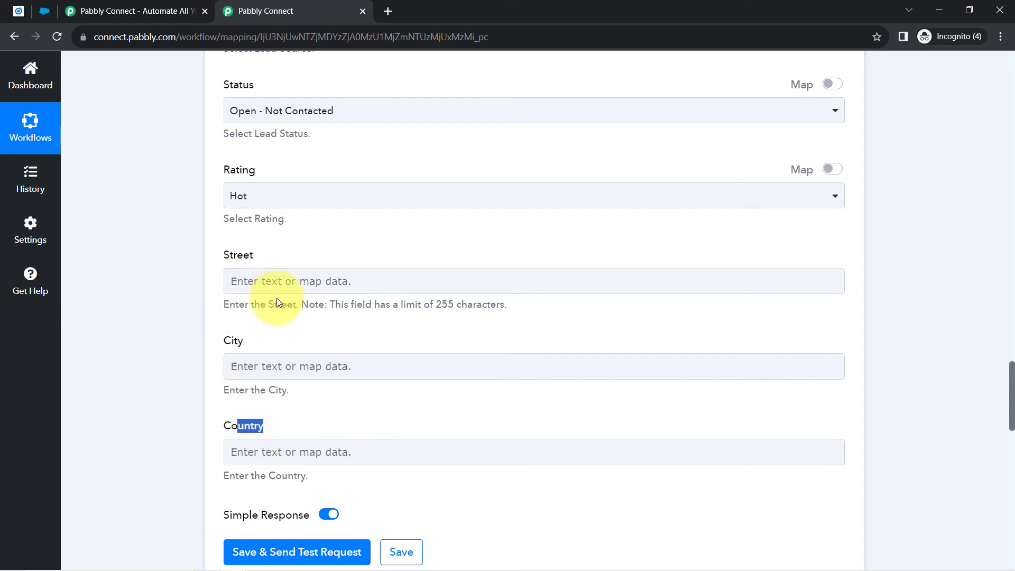
click(154, 353)
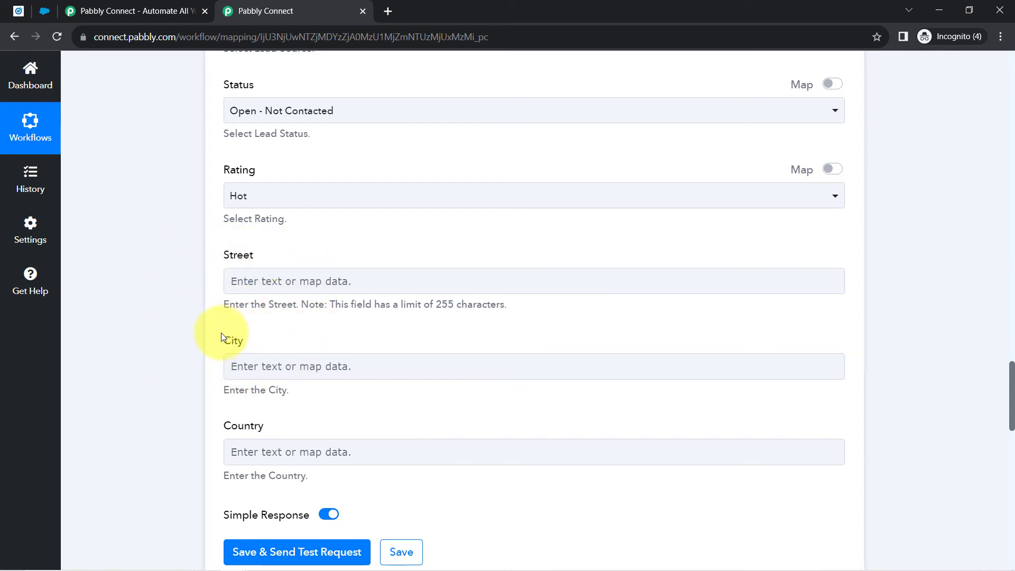
scroll(170, 366, down, 6)
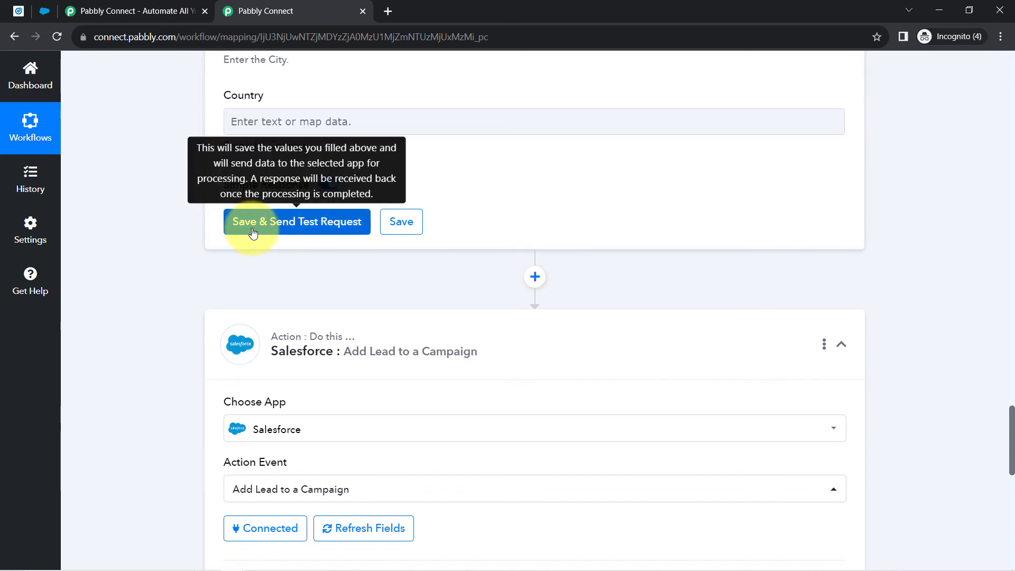
- View the Salesforce Leads list, then return to the Pabbly Connect workflow
click(40, 10)
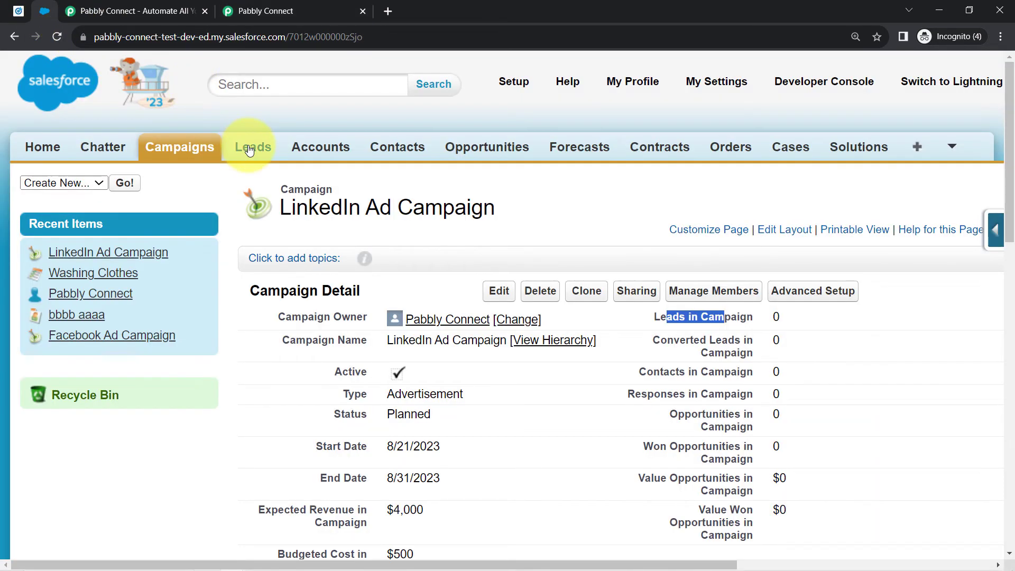
click(252, 145)
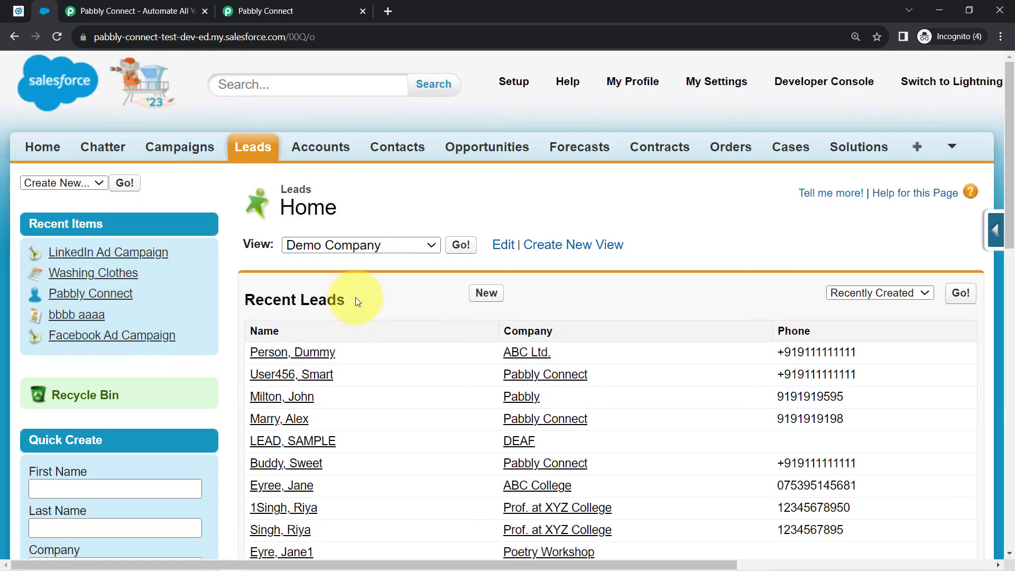
click(251, 11)
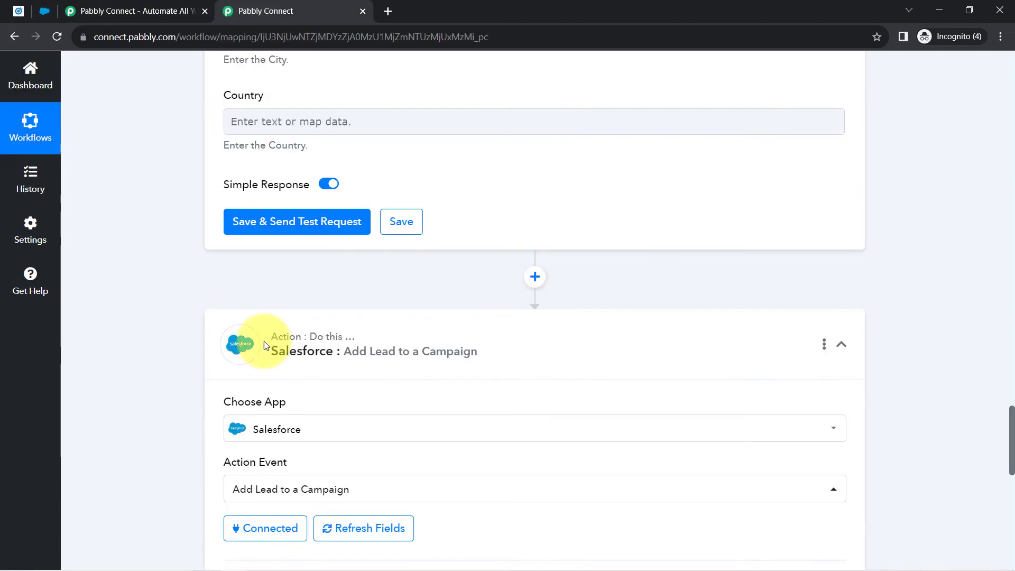
- Save the Create Lead step and test it, getting Success with a new lead Id
click(264, 233)
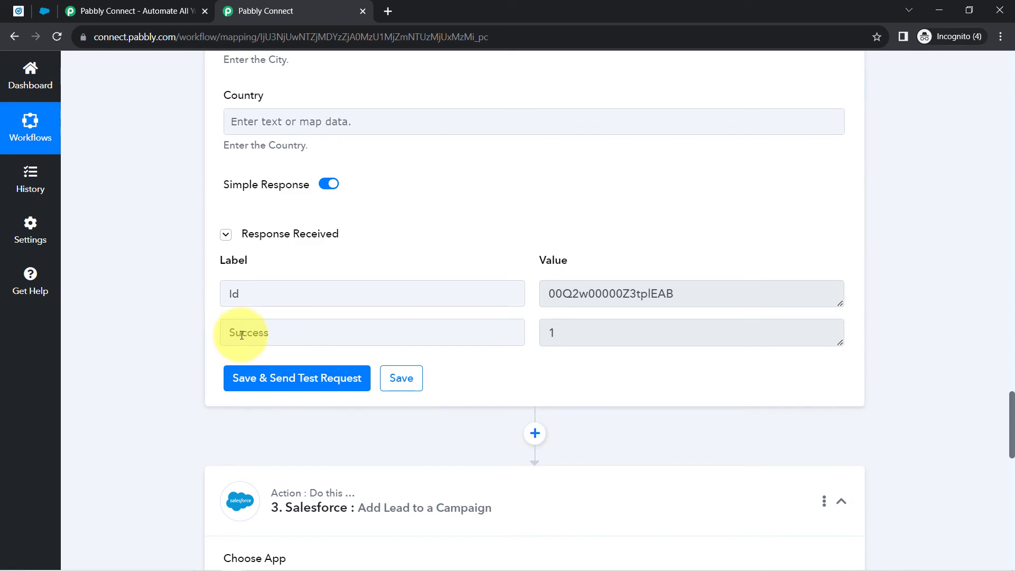
double_click(242, 333)
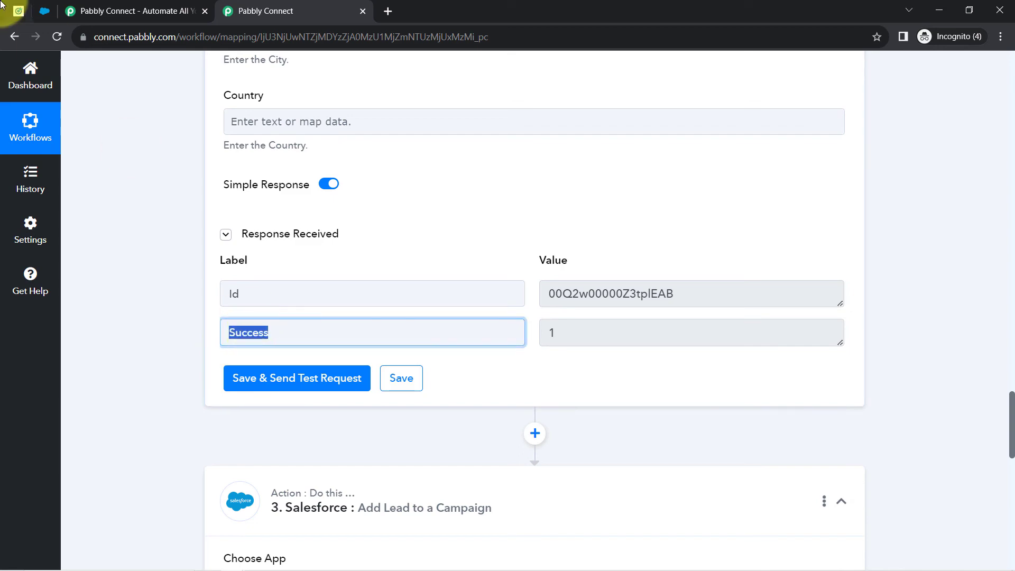
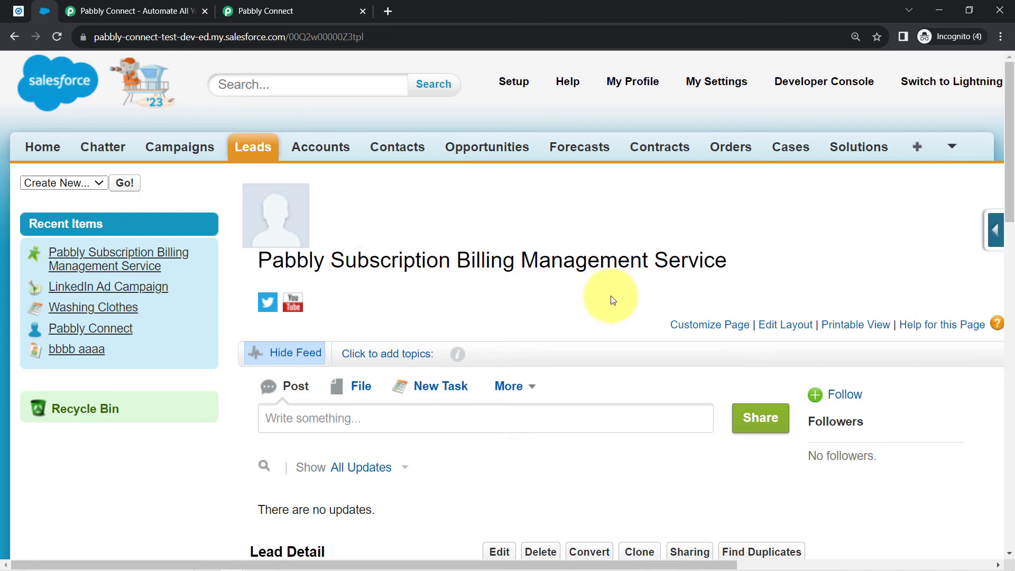
- Note the new lead's email in Salesforce, then review the Create Lead Id returned in the workflow
scroll(562, 286, down, 5)
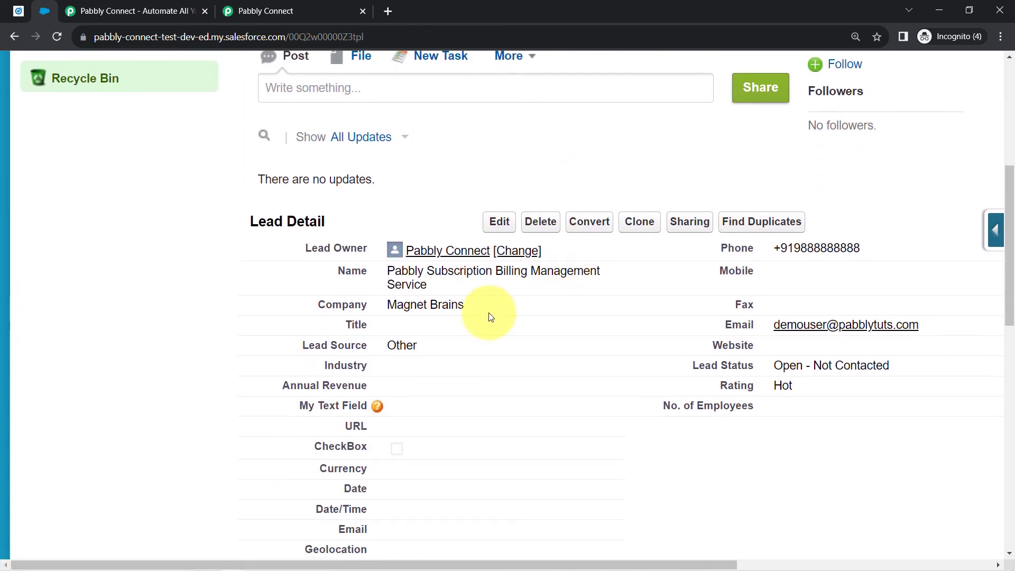
scroll(489, 314, down, 1)
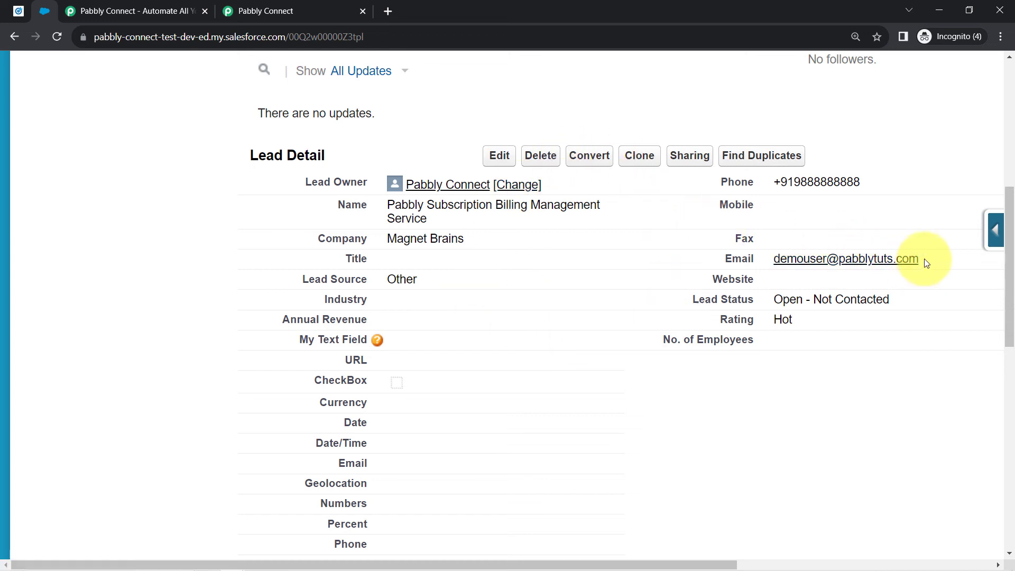
drag(924, 259, 765, 249)
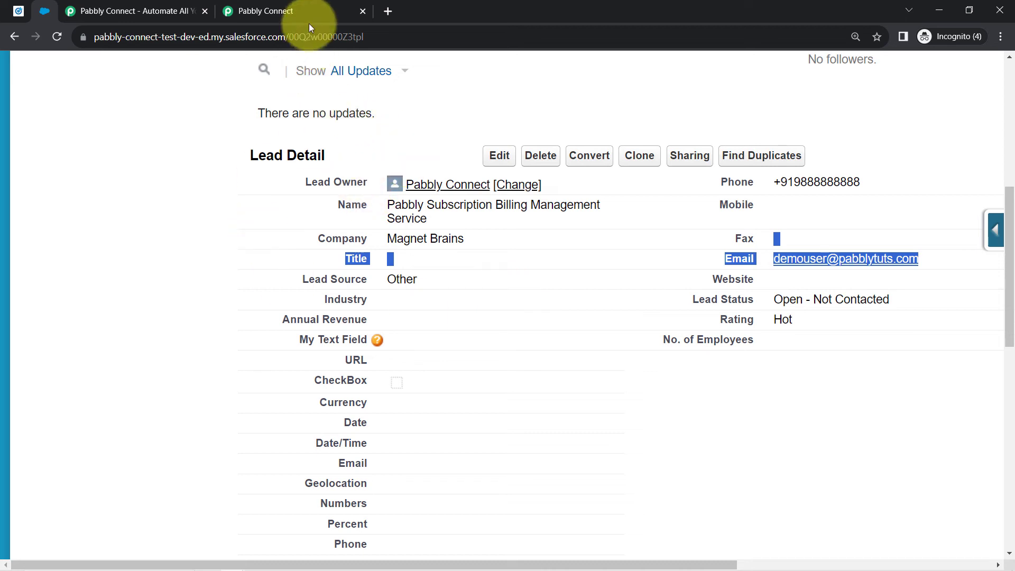
click(295, 7)
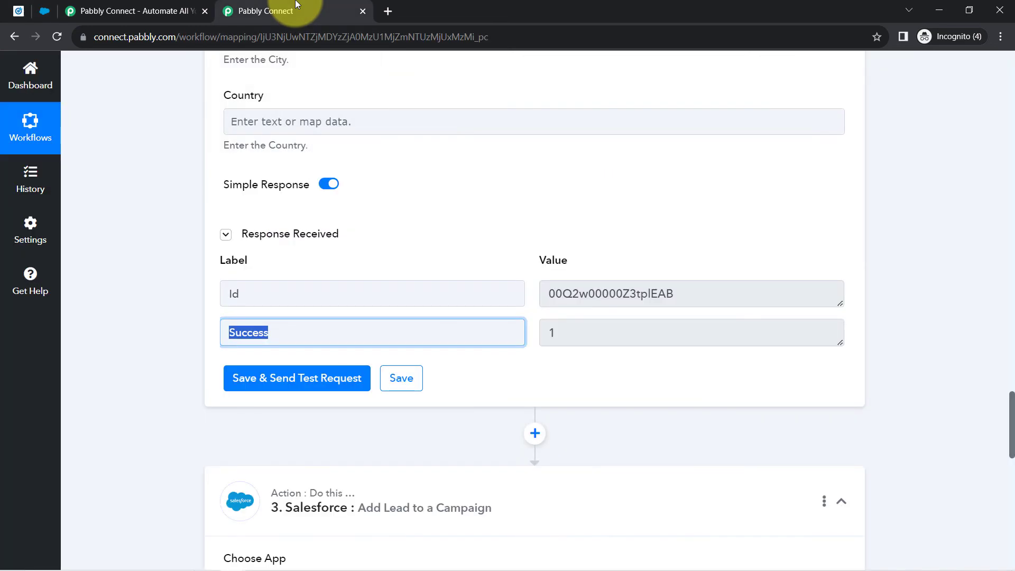
scroll(188, 236, down, 4)
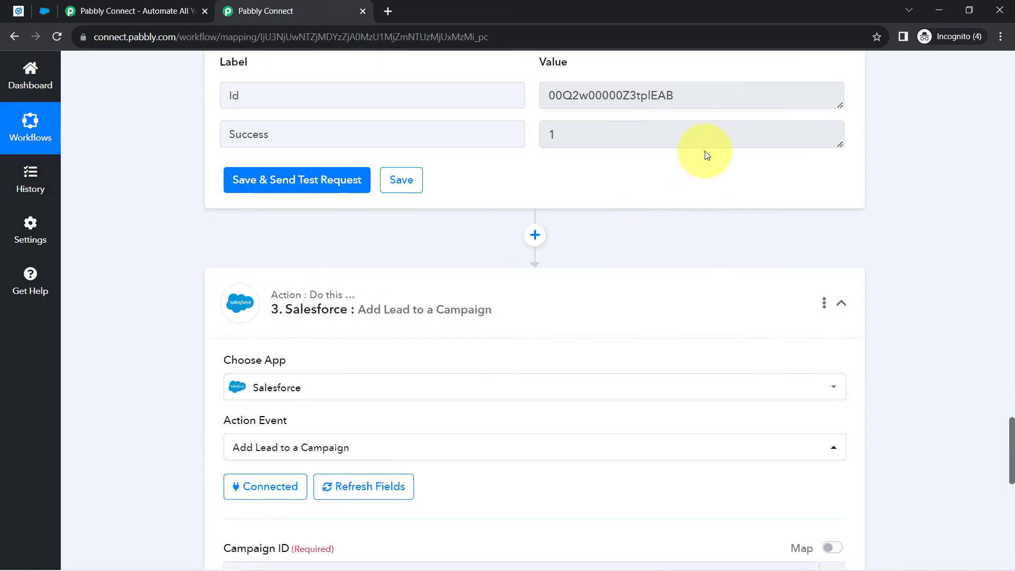
double_click(657, 97)
click(186, 279)
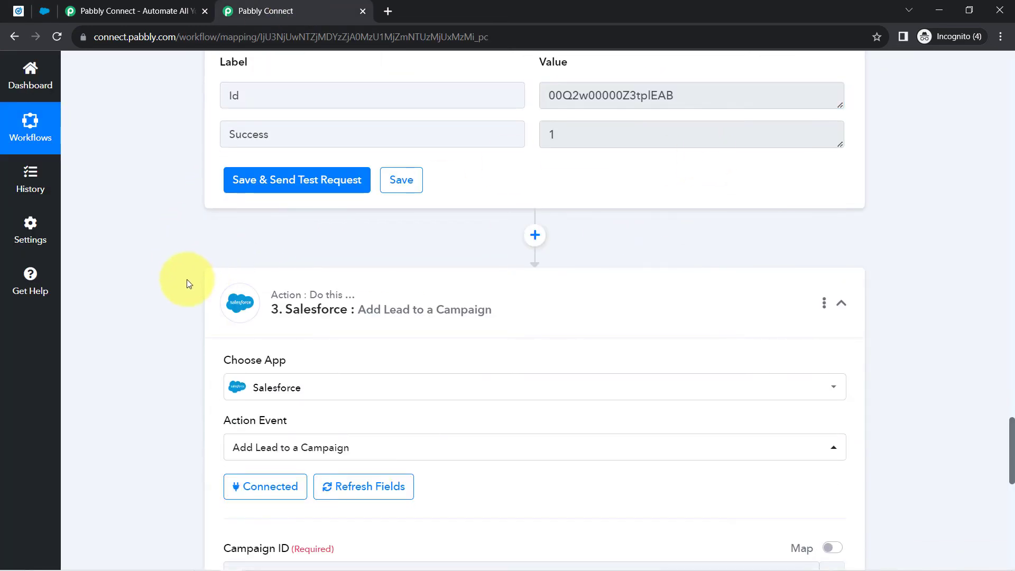
scroll(185, 280, down, 3)
scroll(186, 284, down, 7)
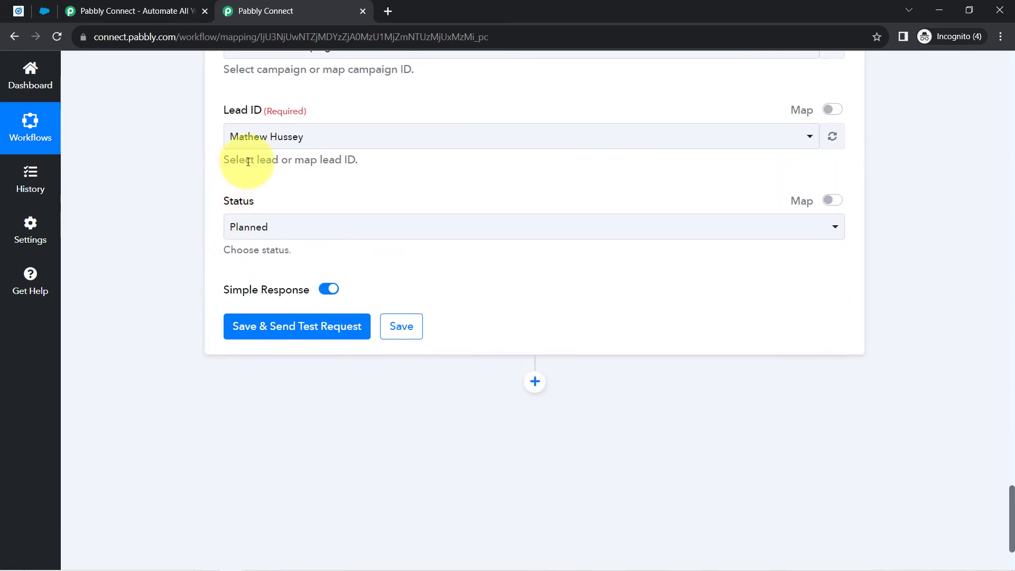
- Refresh the Lead ID options in Add Lead to a Campaign and browse the lead list
click(275, 141)
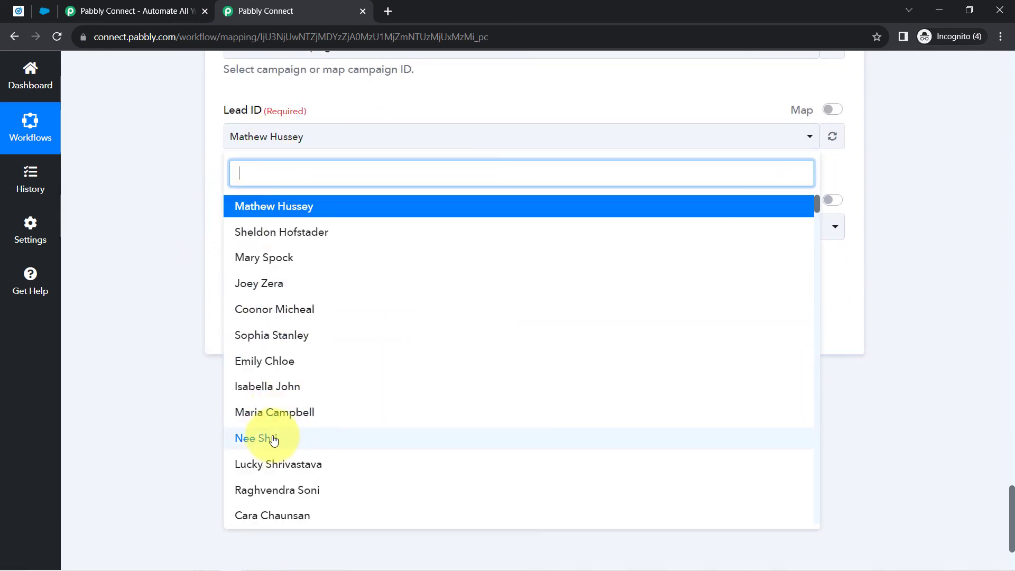
click(831, 136)
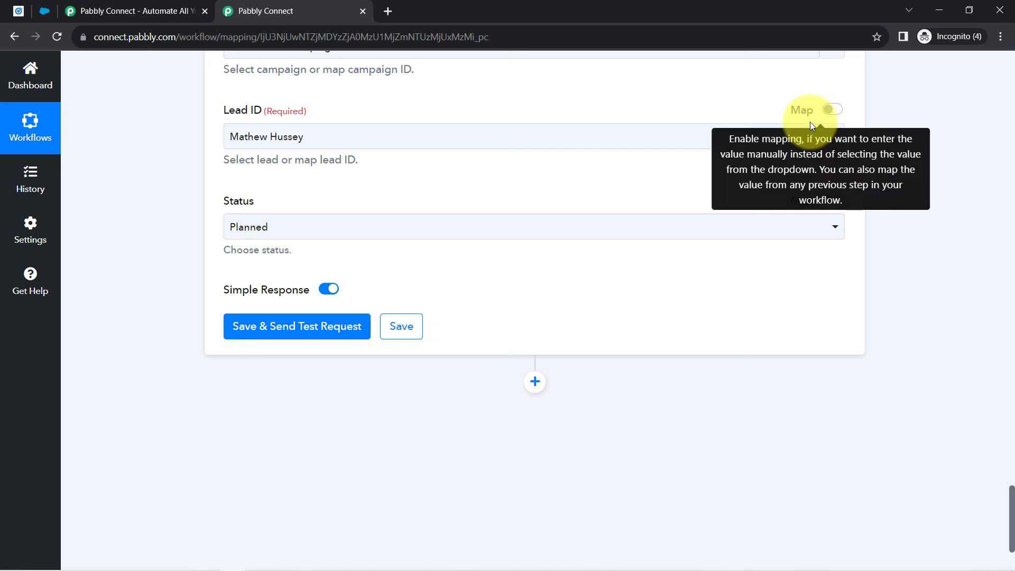
click(317, 139)
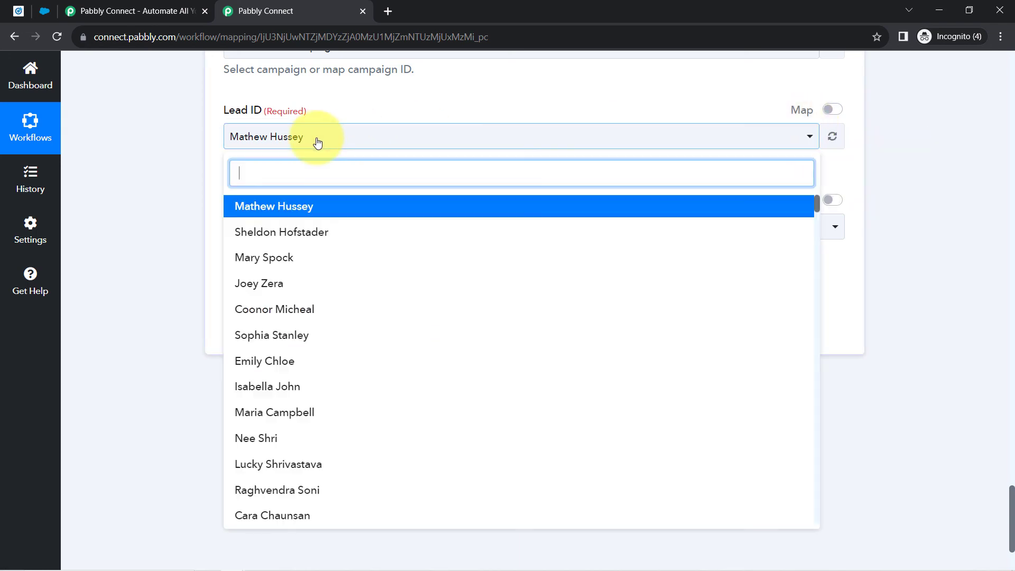
scroll(275, 392, down, 4)
scroll(280, 399, down, 15)
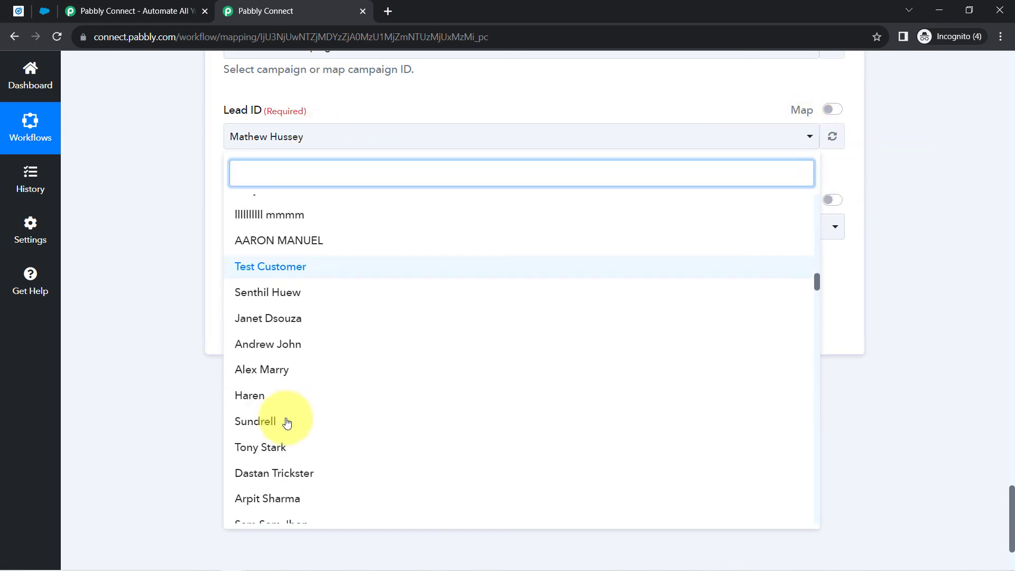
scroll(291, 400, up, 2)
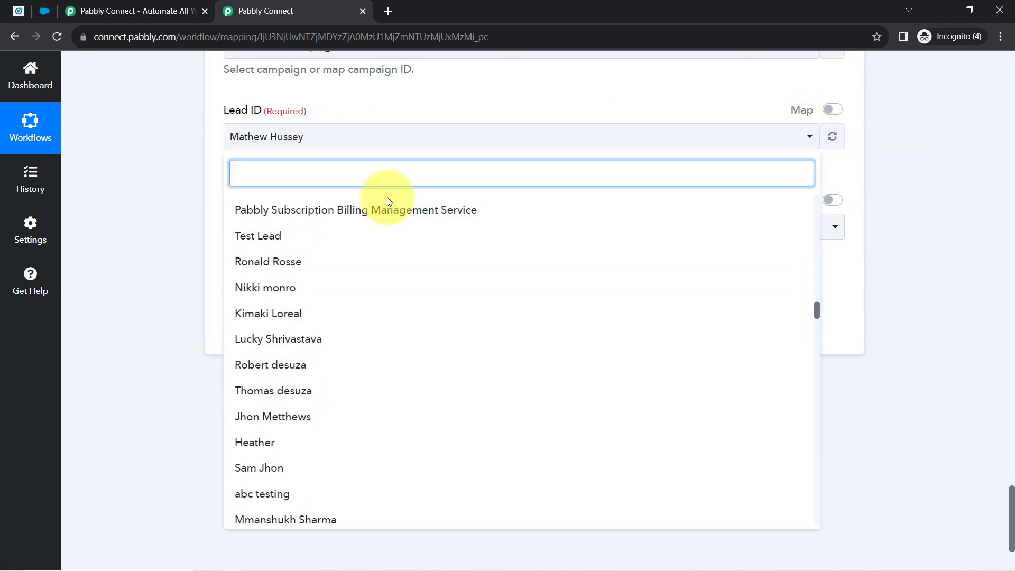
click(150, 209)
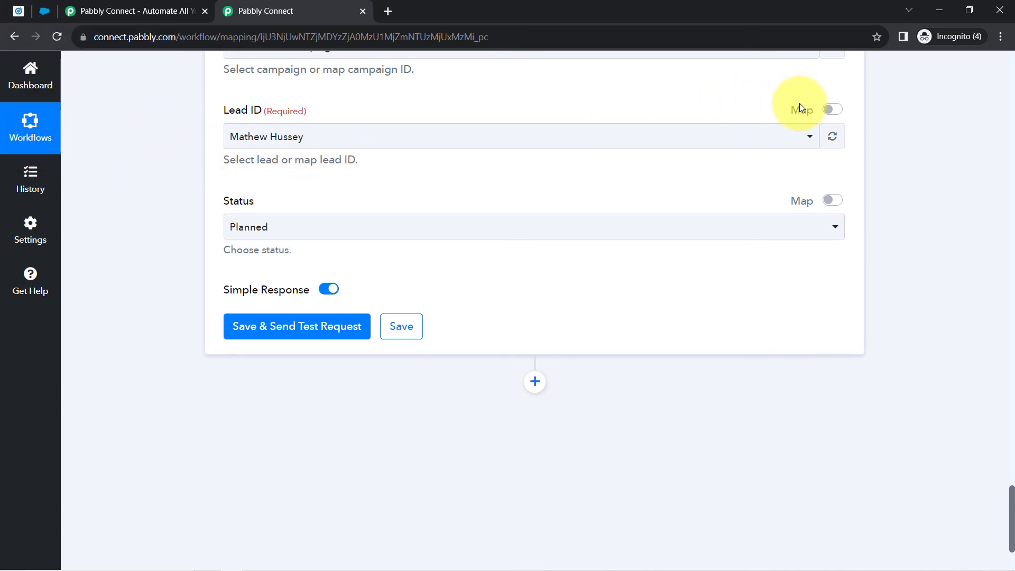
- Turn on the Map toggle for Lead ID and delete the fixed lead ID, leaving it blank
click(831, 111)
click(834, 112)
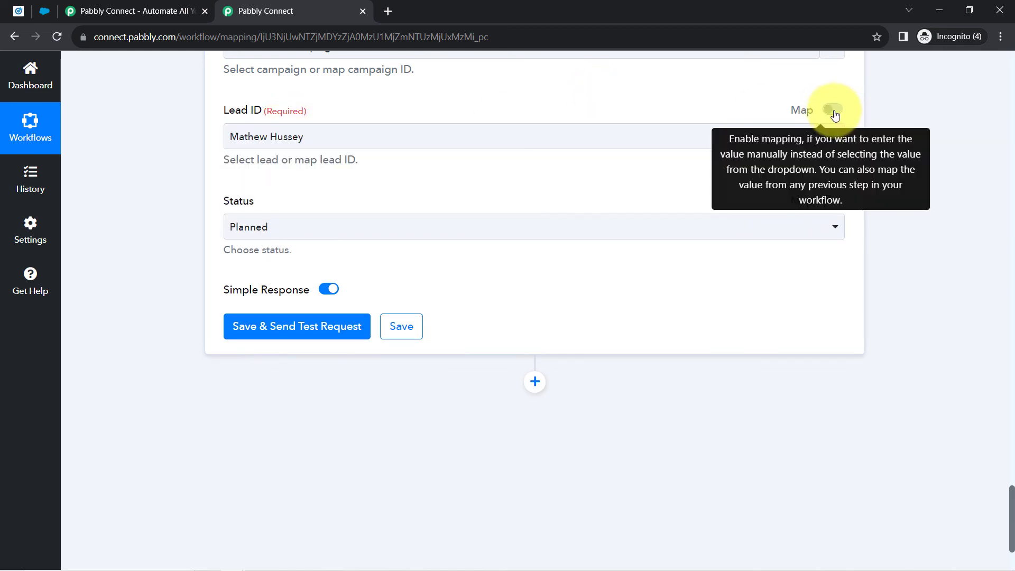
click(834, 112)
double_click(360, 140)
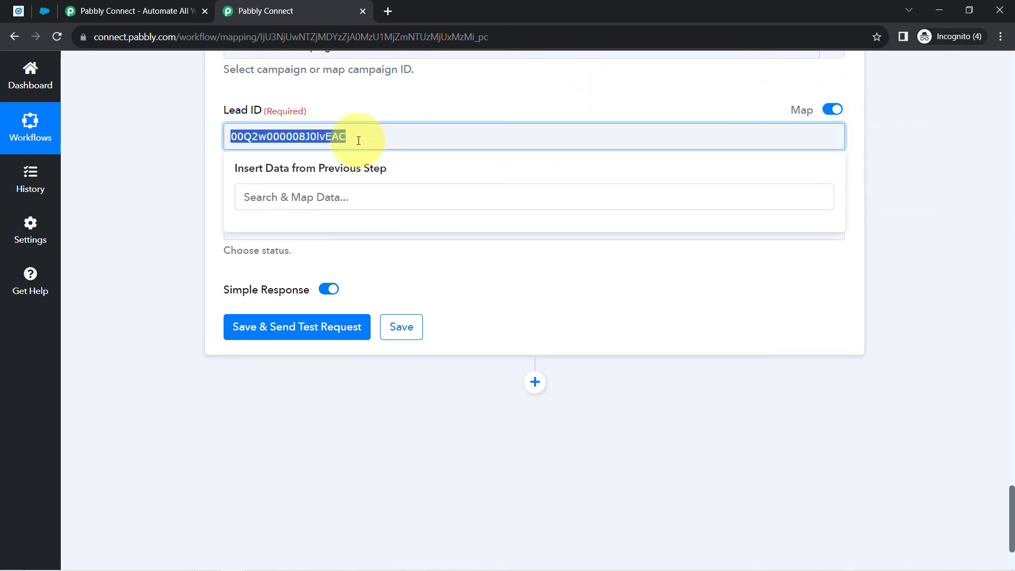
key(BackSpace)
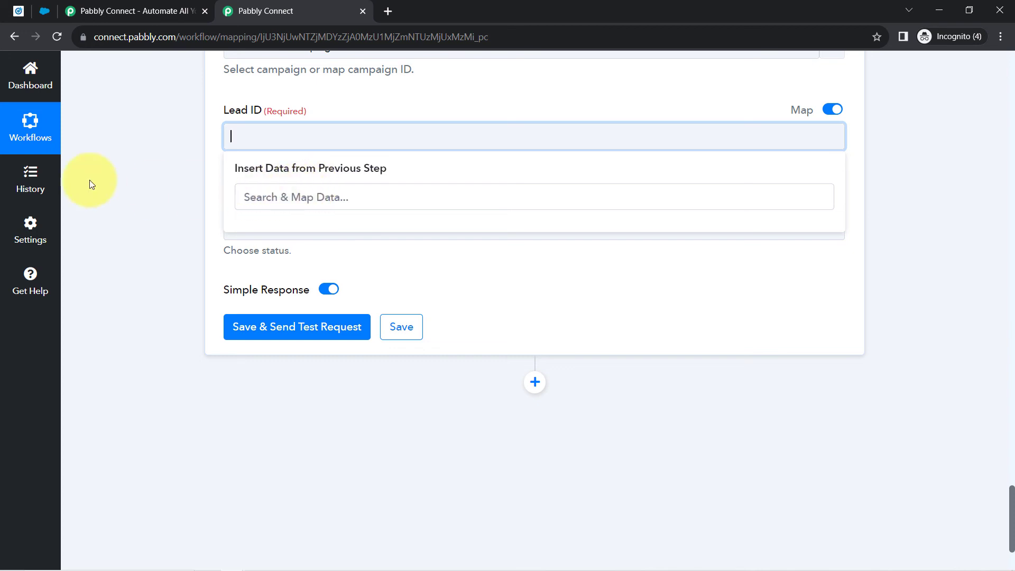
click(126, 180)
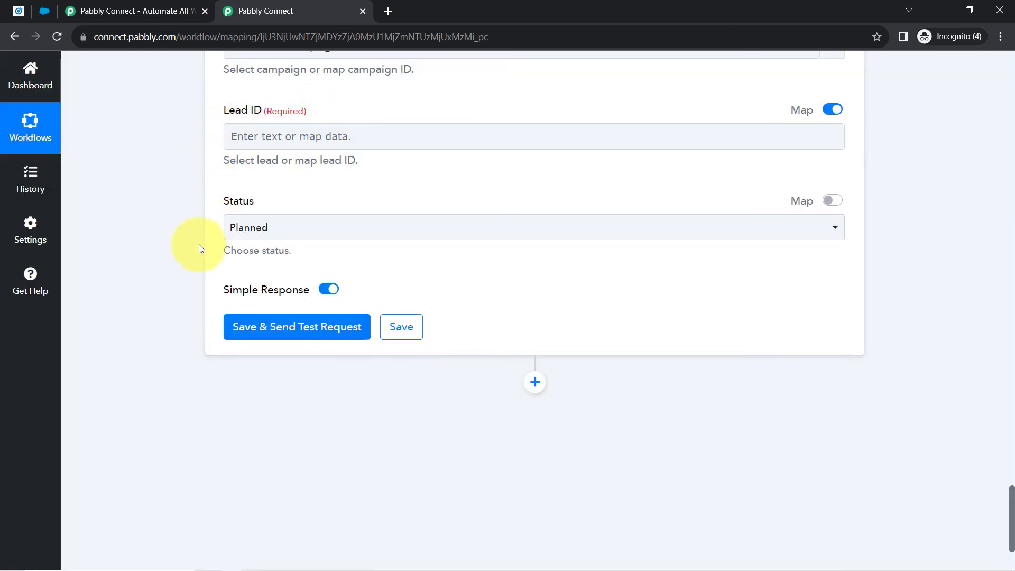
scroll(193, 250, up, 6)
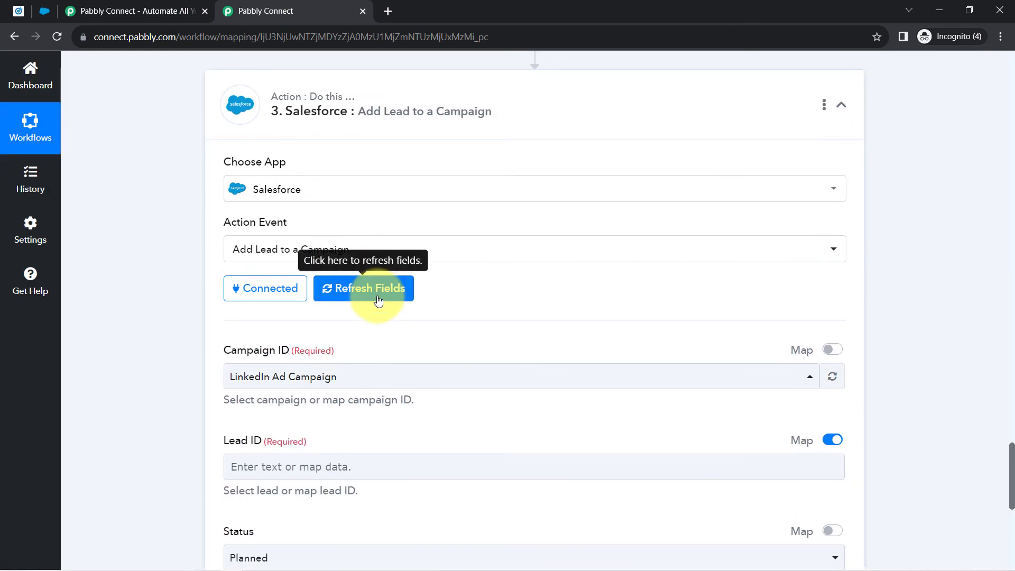
- Refresh the campaign step's fields and map Lead ID to the Id from 2. Salesforce: Create Lead
click(379, 300)
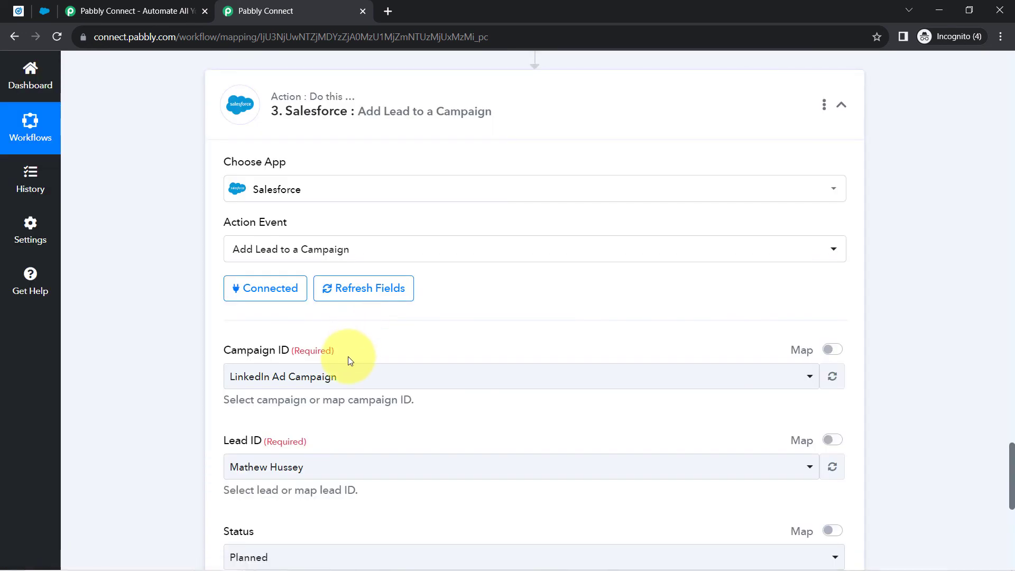
scroll(294, 312, down, 1)
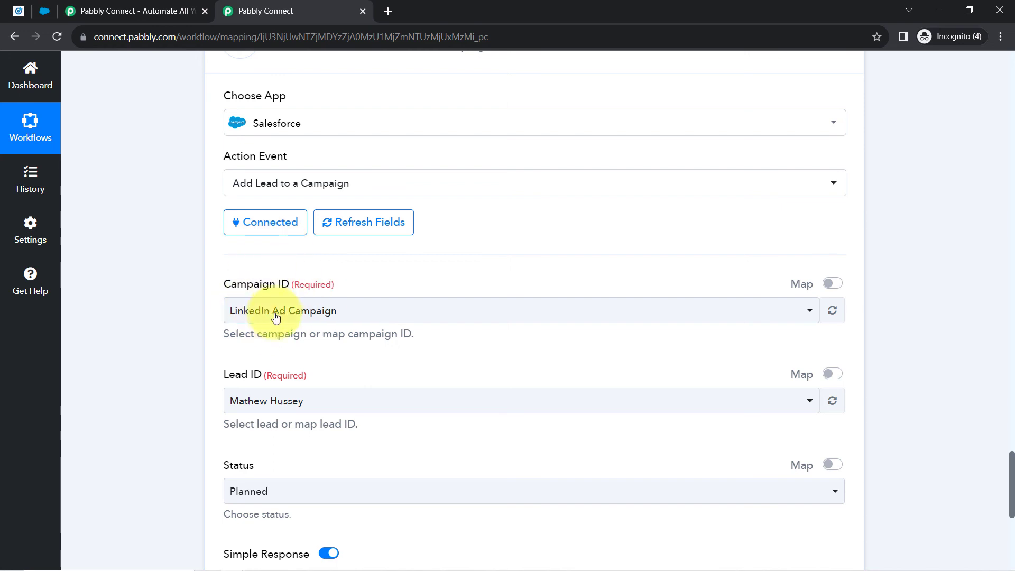
scroll(276, 316, down, 3)
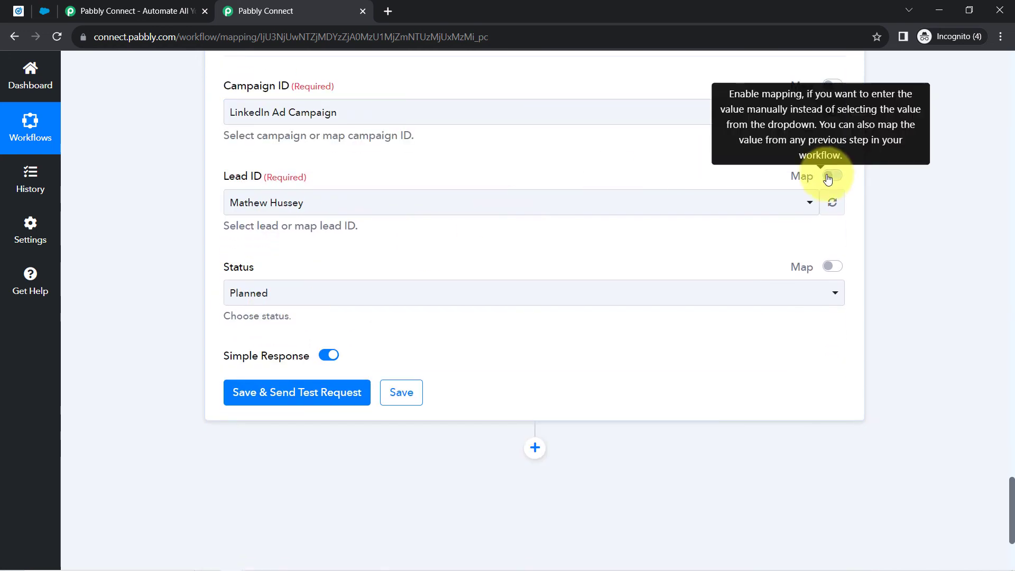
click(828, 177)
click(286, 209)
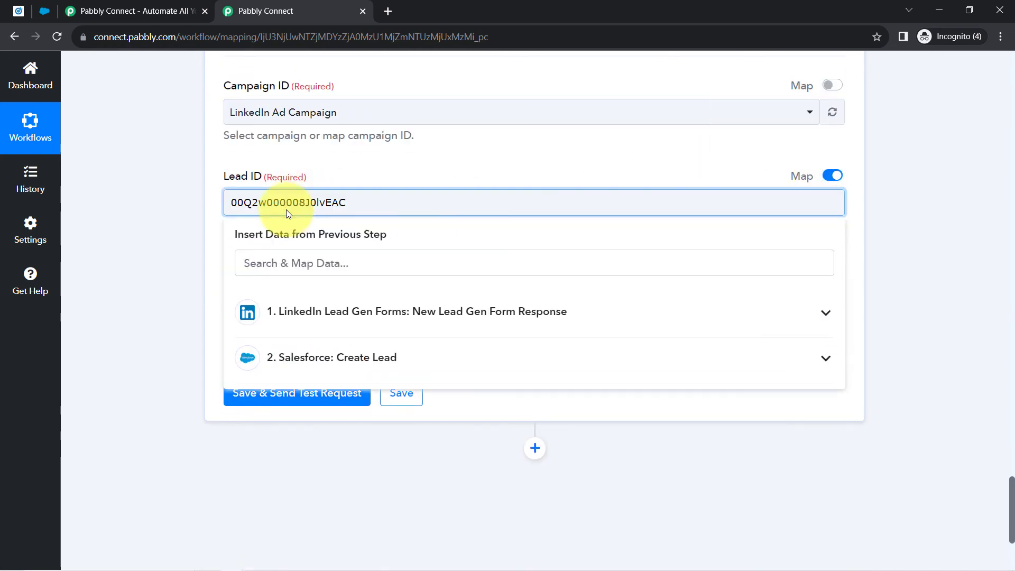
double_click(285, 209)
key(BackSpace)
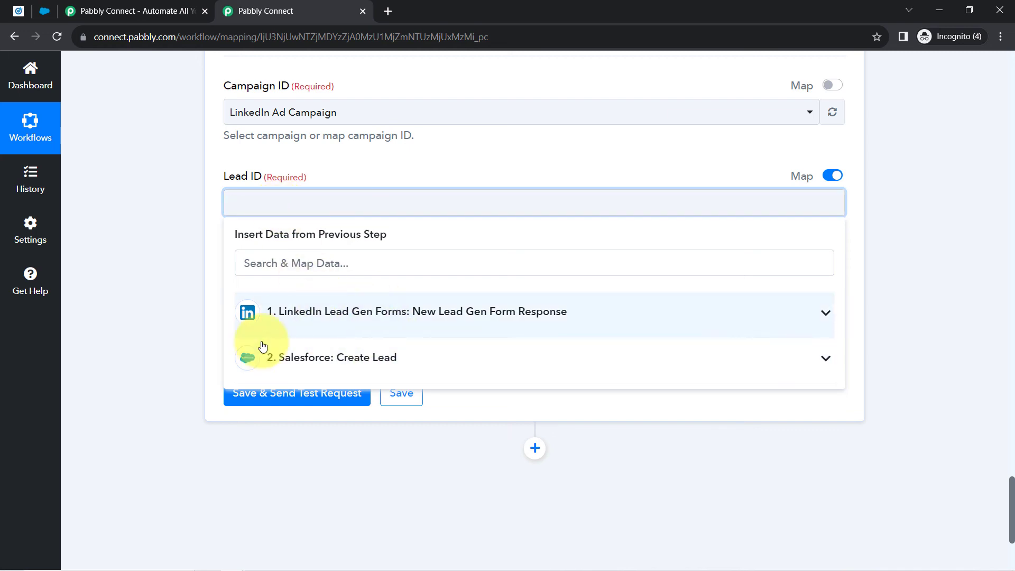
click(354, 358)
click(364, 396)
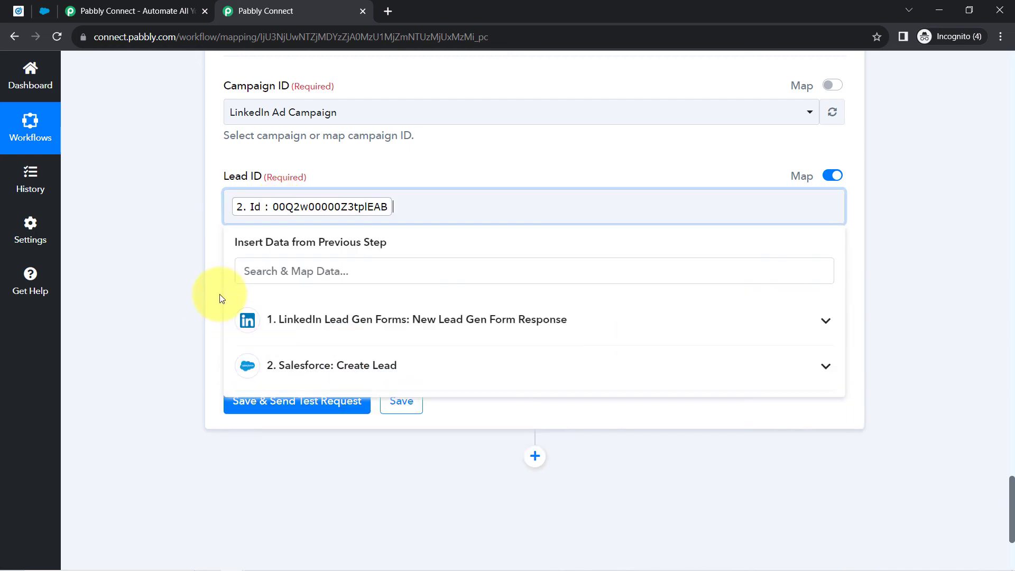
click(185, 271)
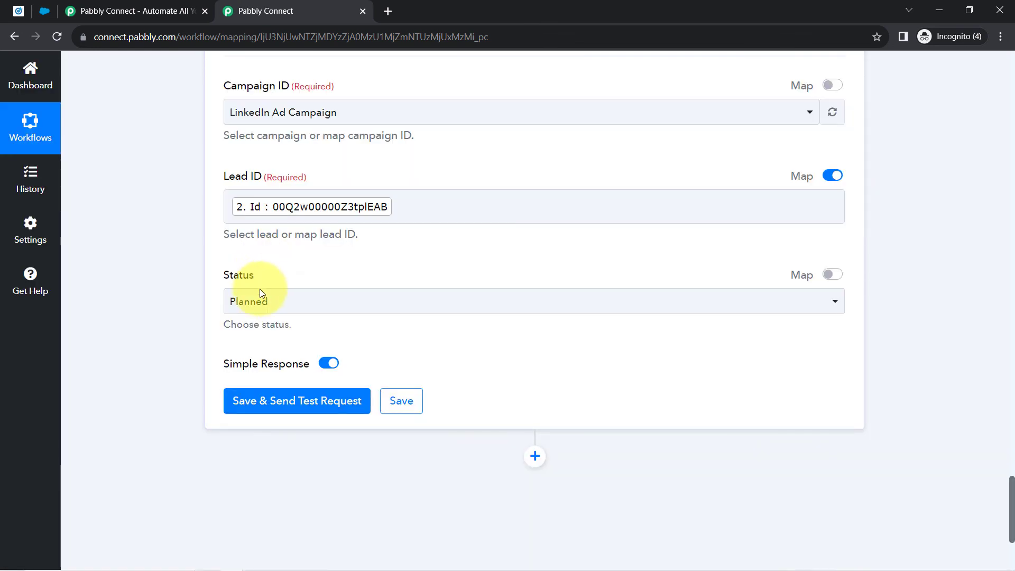
- Keep member status Planned, then save and test the campaign step, getting Success 1
click(262, 299)
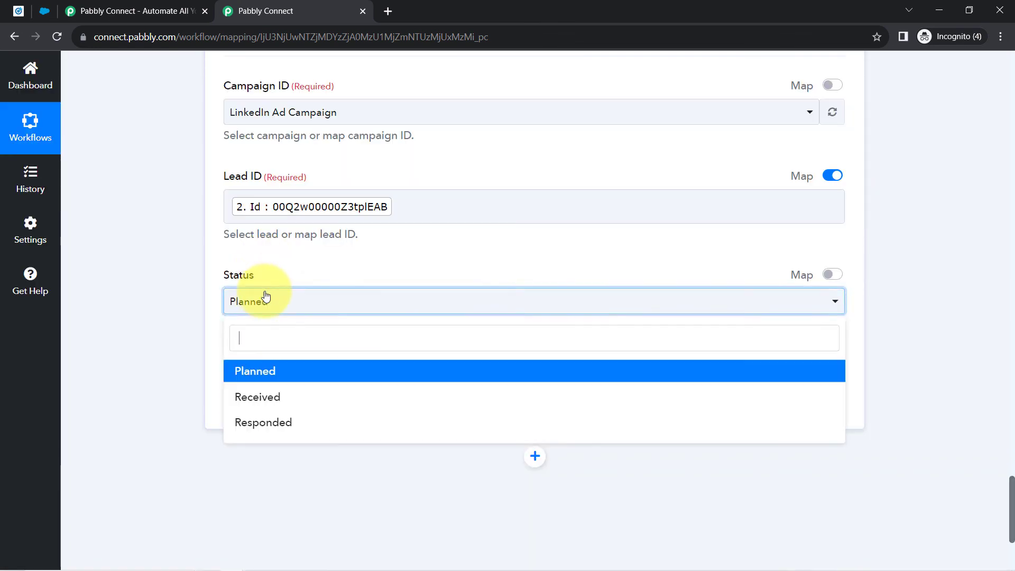
click(190, 311)
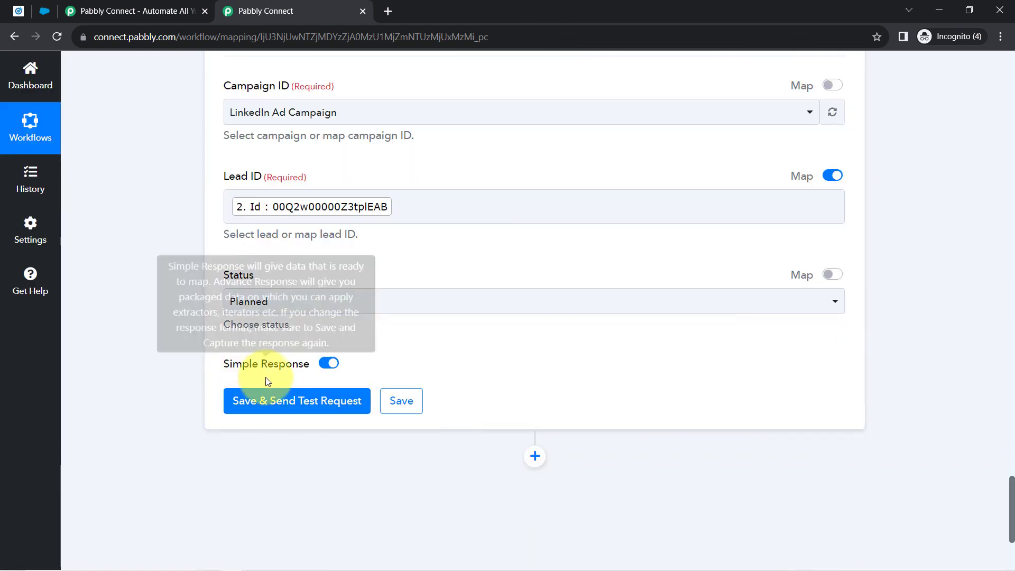
click(273, 405)
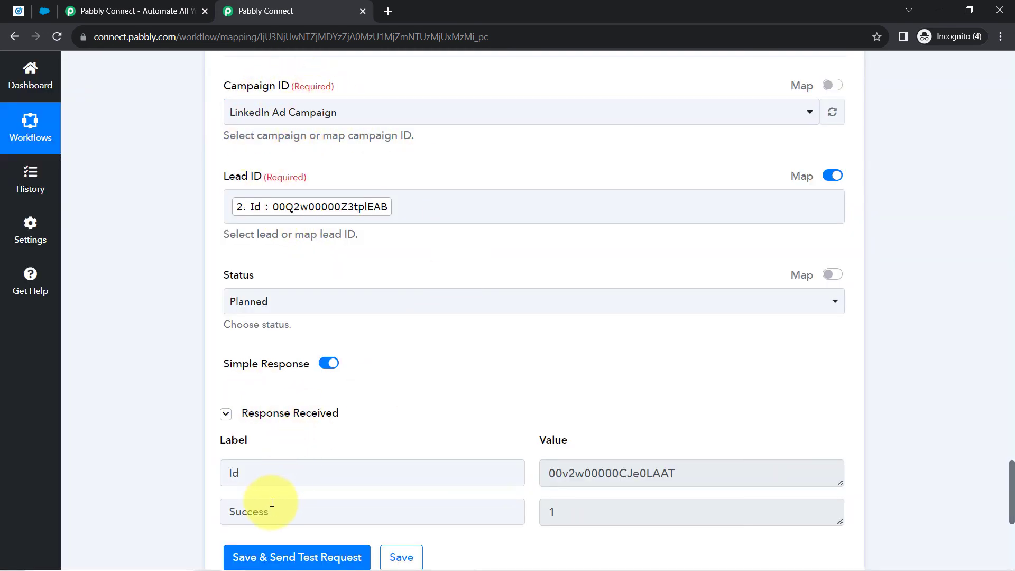
drag(271, 511, 234, 509)
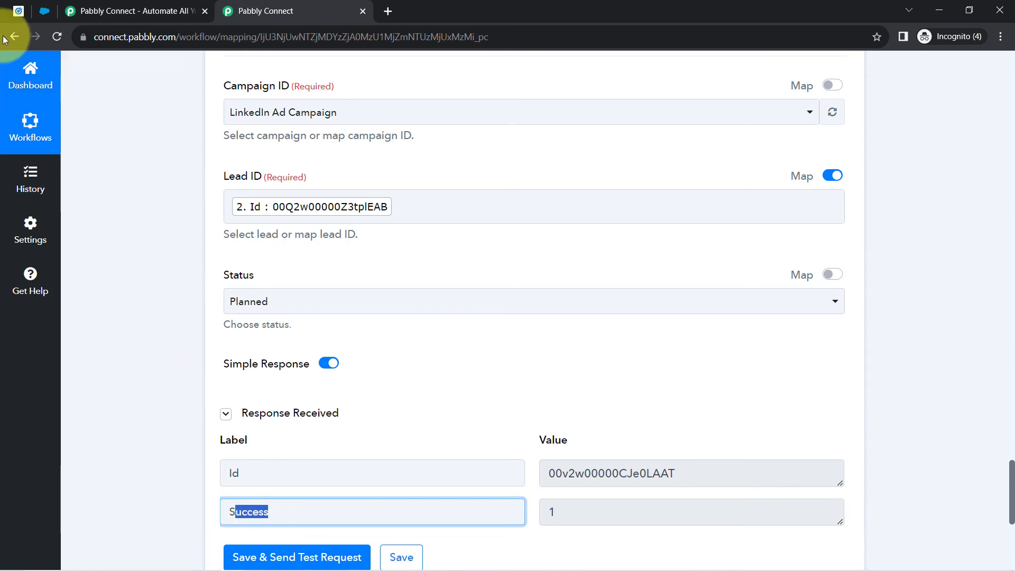
click(43, 10)
- Check that the LinkedIn Ad Campaign shows 1 lead and lists the new lead under Campaign Members
scroll(127, 189, up, 8)
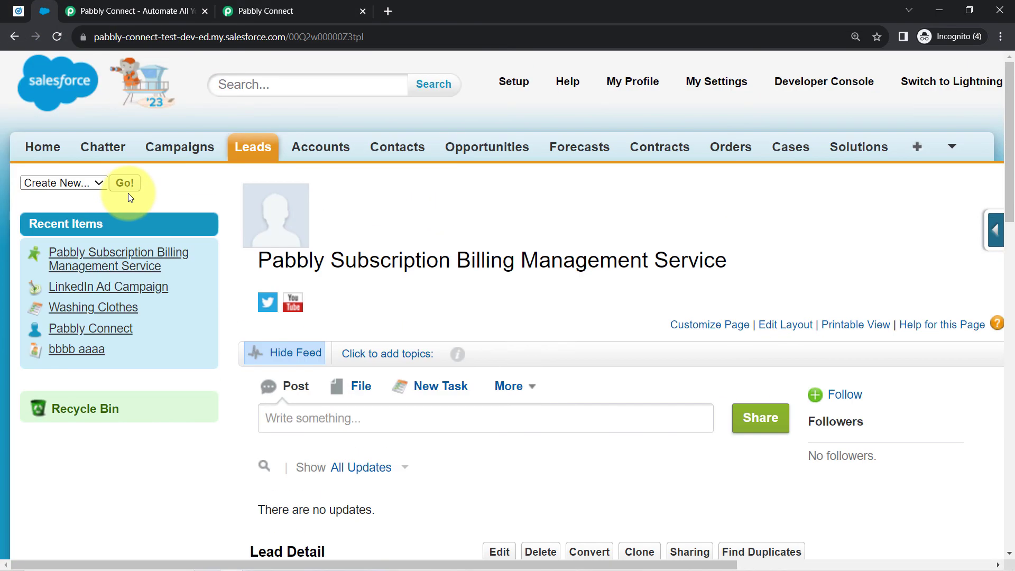
click(181, 150)
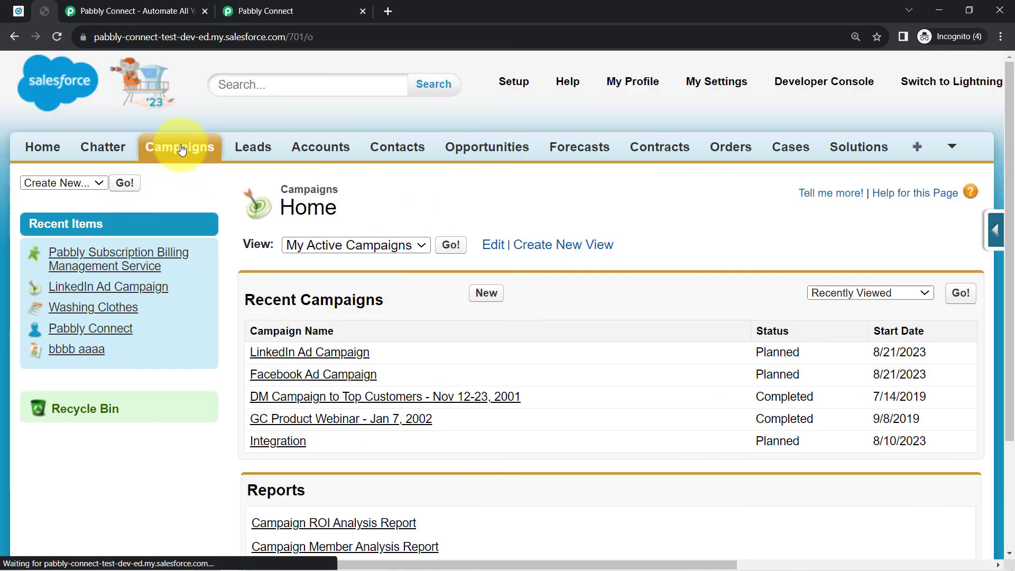
scroll(298, 264, down, 1)
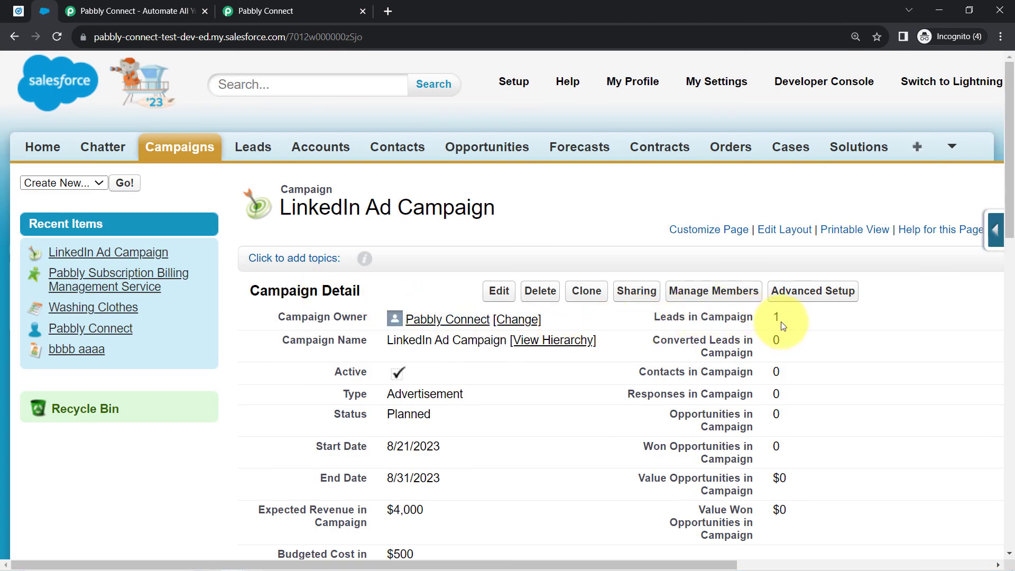
drag(737, 317, 668, 316)
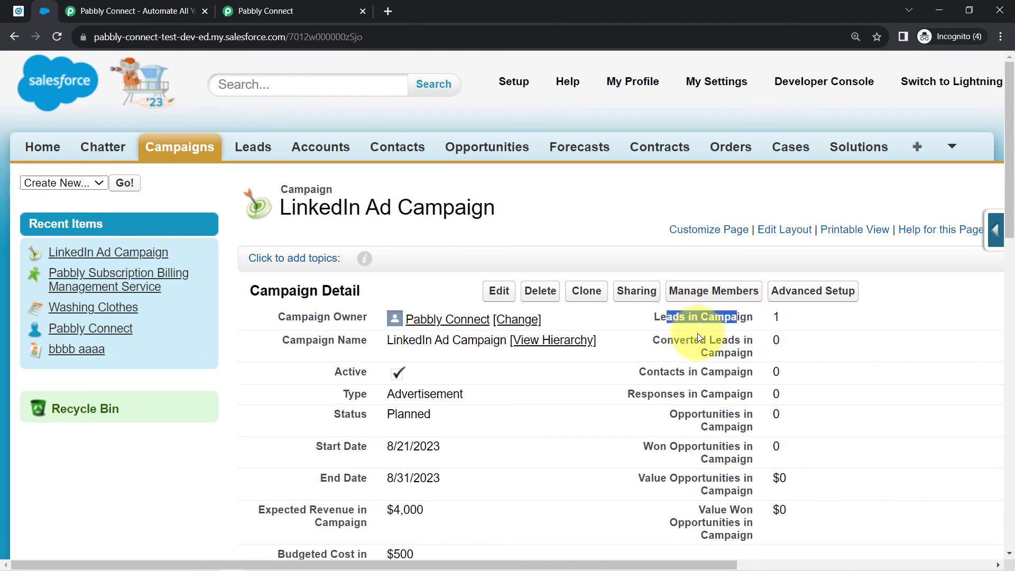
scroll(696, 333, down, 7)
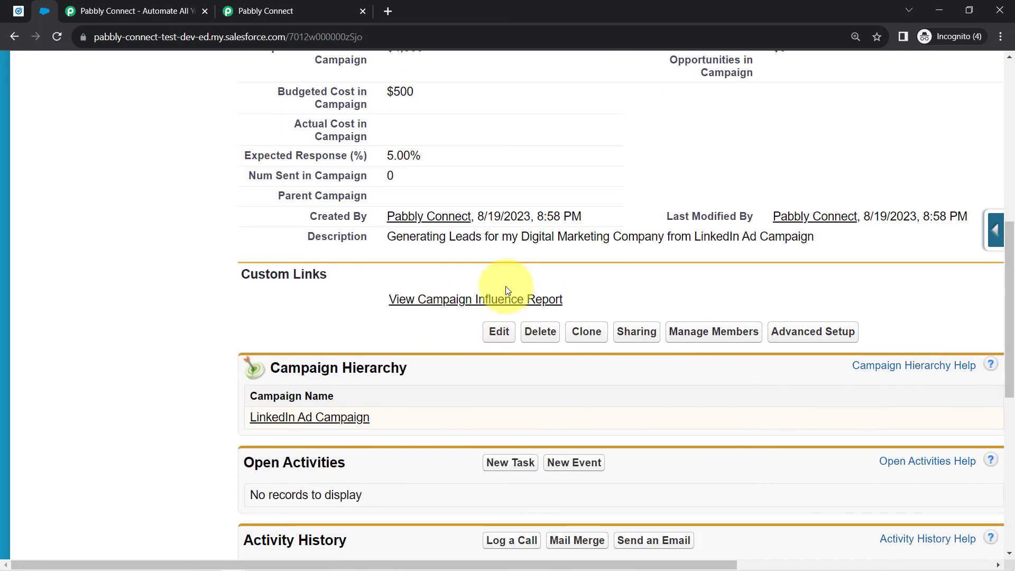
scroll(505, 287, down, 3)
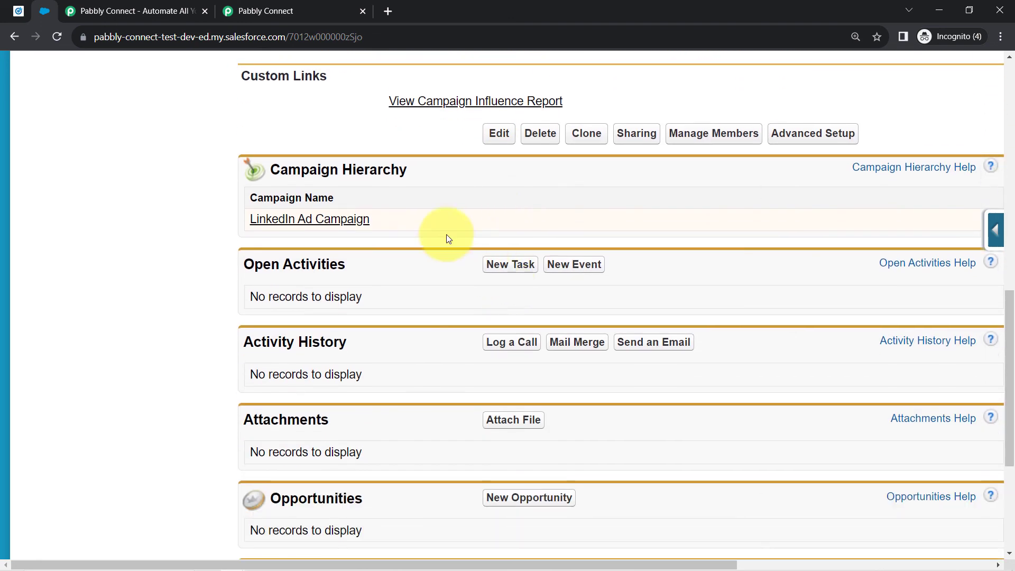
scroll(447, 238, down, 4)
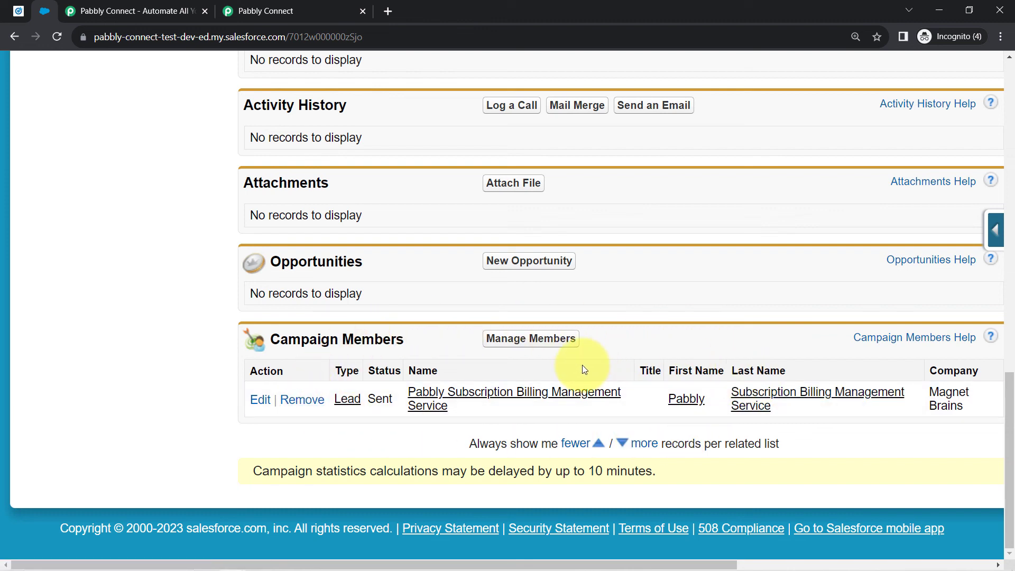
click(19, 11)
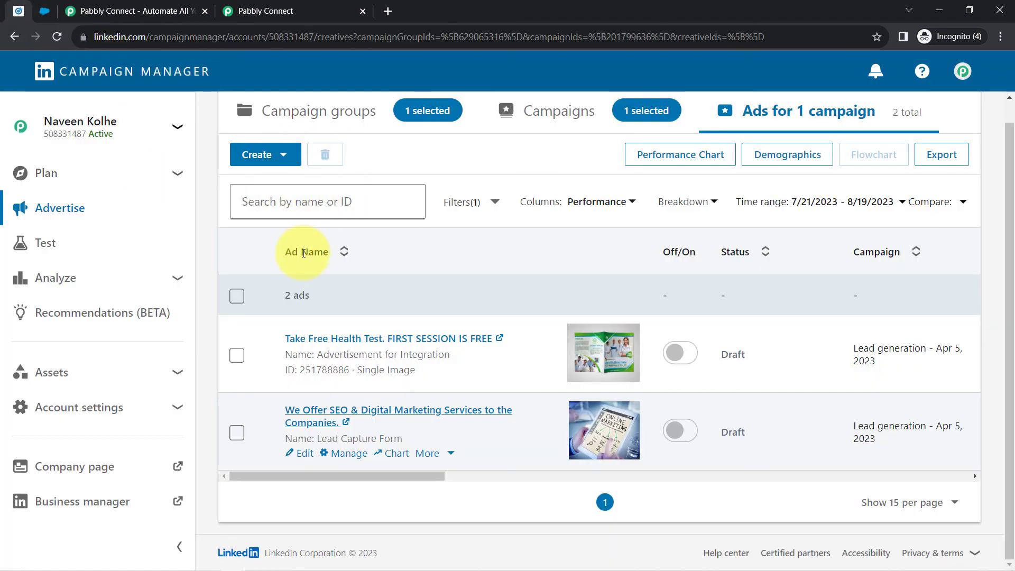
click(40, 16)
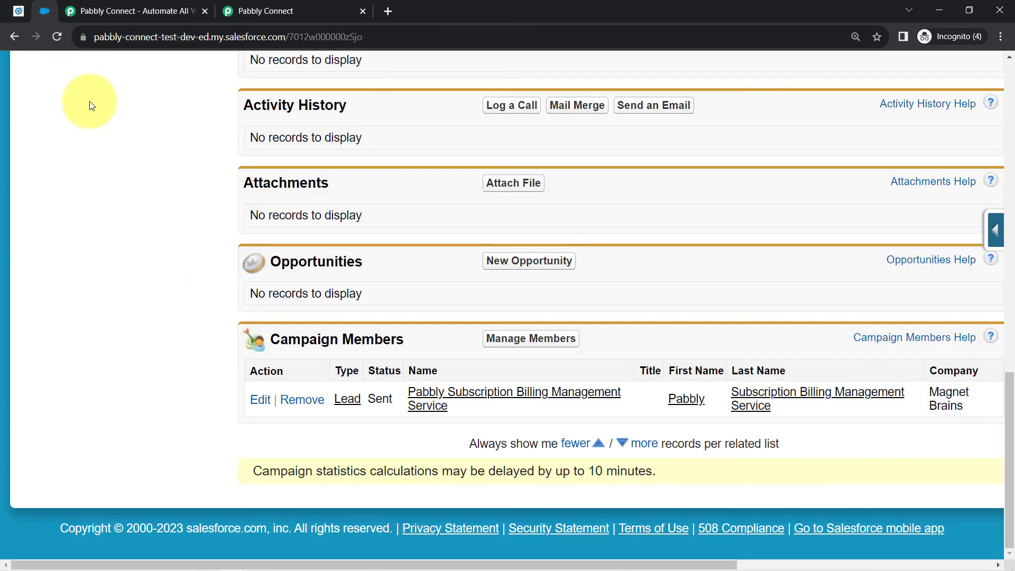
- Collapse the LinkedIn Lead Gen Forms trigger, Create Lead and Add Lead to a Campaign steps
click(265, 11)
scroll(184, 167, up, 10)
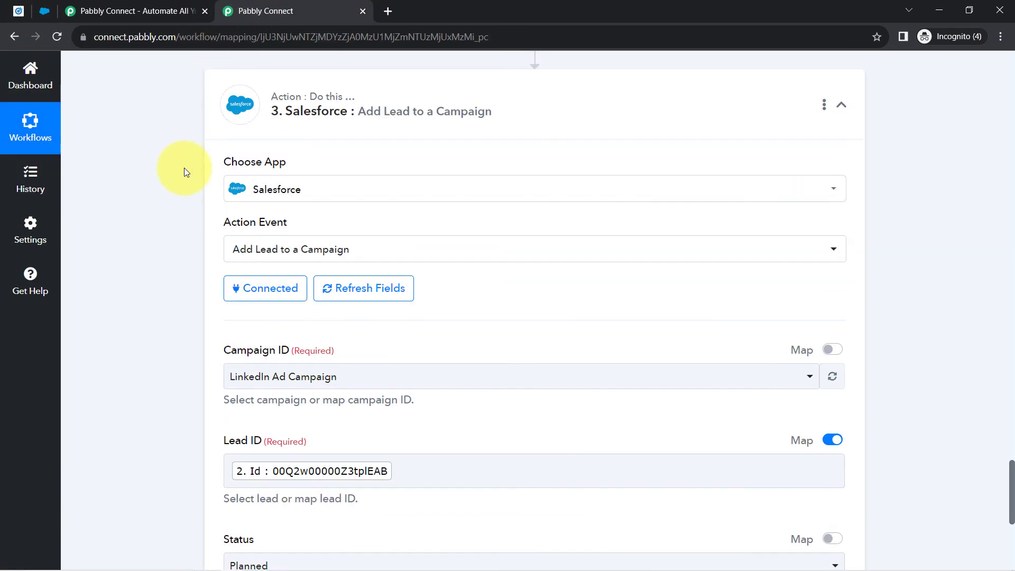
scroll(184, 167, up, 20)
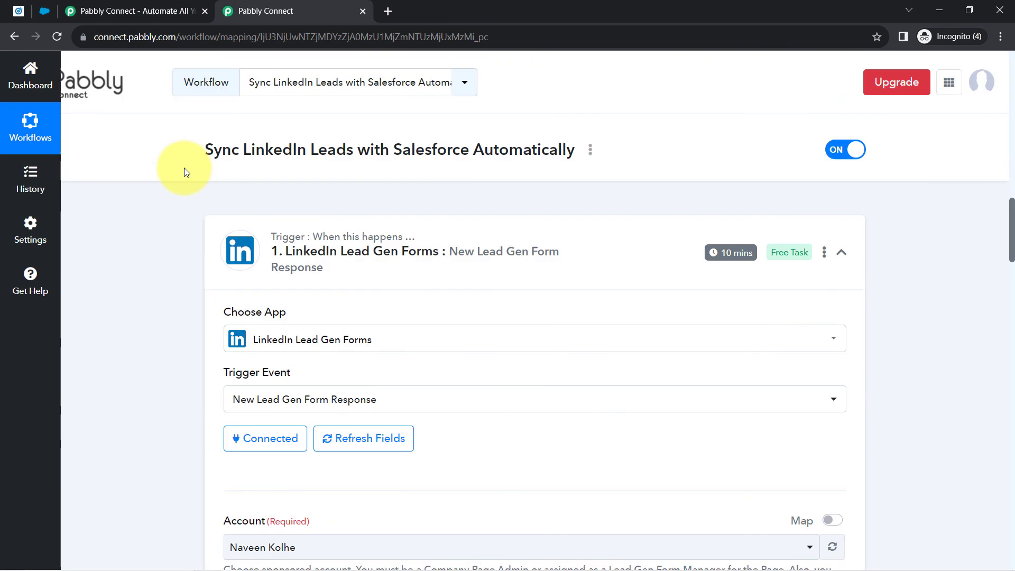
click(291, 247)
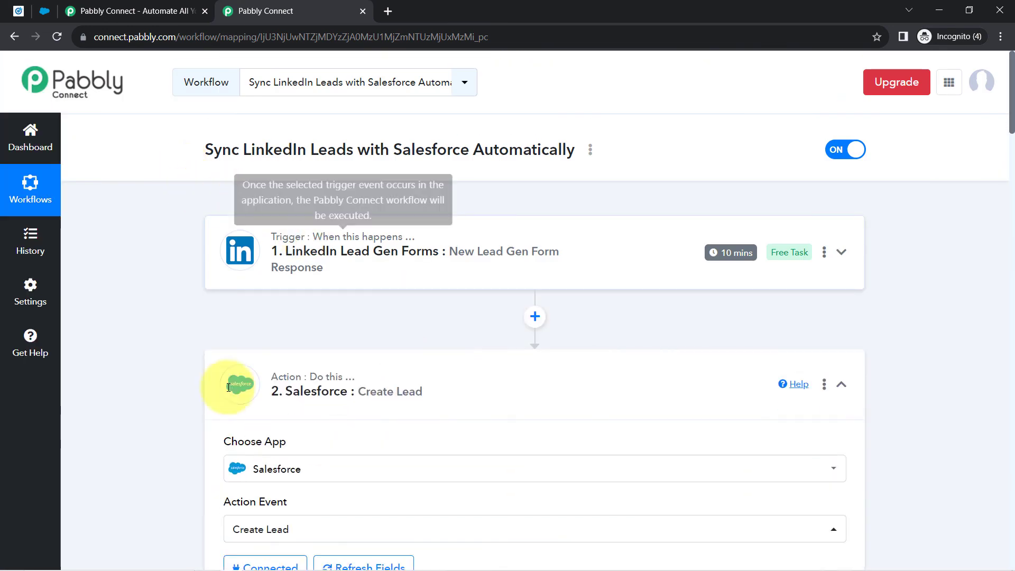
click(365, 357)
scroll(328, 338, down, 3)
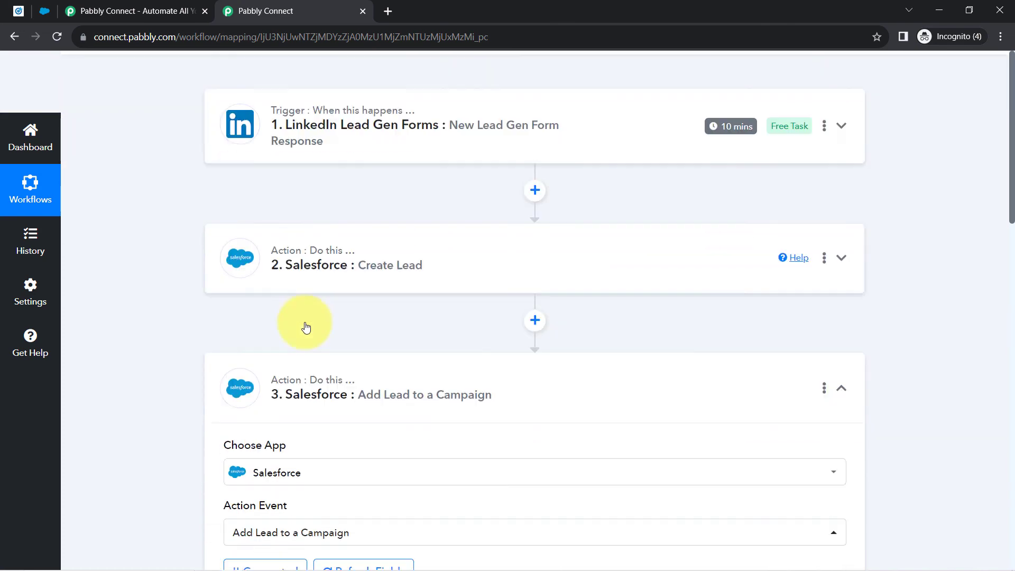
click(308, 383)
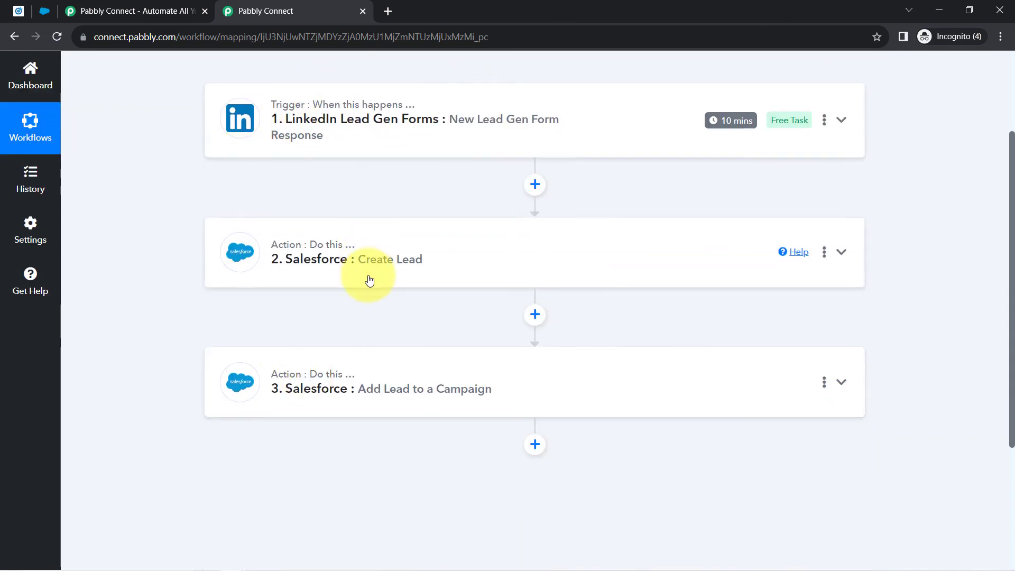
scroll(369, 264, up, 3)
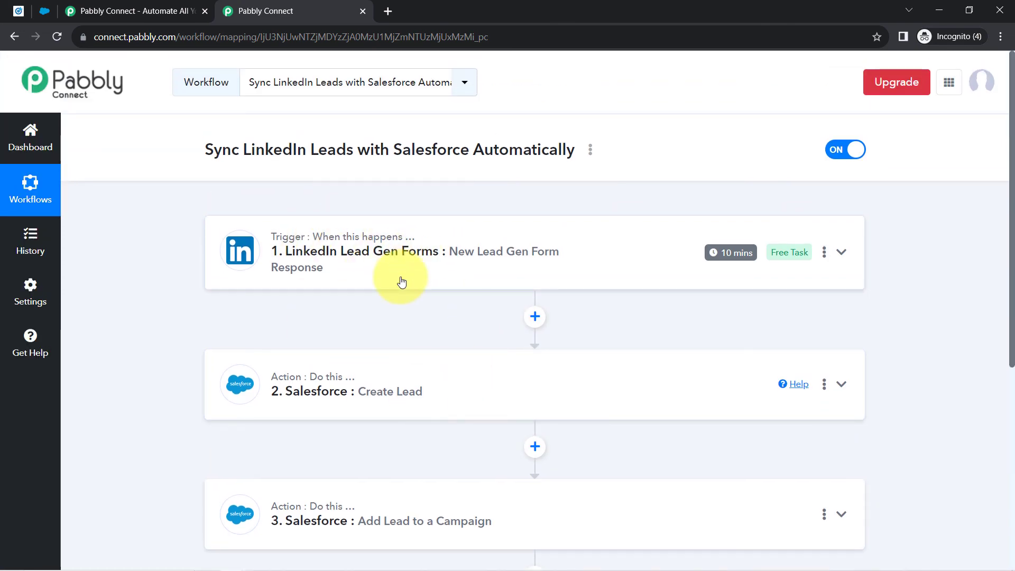
scroll(349, 354, down, 3)
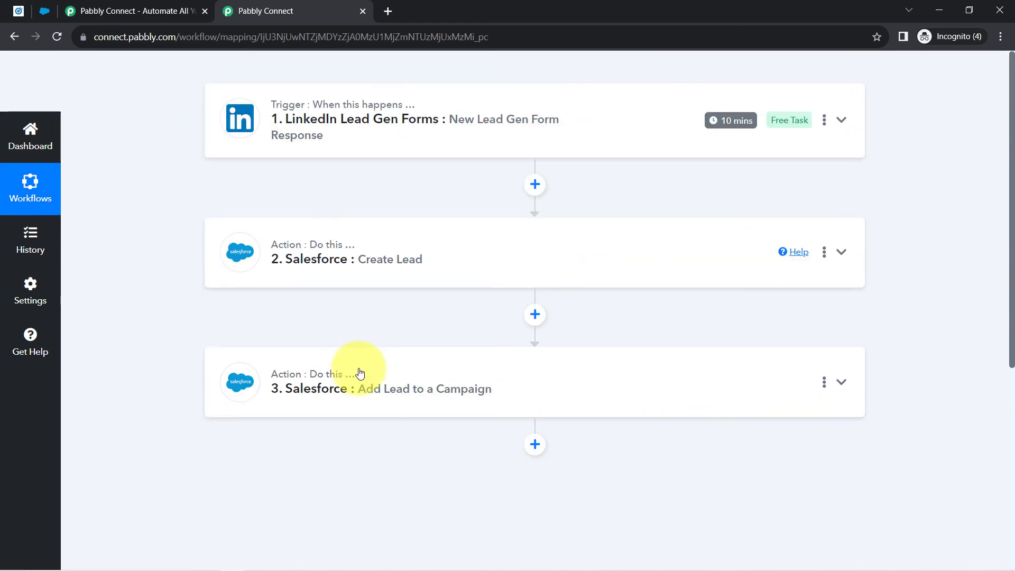
scroll(354, 360, up, 3)
scroll(349, 347, up, 1)
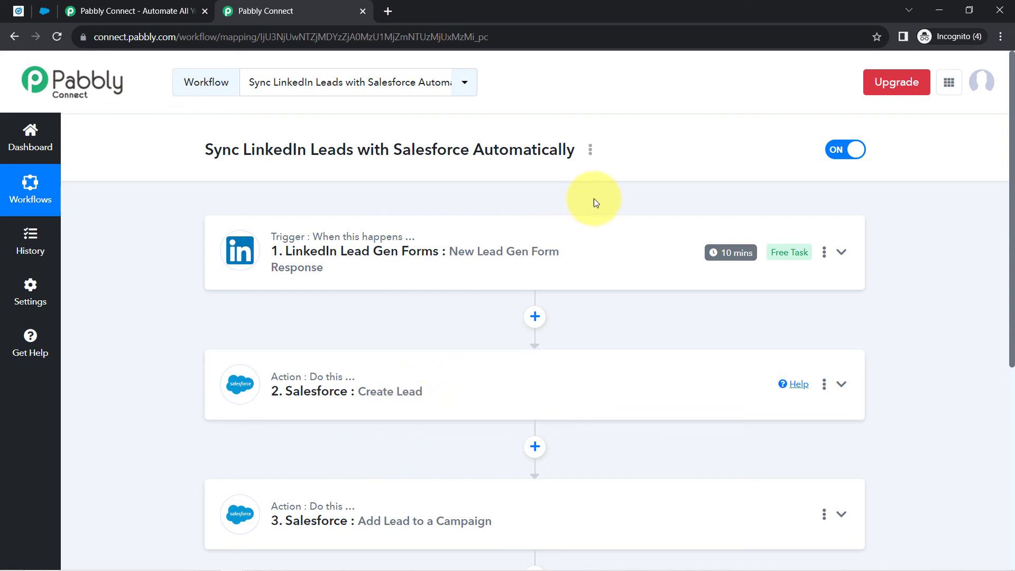
- Copy the workflow's link from the Share Workflow dialog, then close the dialog
click(592, 153)
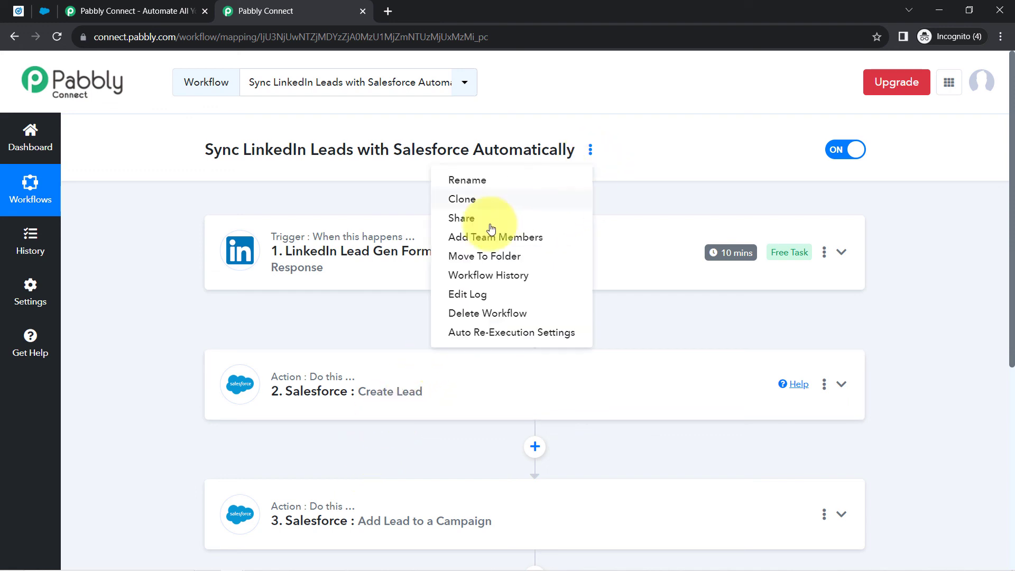
click(452, 219)
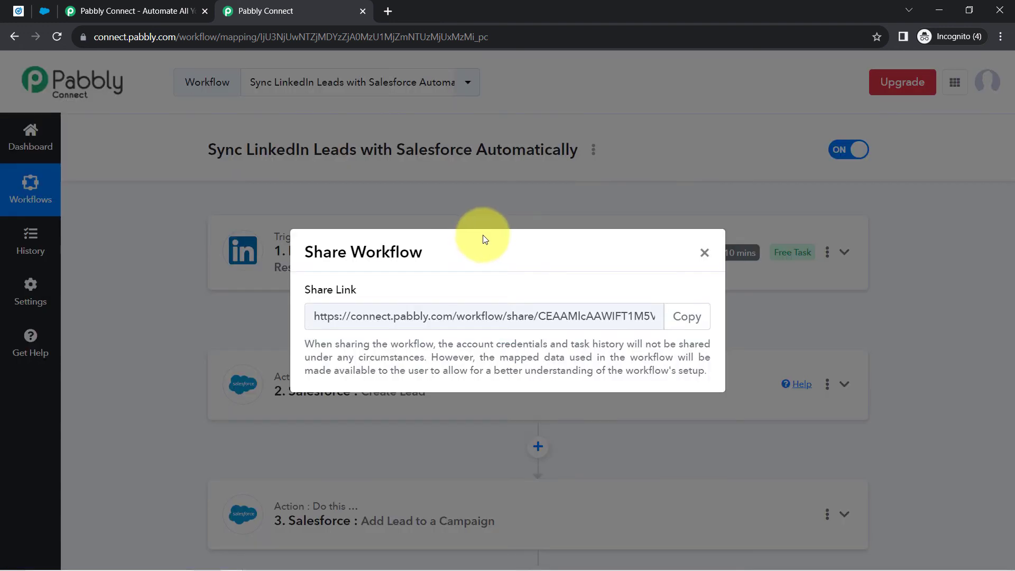
click(684, 317)
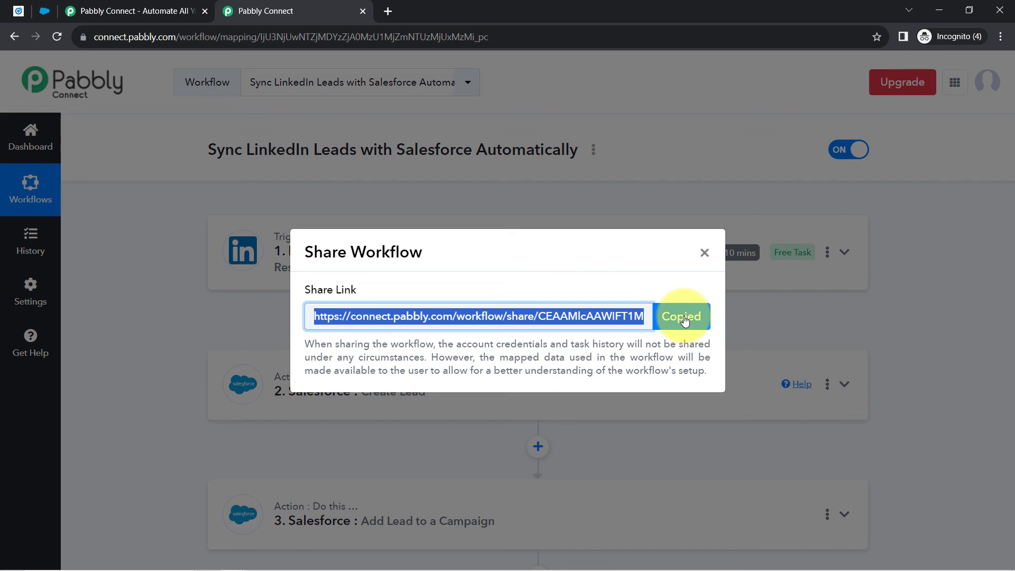
click(704, 253)
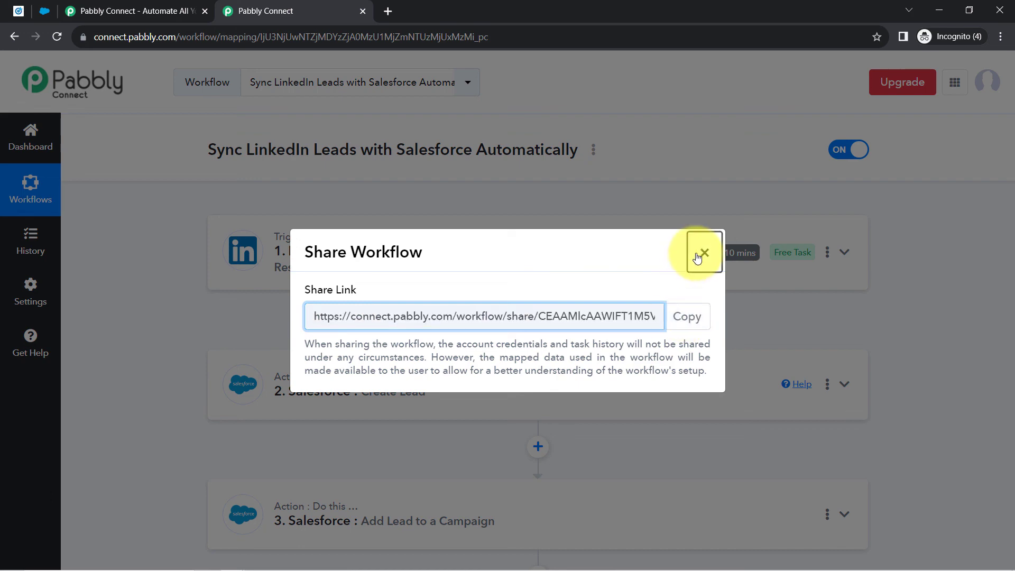